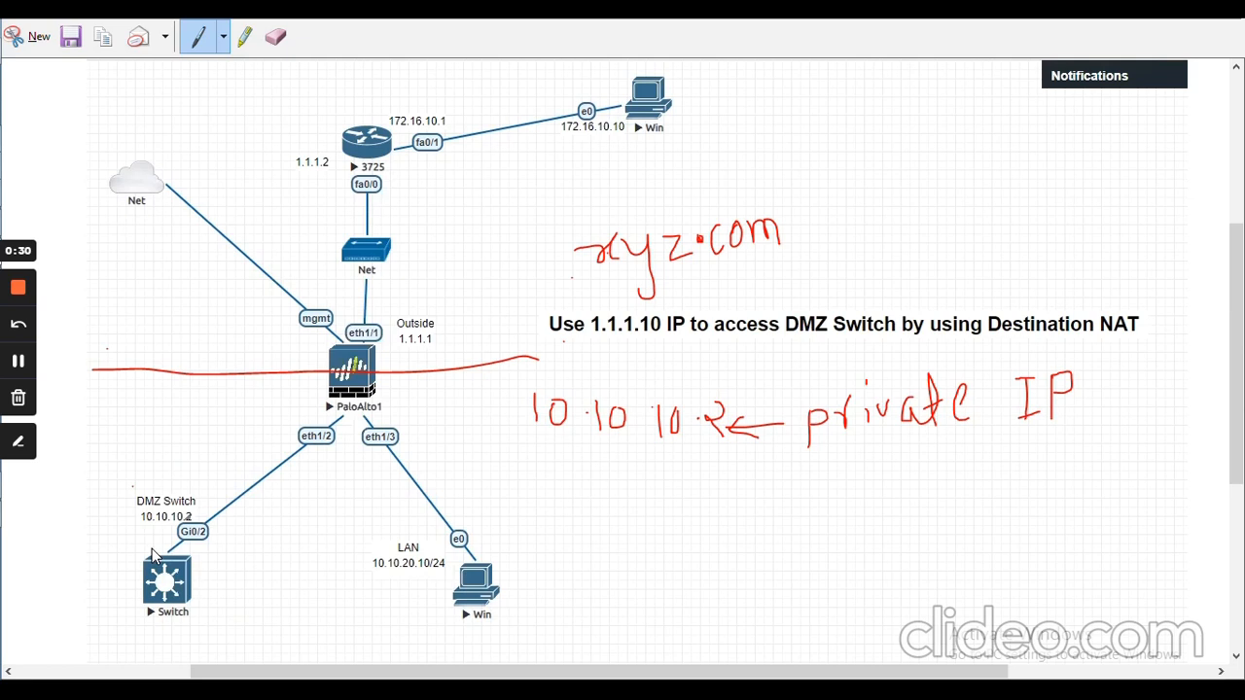
Draw a red arrow down through xyz.com and a red loop around the DMZ switch and LAN PC
drag(740, 78, 619, 300)
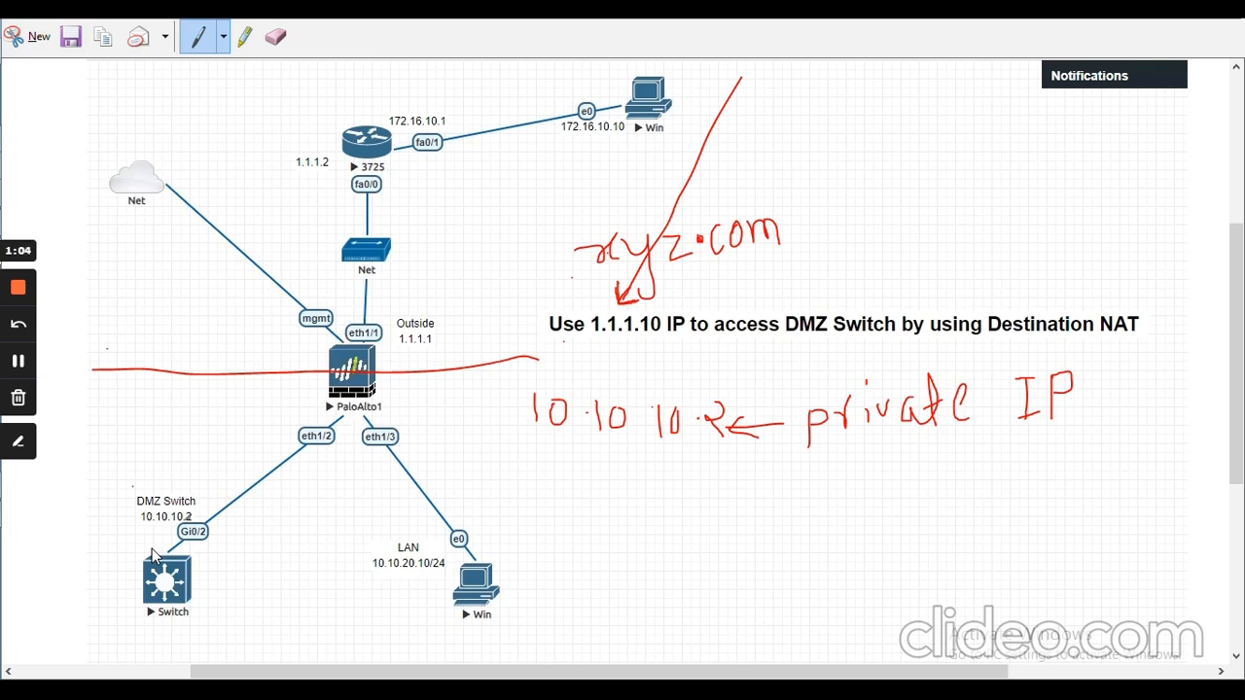
mouse_move(52, 546)
mouse_down()
mouse_move(253, 461)
mouse_move(535, 510)
mouse_move(289, 648)
mouse_move(42, 572)
mouse_move(59, 545)
mouse_up()
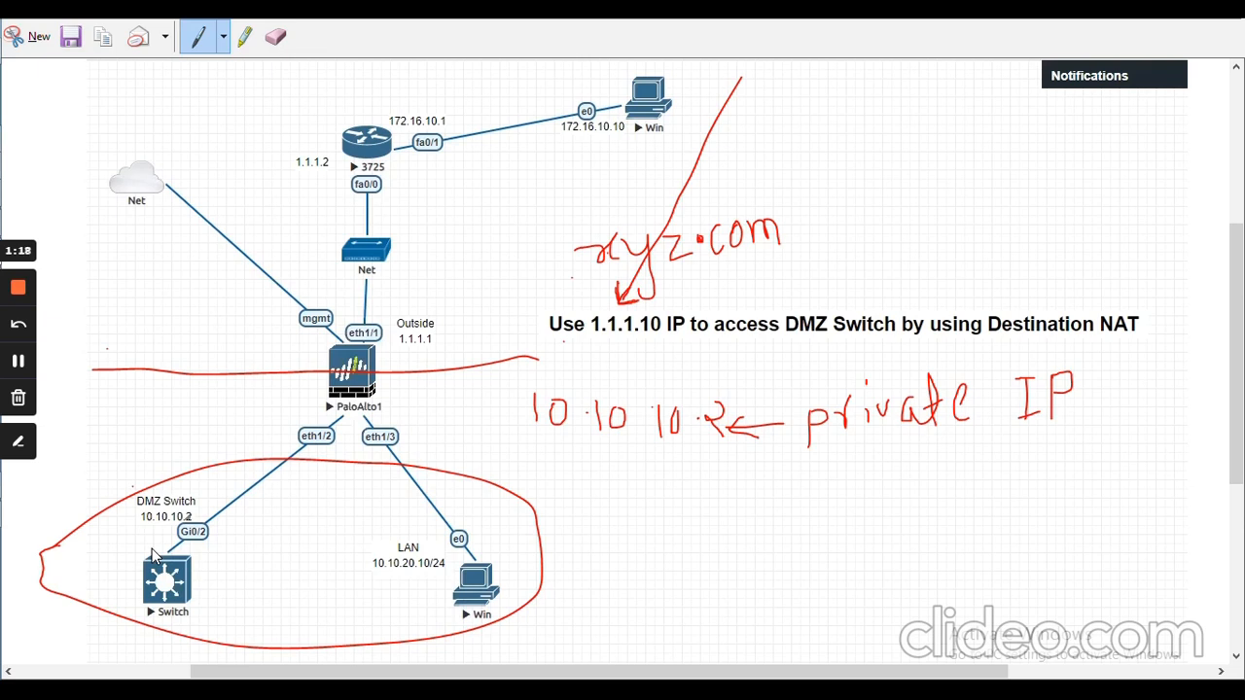
click(19, 368)
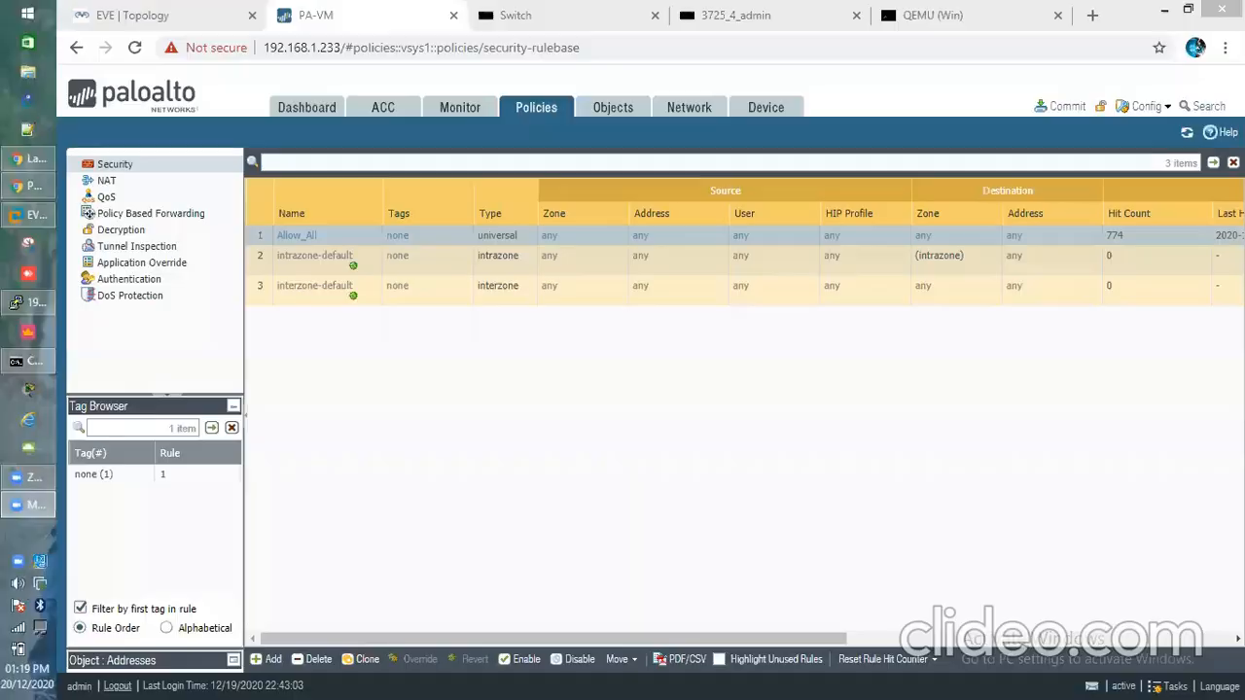
Check the lab diagram, then review the firewall interfaces and their zones under Network > Interfaces
click(191, 25)
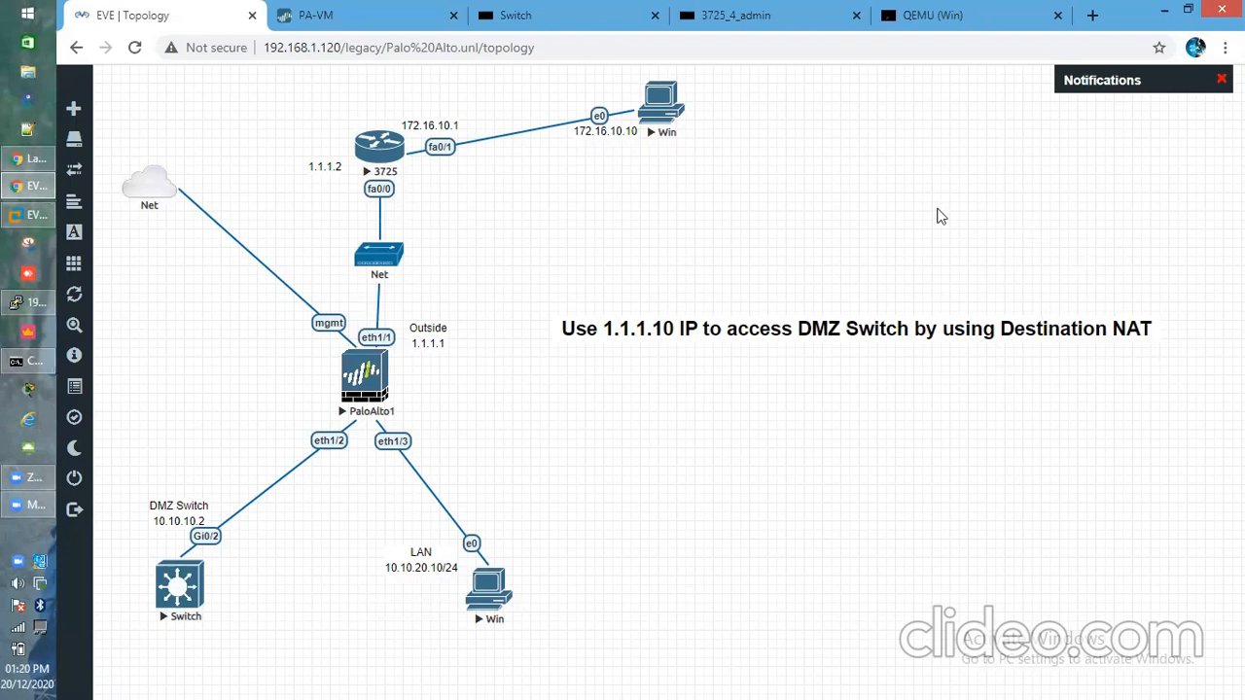
click(410, 21)
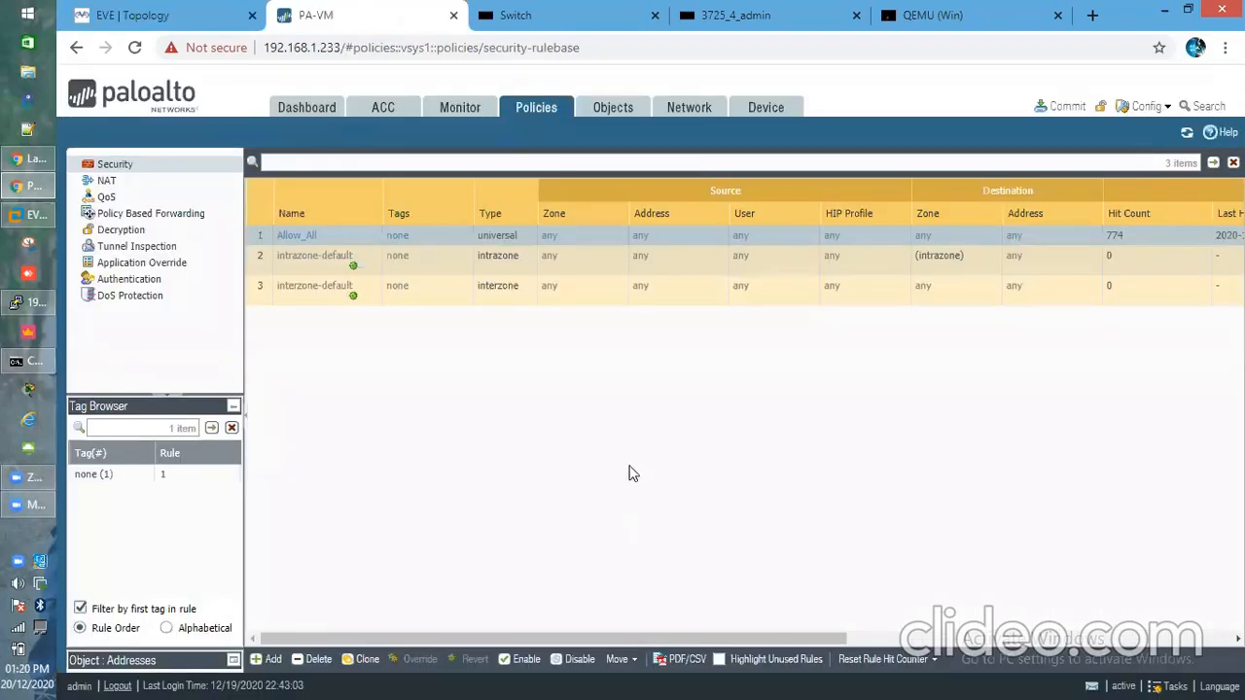
click(702, 115)
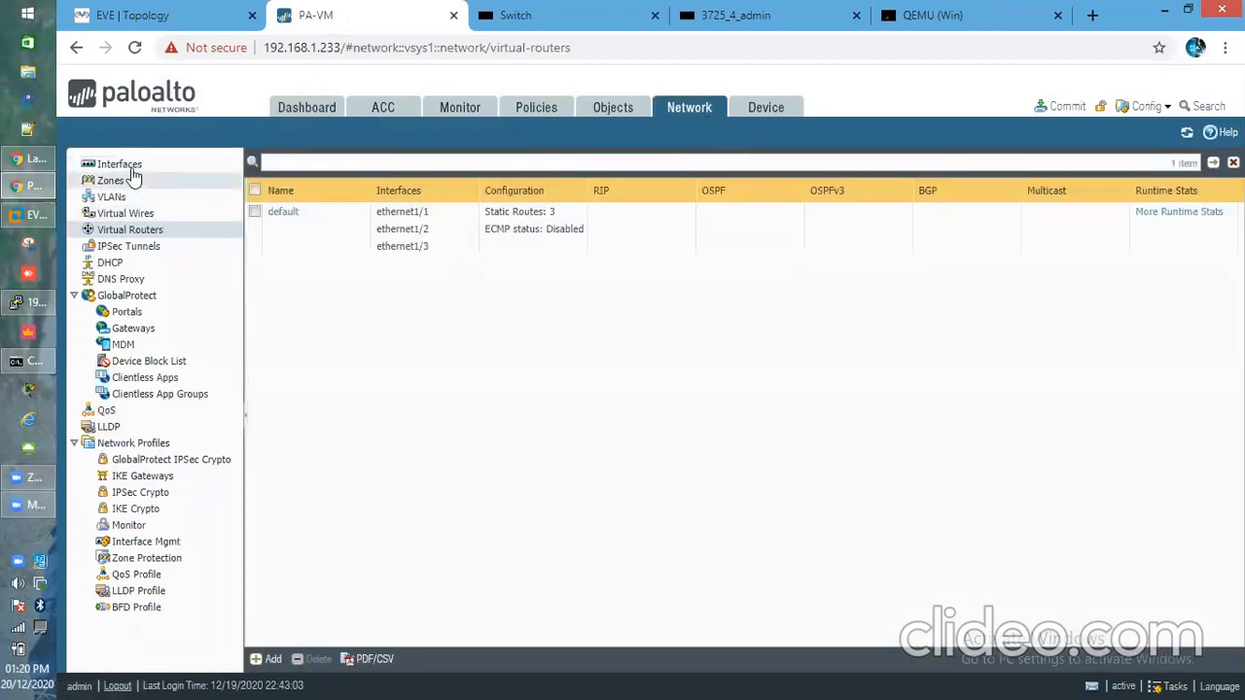
click(133, 169)
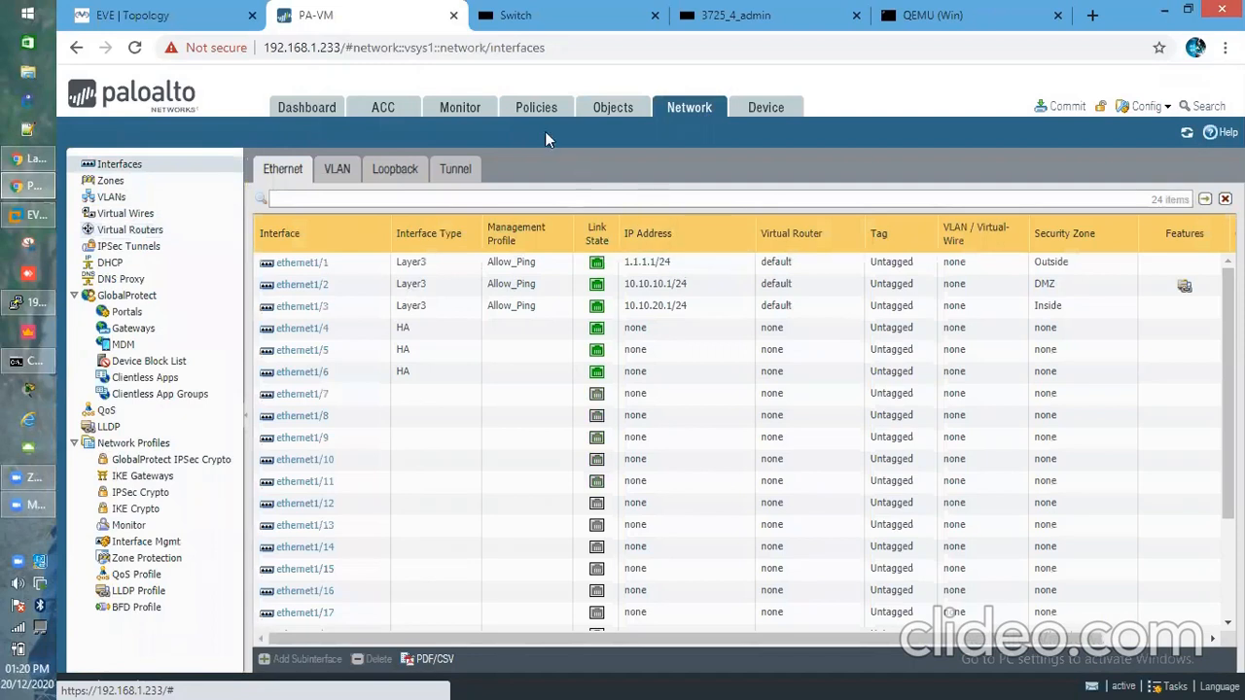
Select the existing DefaultNat rule under Policies > NAT, then return to the lab topology
click(526, 113)
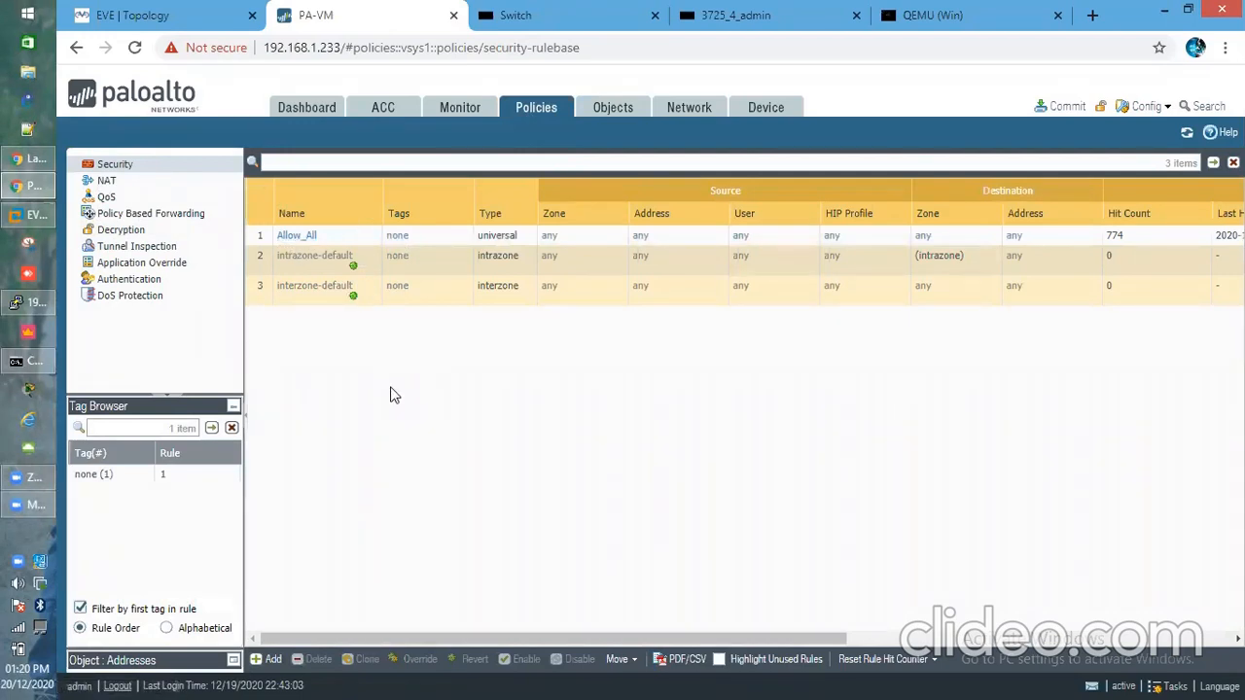
click(107, 181)
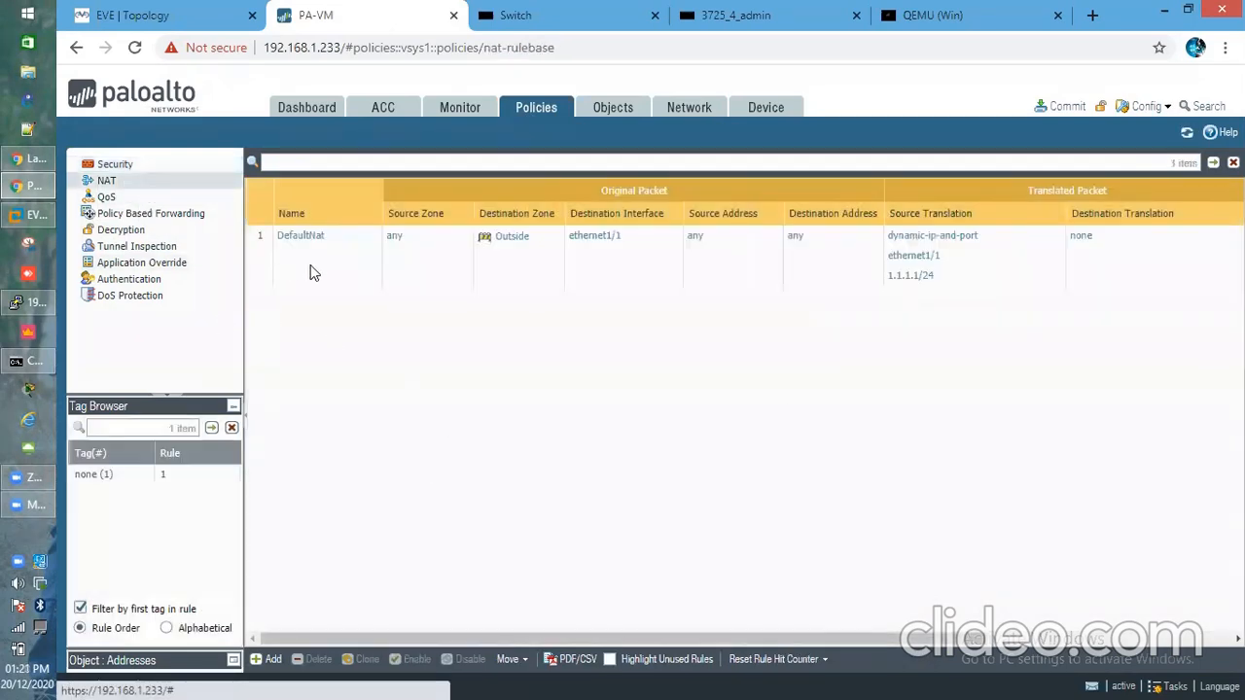
click(309, 260)
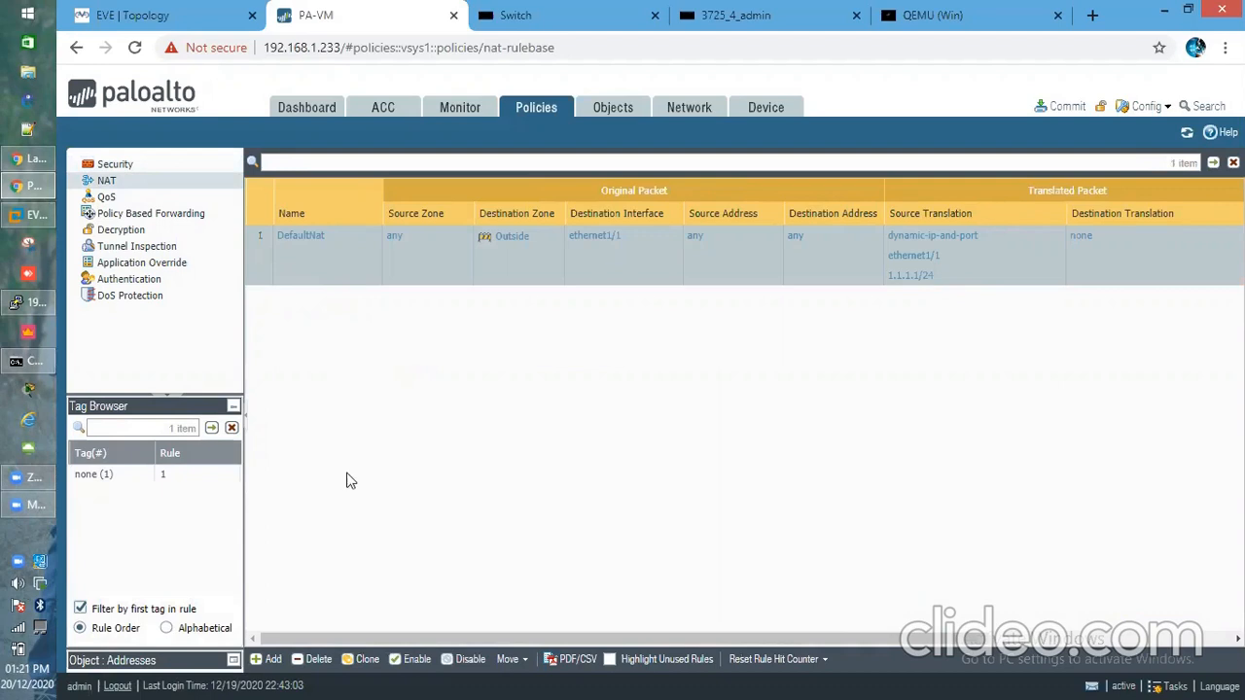
click(140, 14)
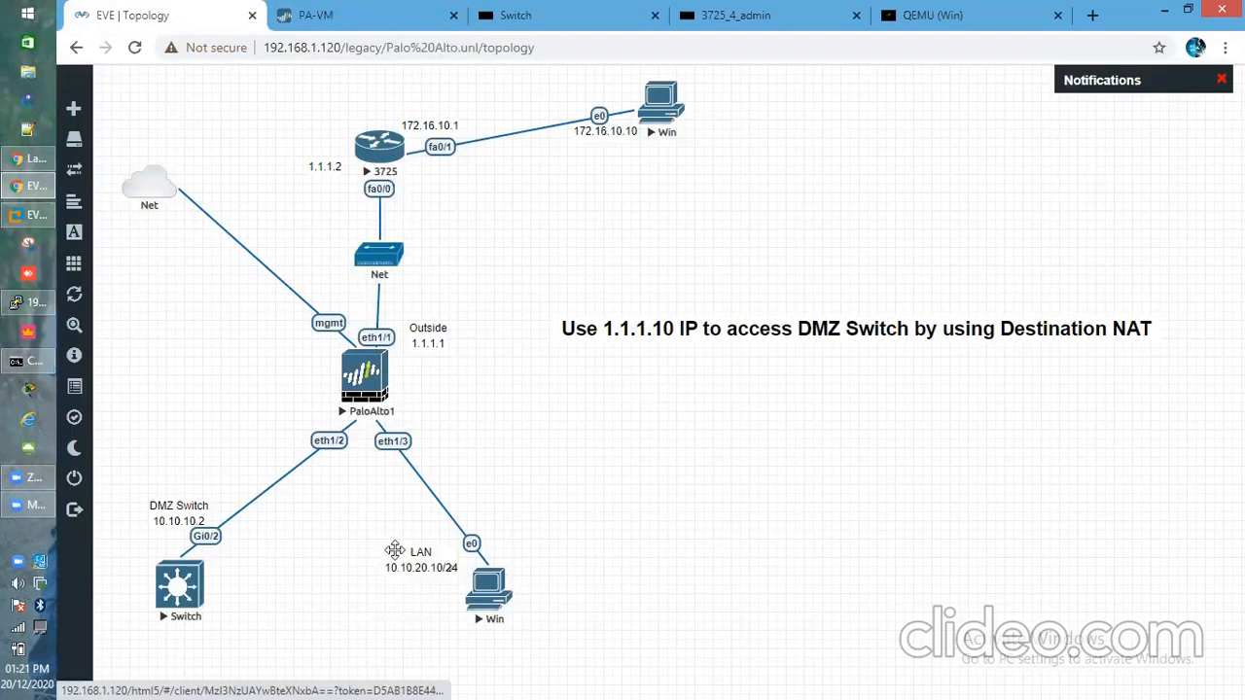
From the LAN Windows PC console, ping 1.1.1.2 and confirm replies arrive
click(484, 590)
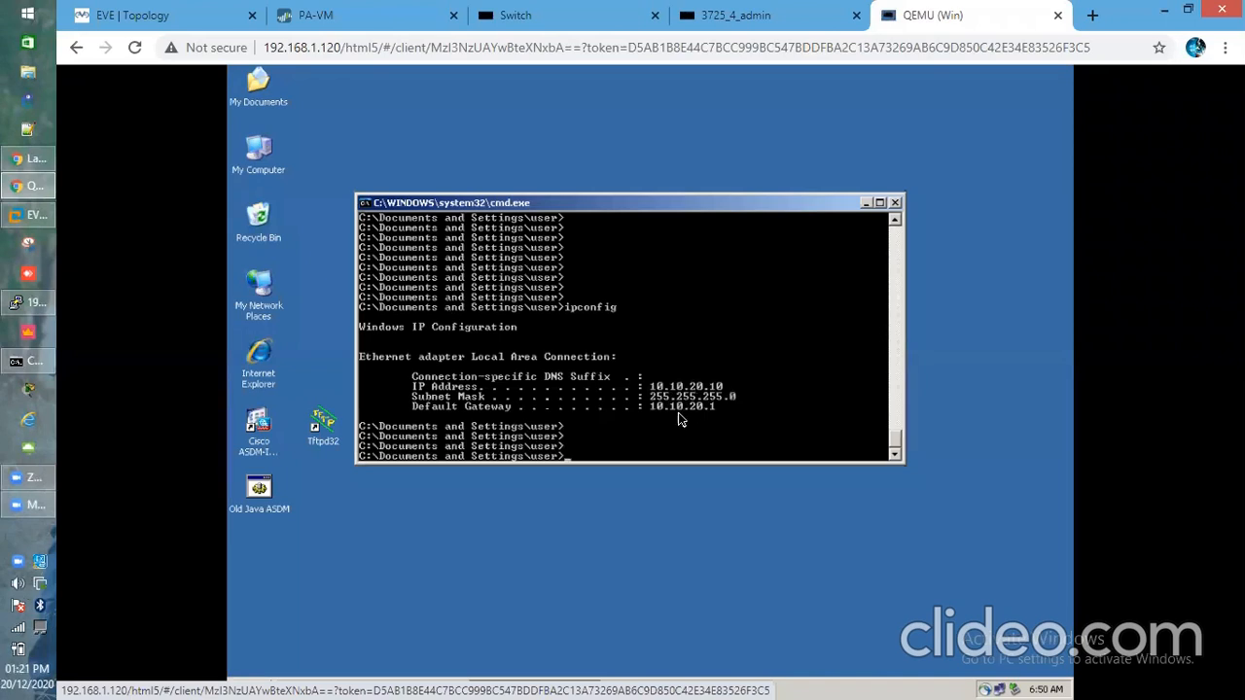
key(Return)
key(Return)
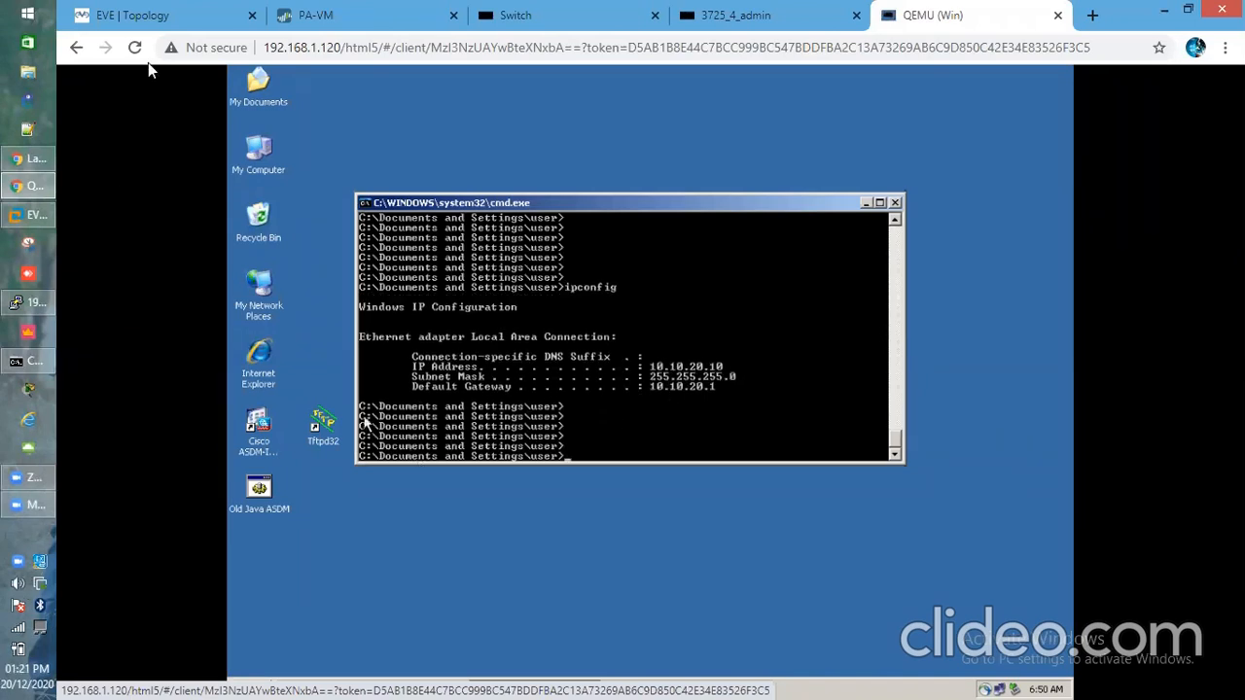
click(164, 16)
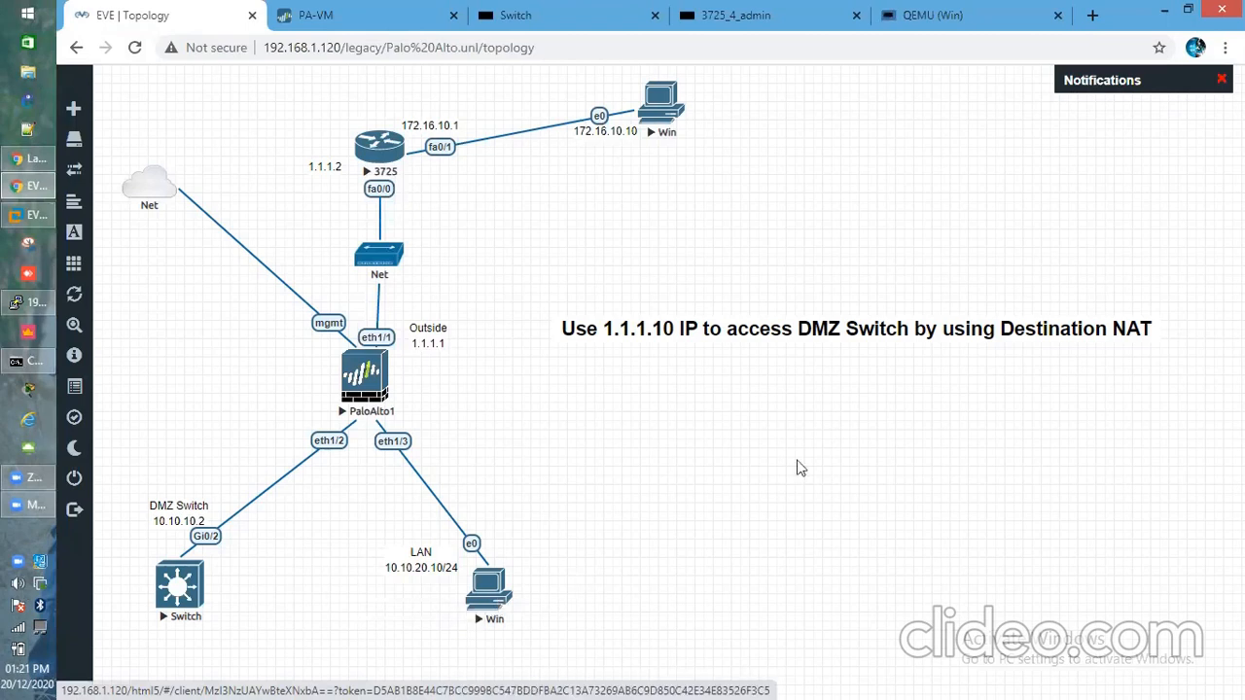
click(961, 23)
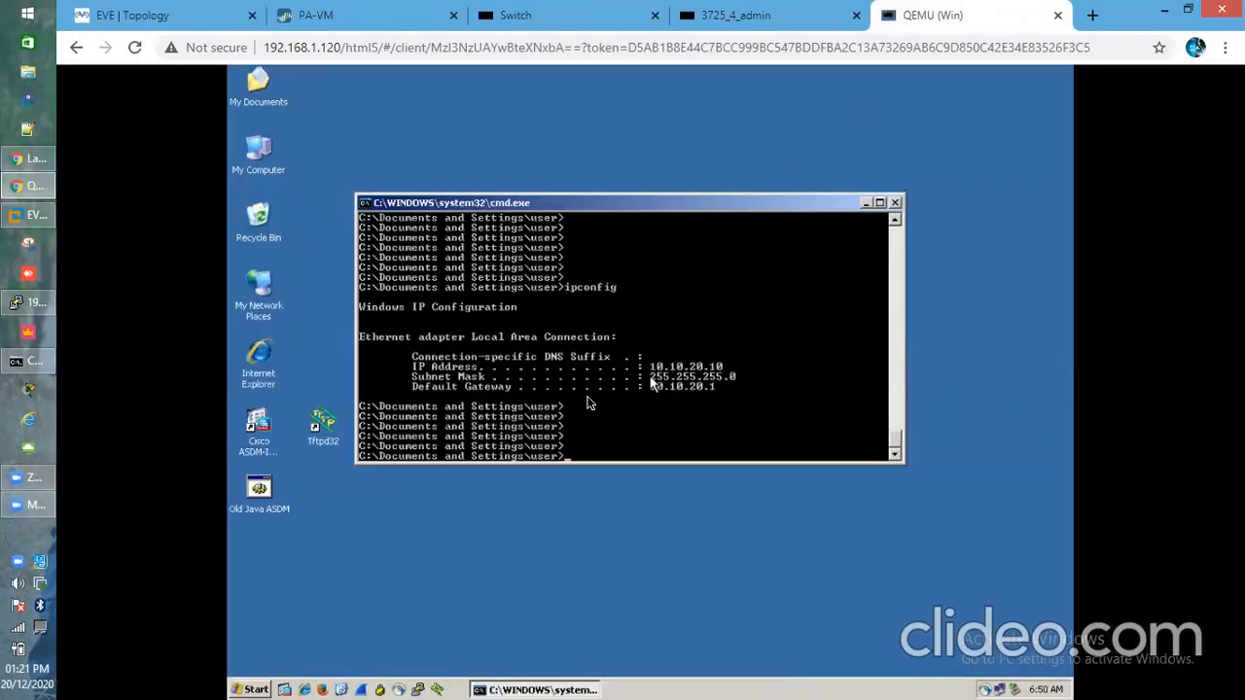
text(ping 1.1.1.2)
key(Return)
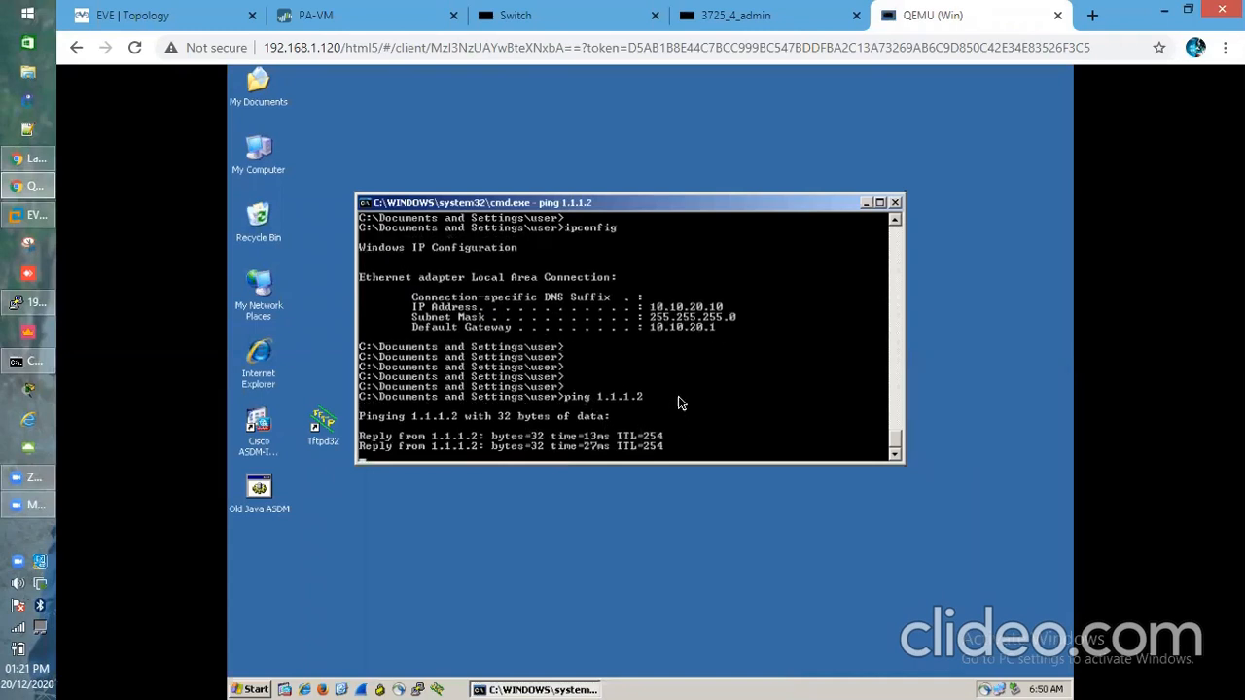
click(195, 10)
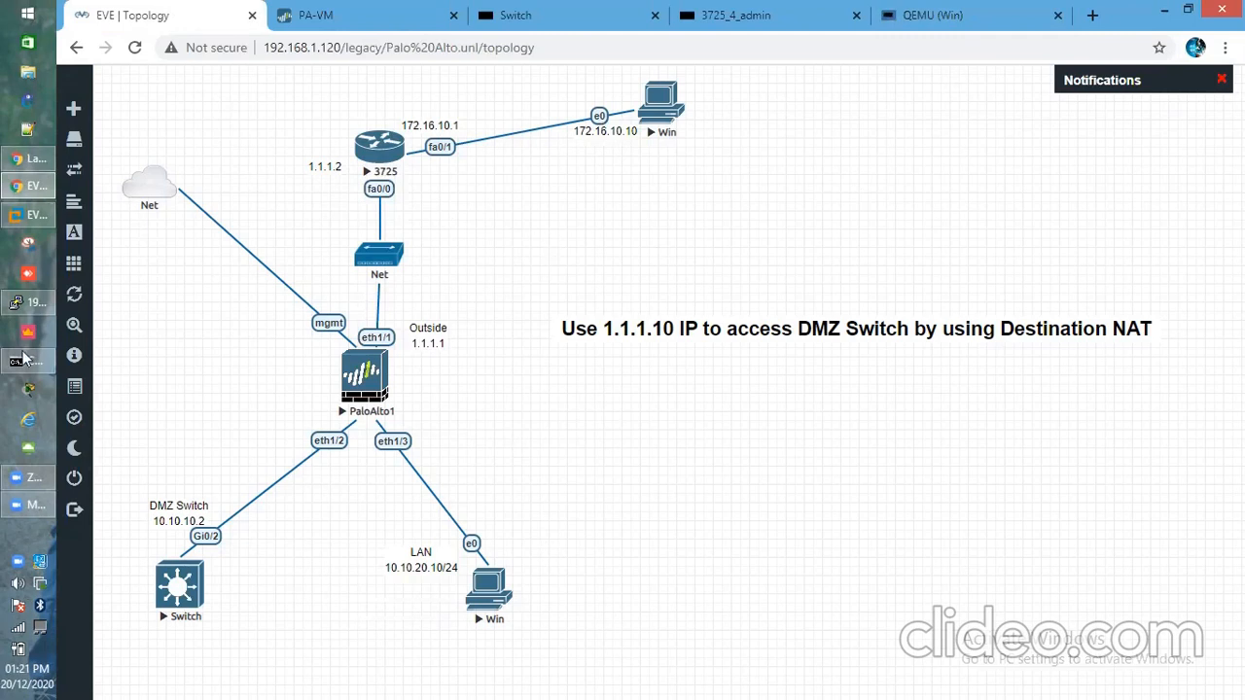
List all firewall sessions with 'show session all' and restart the continuous ping to 1.1.1.2
mouse_move(27, 337)
click(29, 302)
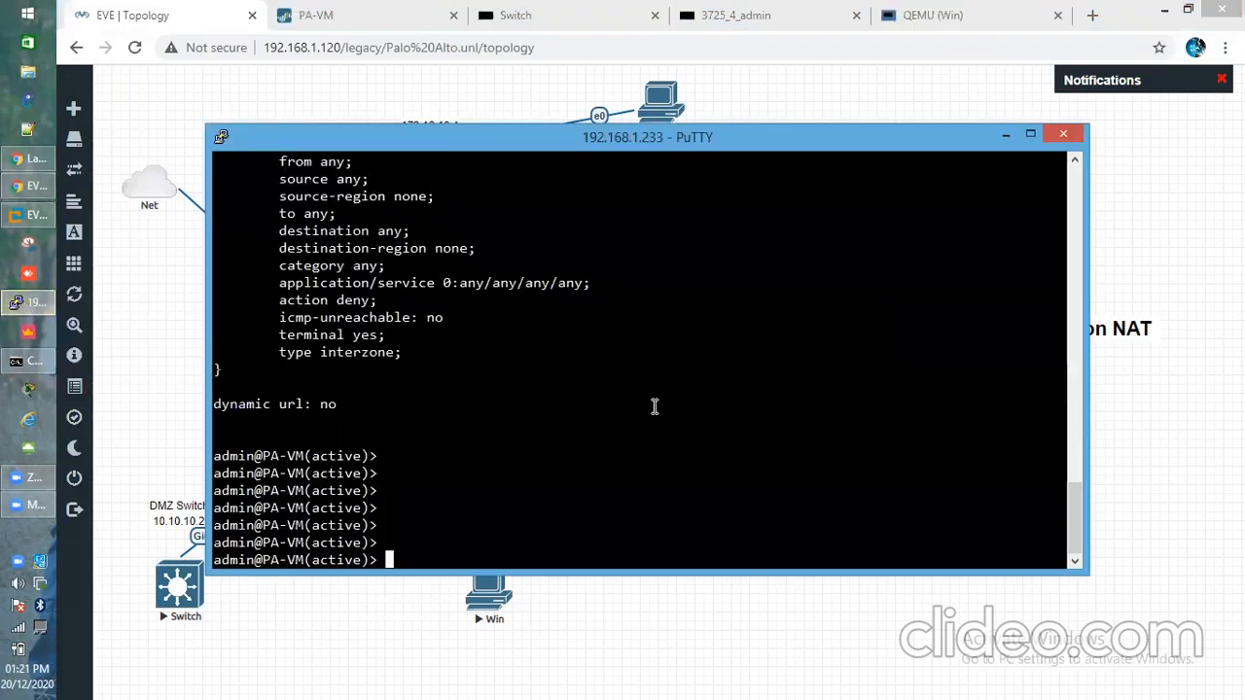
text(show session )
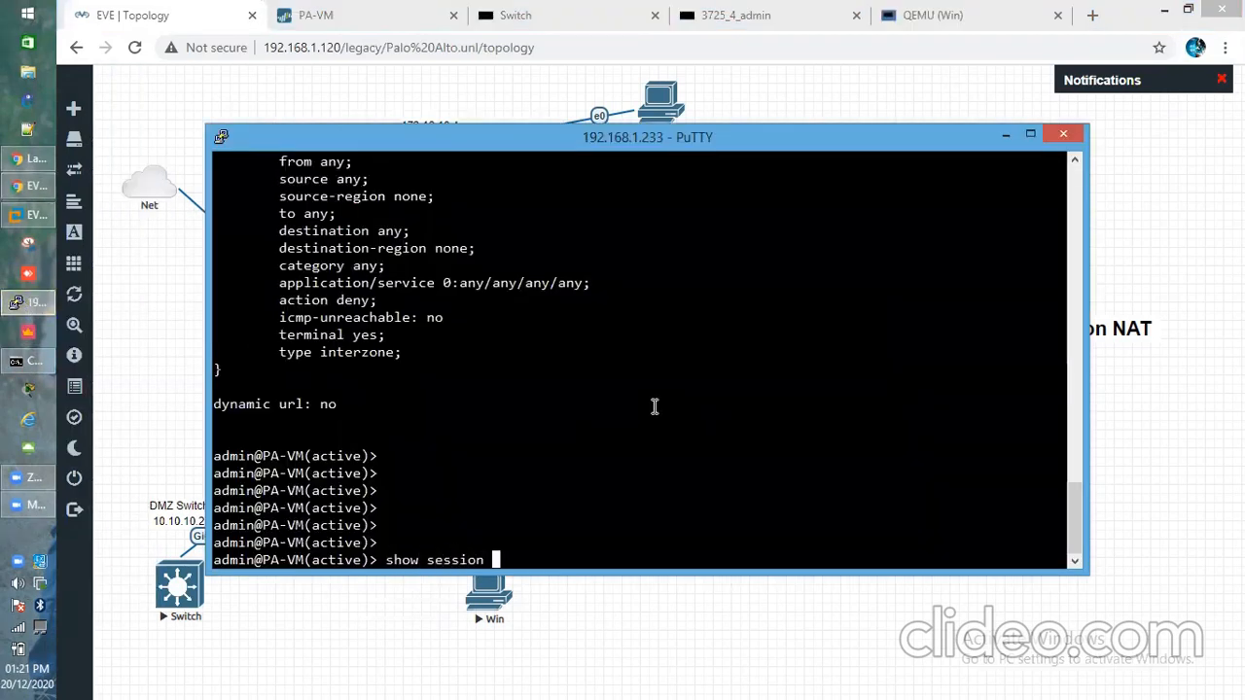
text(all)
key(Return)
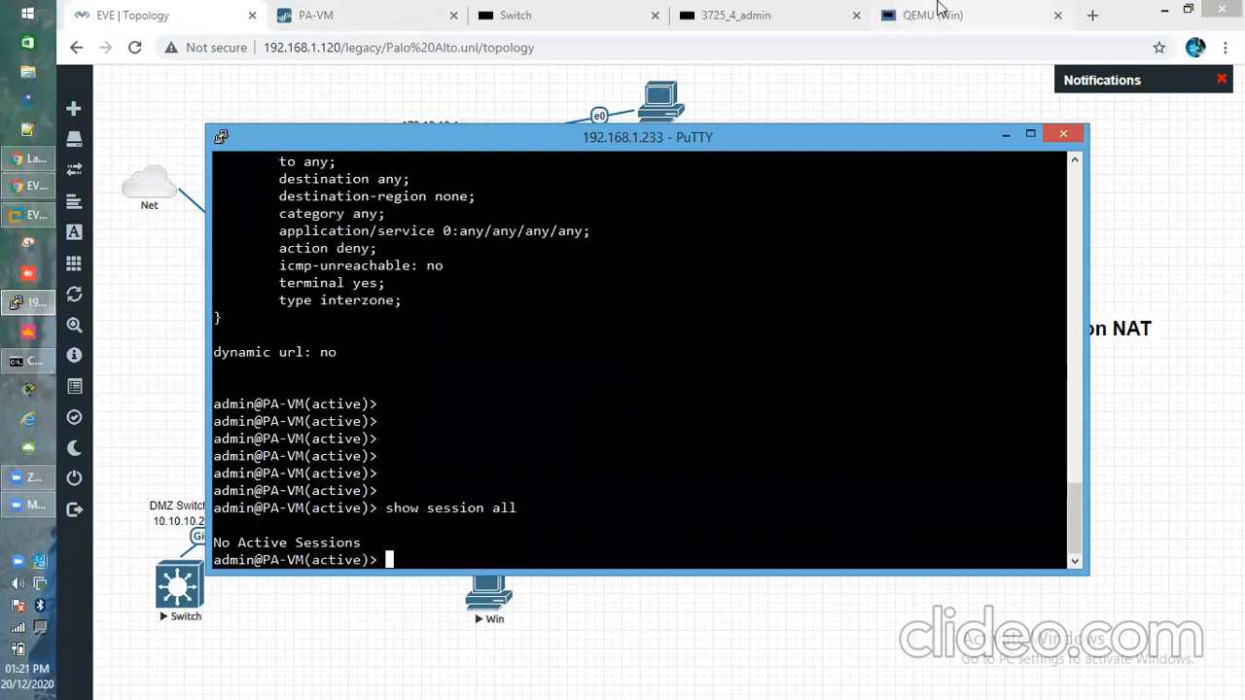
click(907, 14)
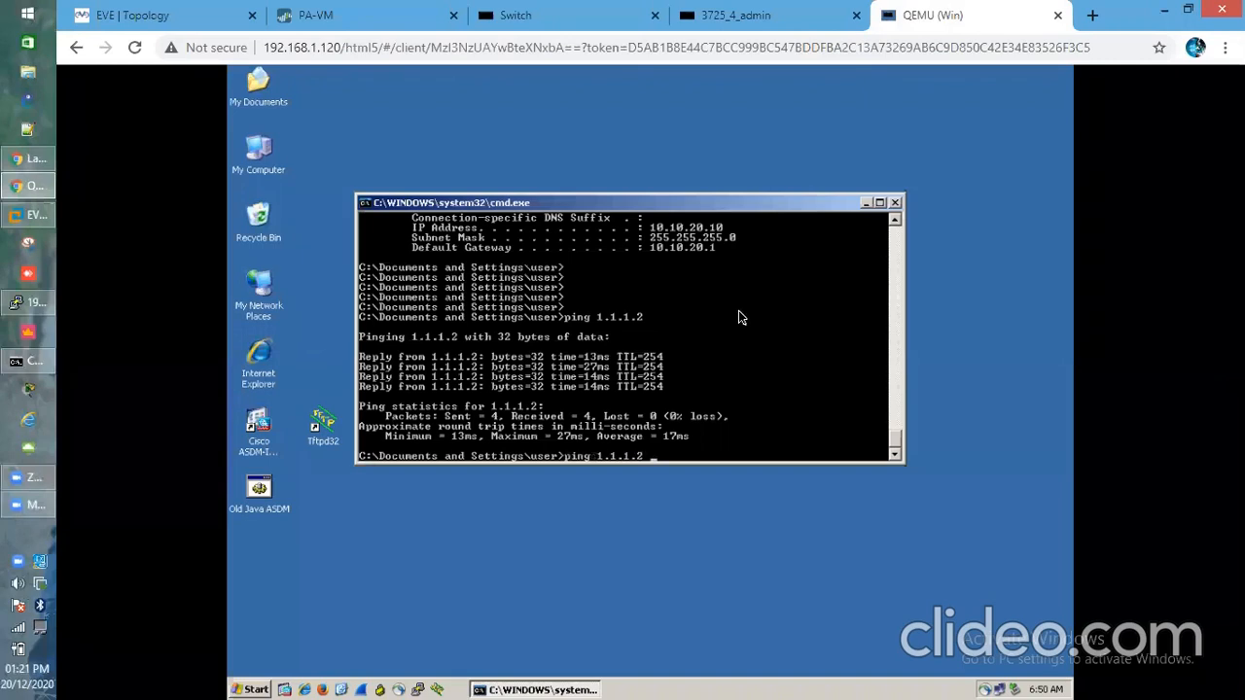
key(Return)
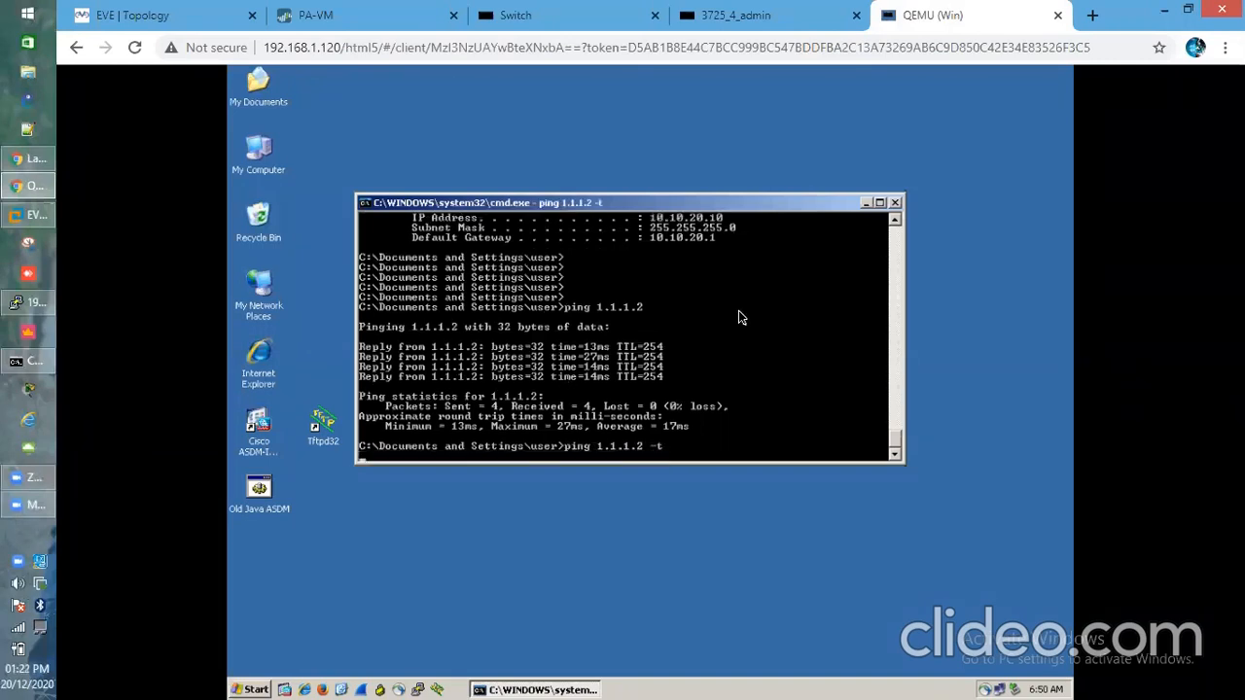
click(159, 13)
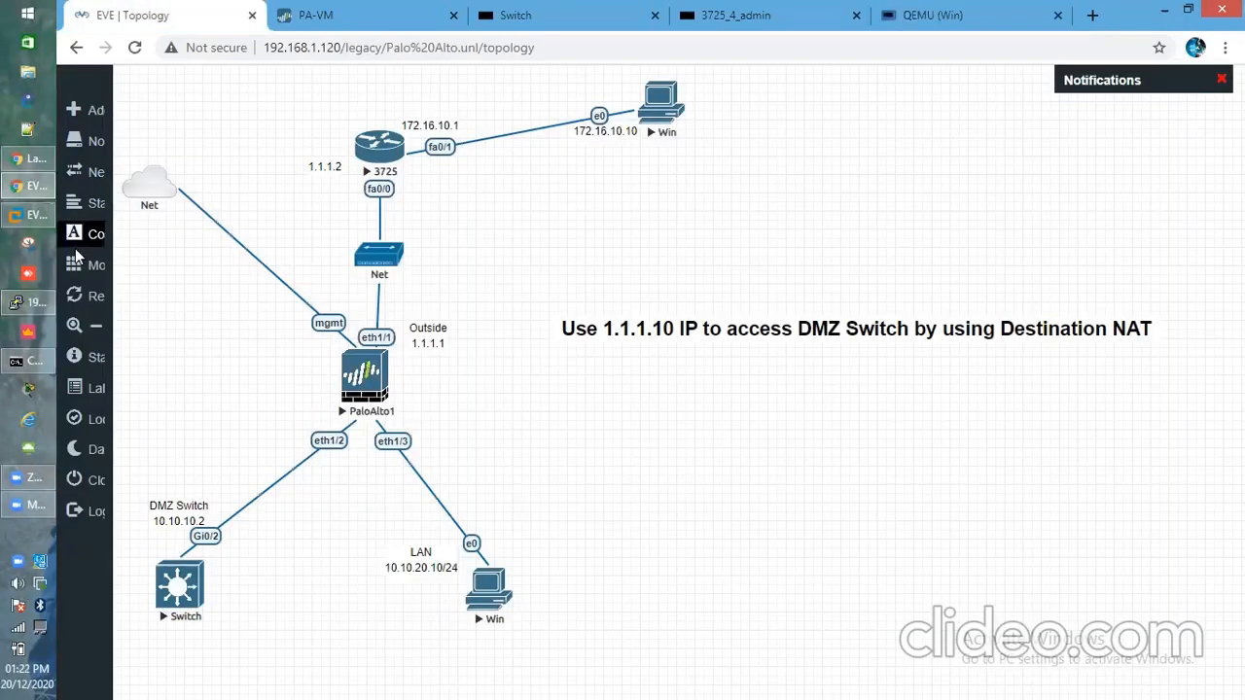
Move the firewall terminal beside the diagram and list the sessions again
click(29, 303)
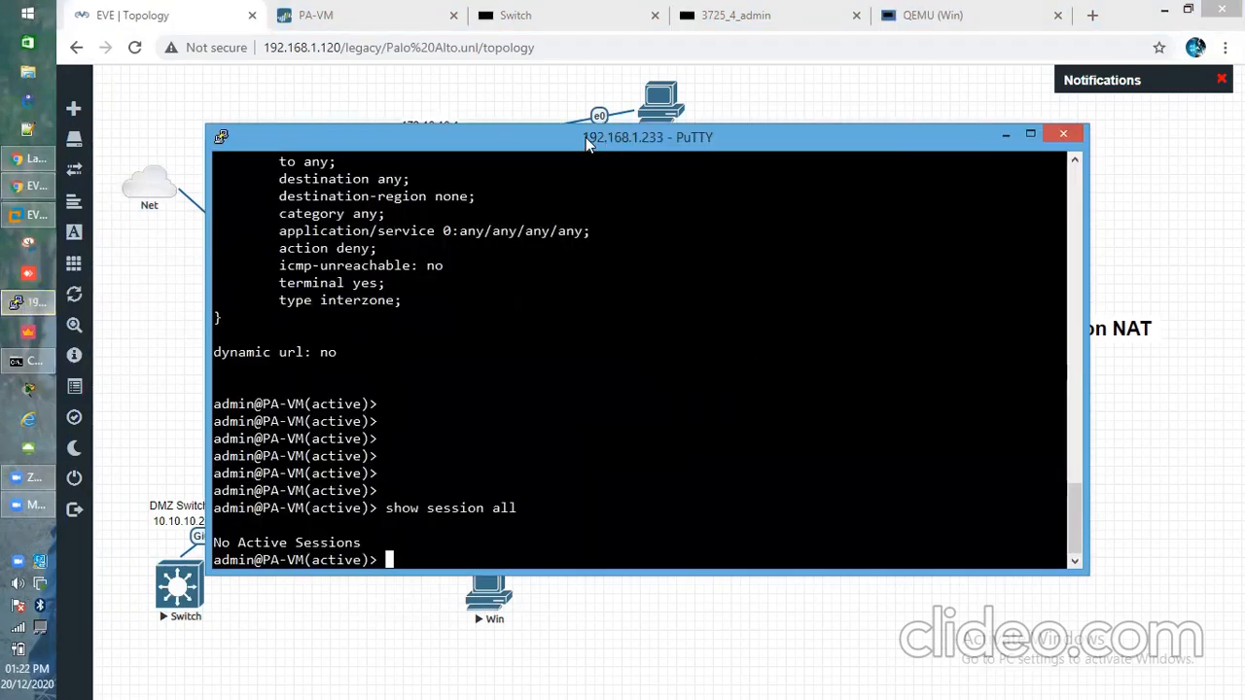
drag(586, 137, 845, 167)
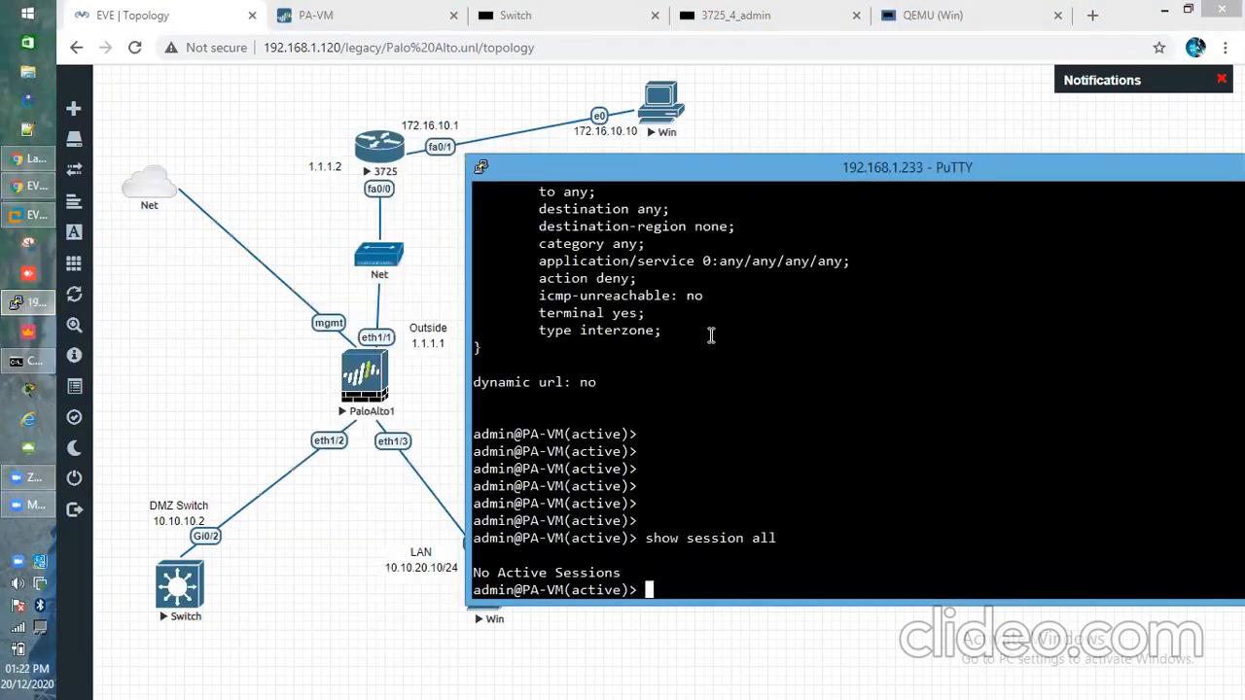
key(Up)
key(Return)
key(Return)
key(Return)
text(show)
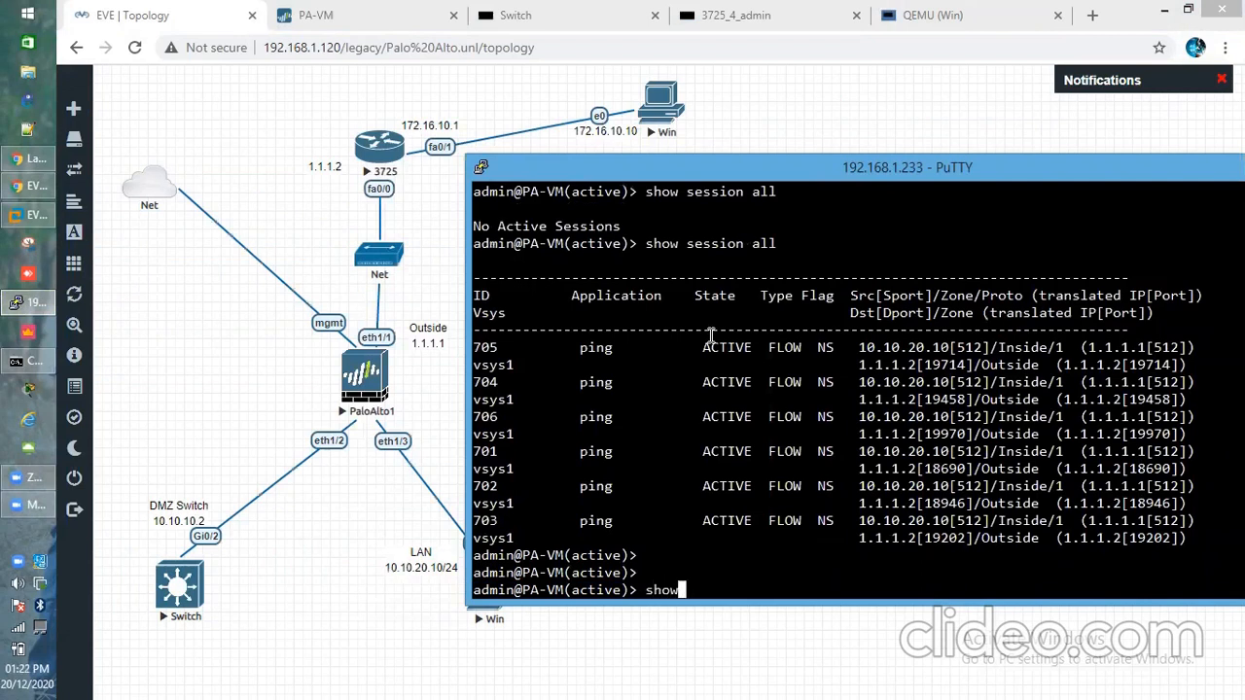
text( session all)
key(Return)
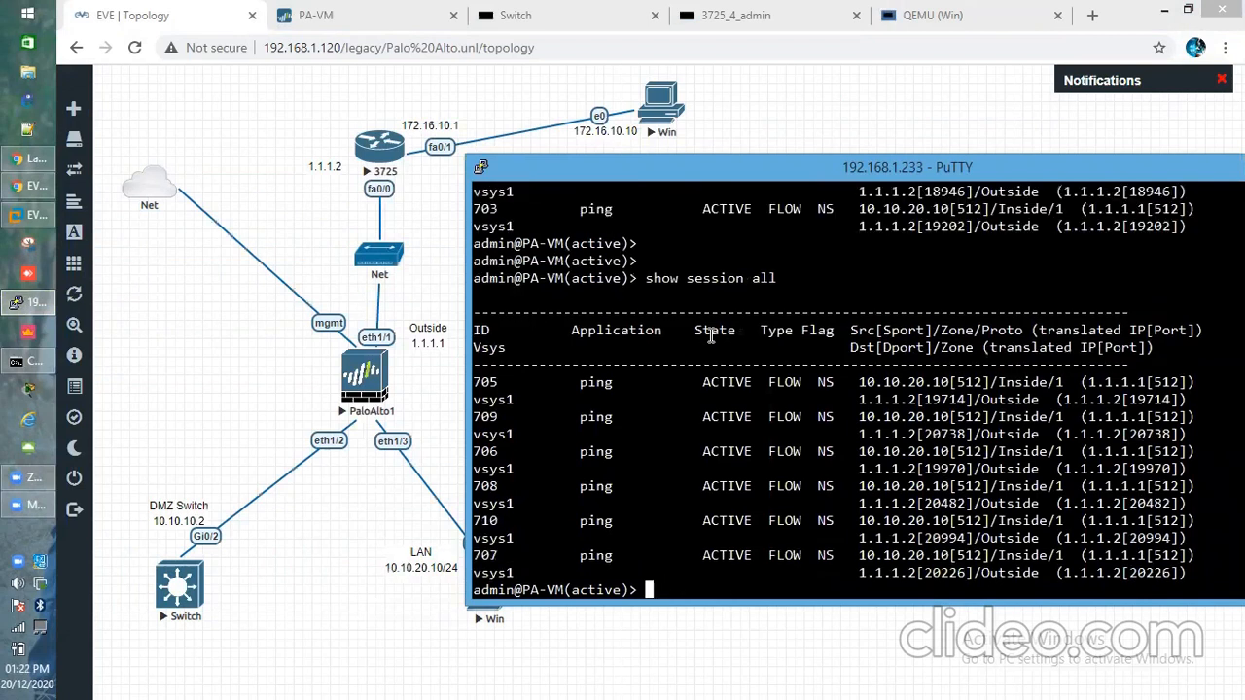
Display the details of ping session 705 with 'show session id 705'
drag(497, 383, 474, 382)
click(542, 376)
text(shjow ses)
key(BackSpace)
key(BackSpace)
key(BackSpace)
key(BackSpace)
key(BackSpace)
key(BackSpace)
key(BackSpace)
text(ow session a)
key(BackSpace)
text(id )
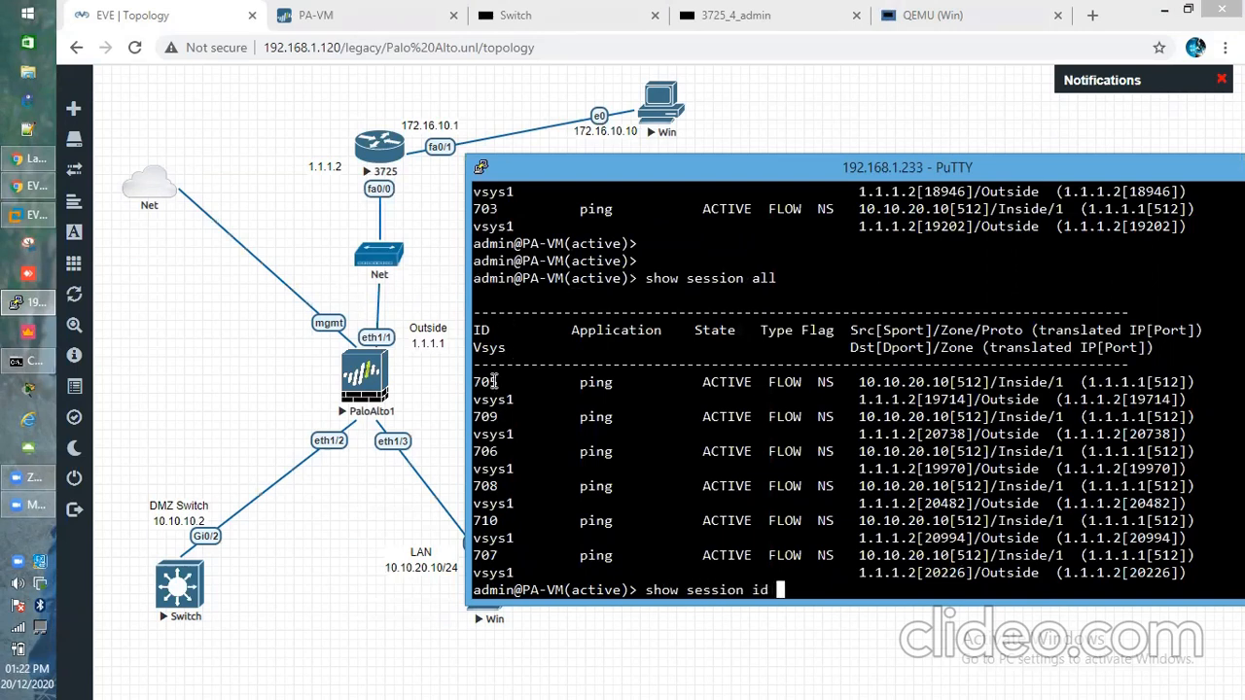
text(705)
key(Return)
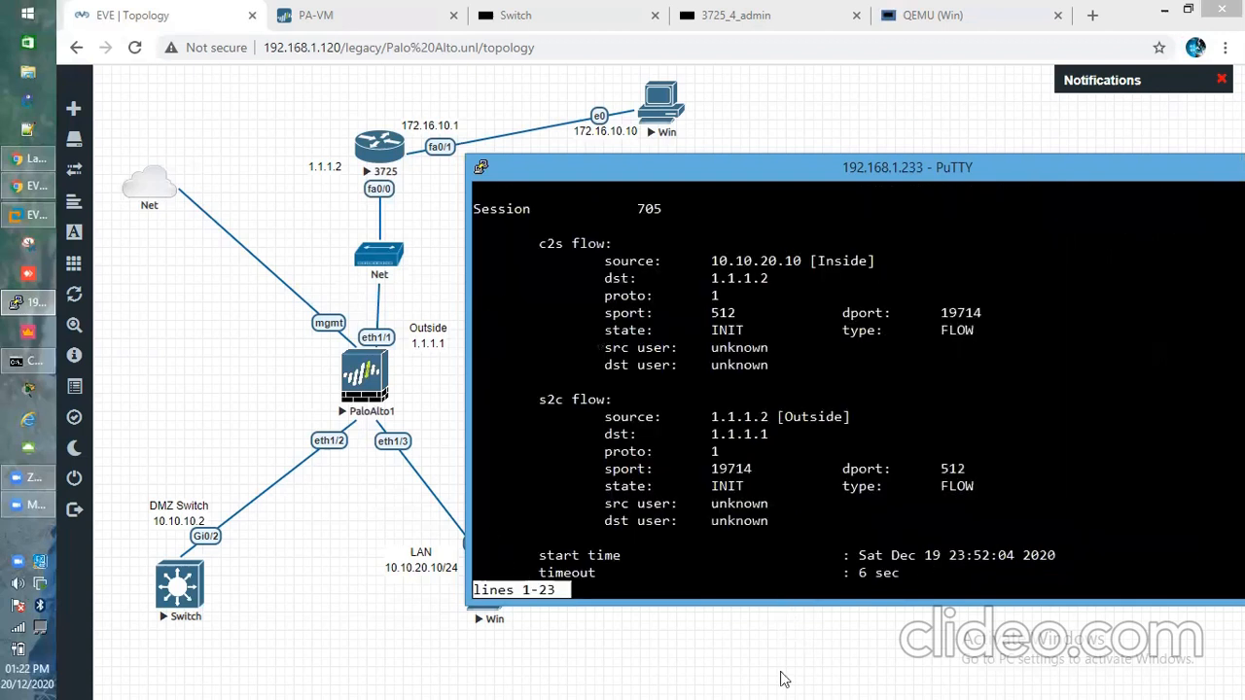
Enlarge the terminal and highlight destination 1.1.1.2 and the nat-rule DefaultNat(vsys1) line
drag(780, 605, 778, 691)
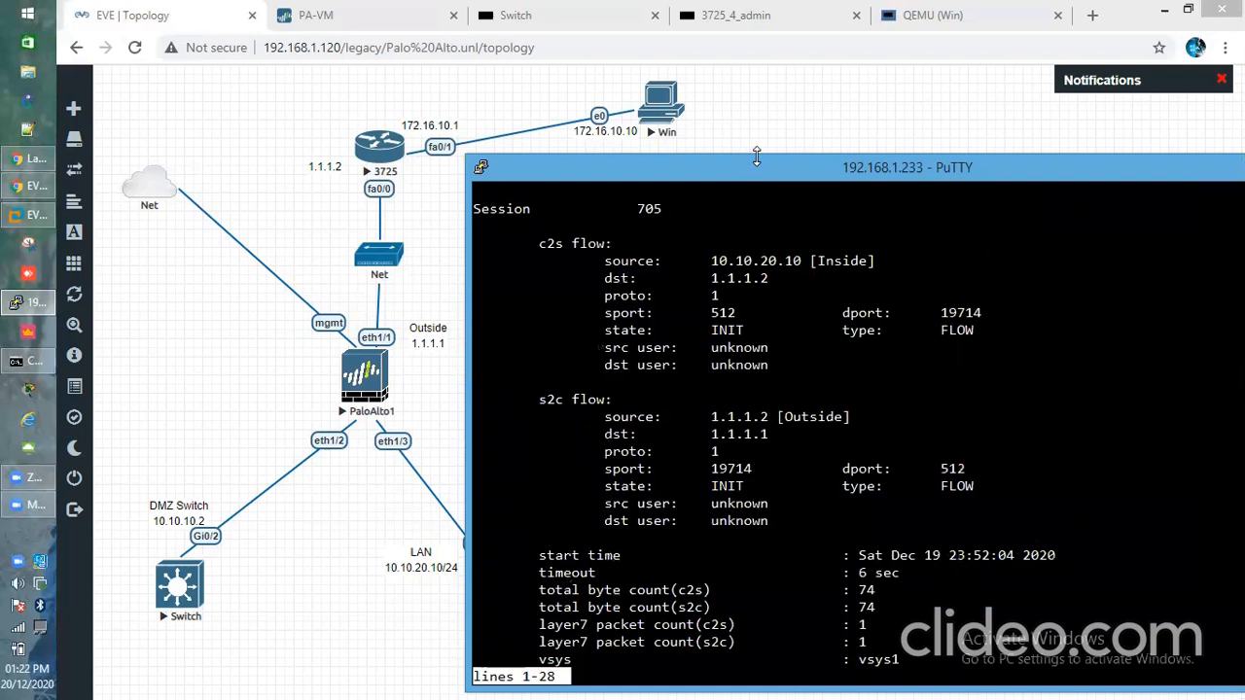
drag(756, 158, 758, 36)
key(space)
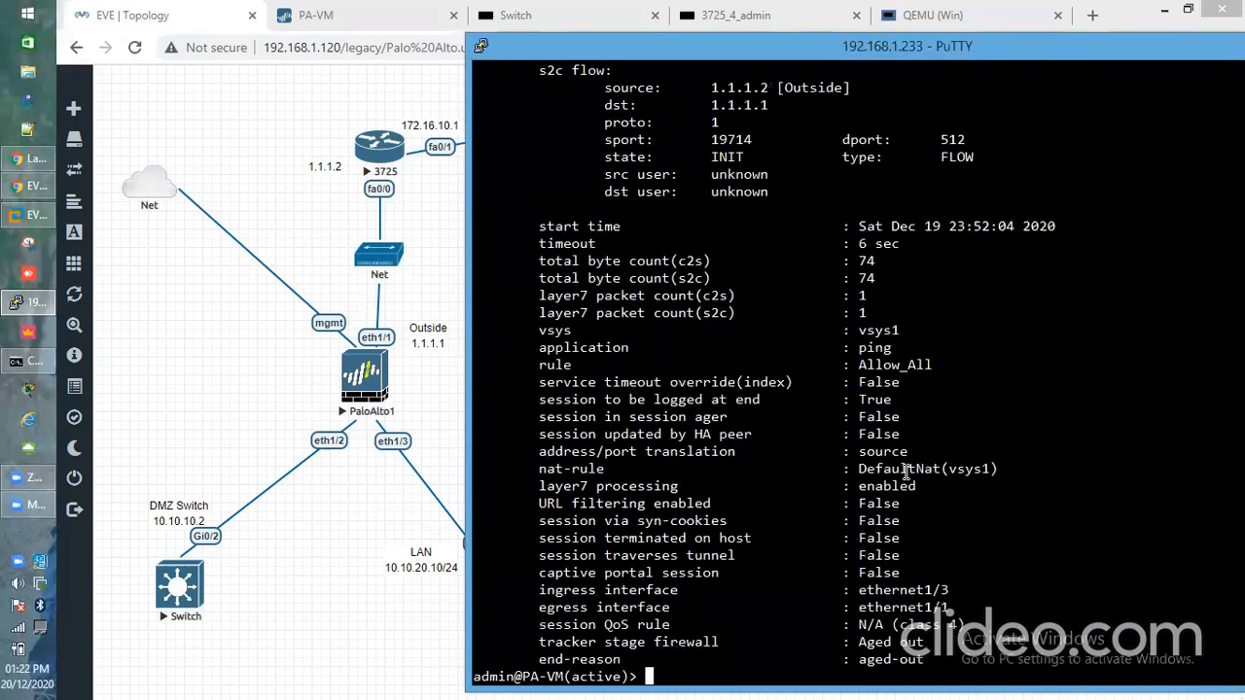
drag(542, 470, 1014, 465)
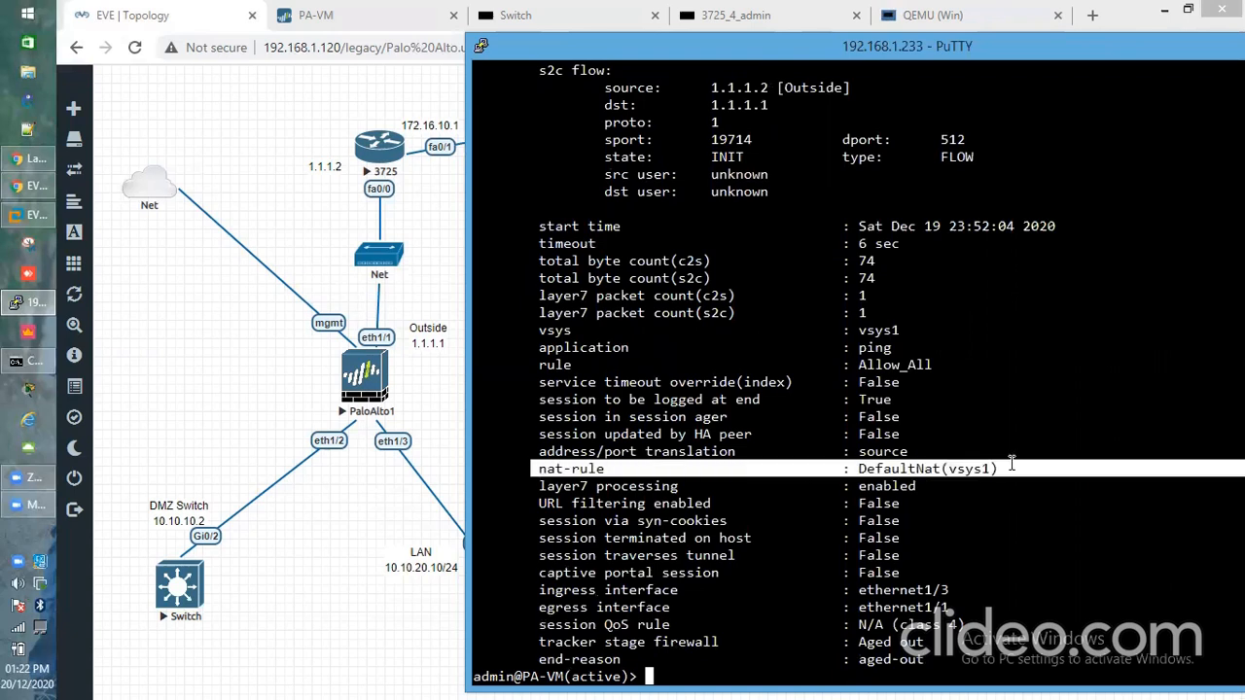
scroll(891, 453, up, 12)
scroll(891, 453, down, 12)
scroll(890, 453, up, 6)
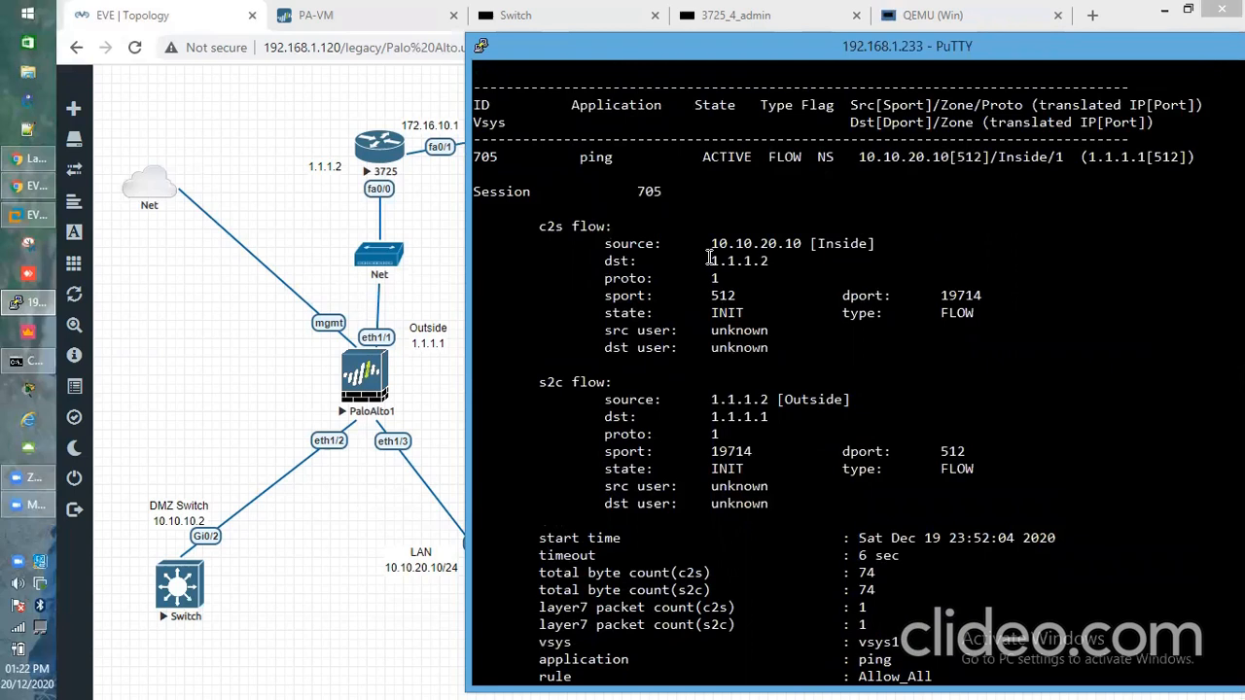
drag(596, 261, 836, 267)
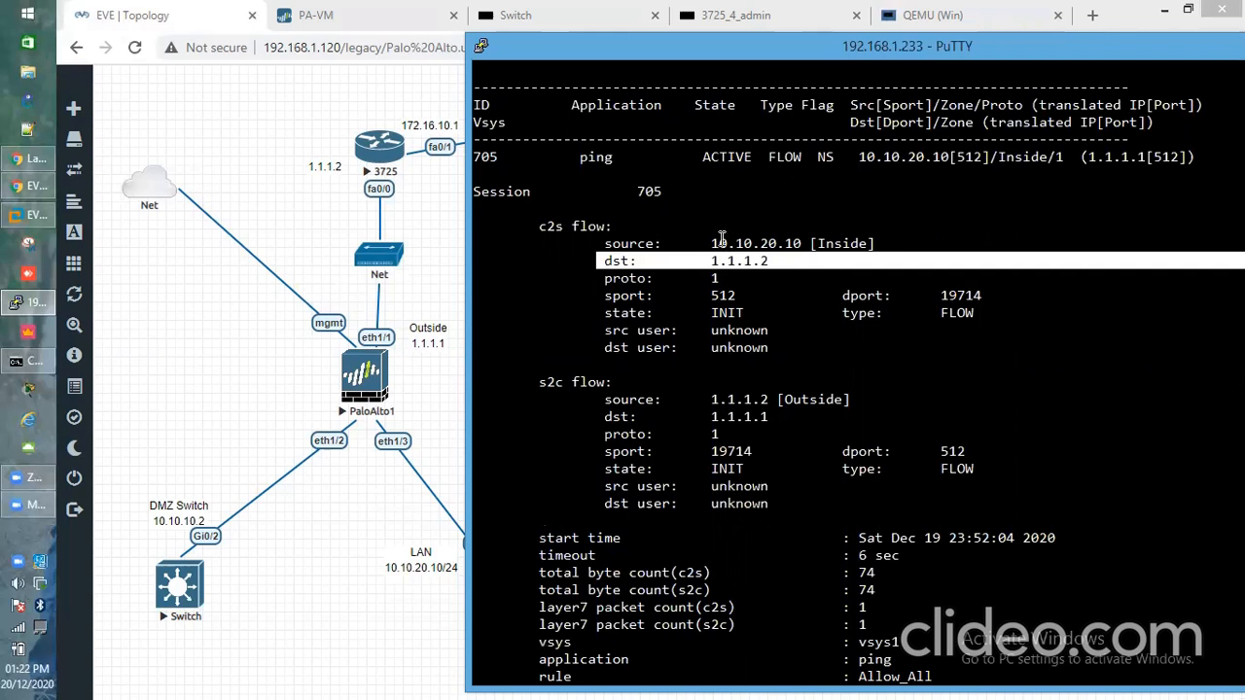
drag(706, 243, 876, 244)
scroll(883, 291, down, 6)
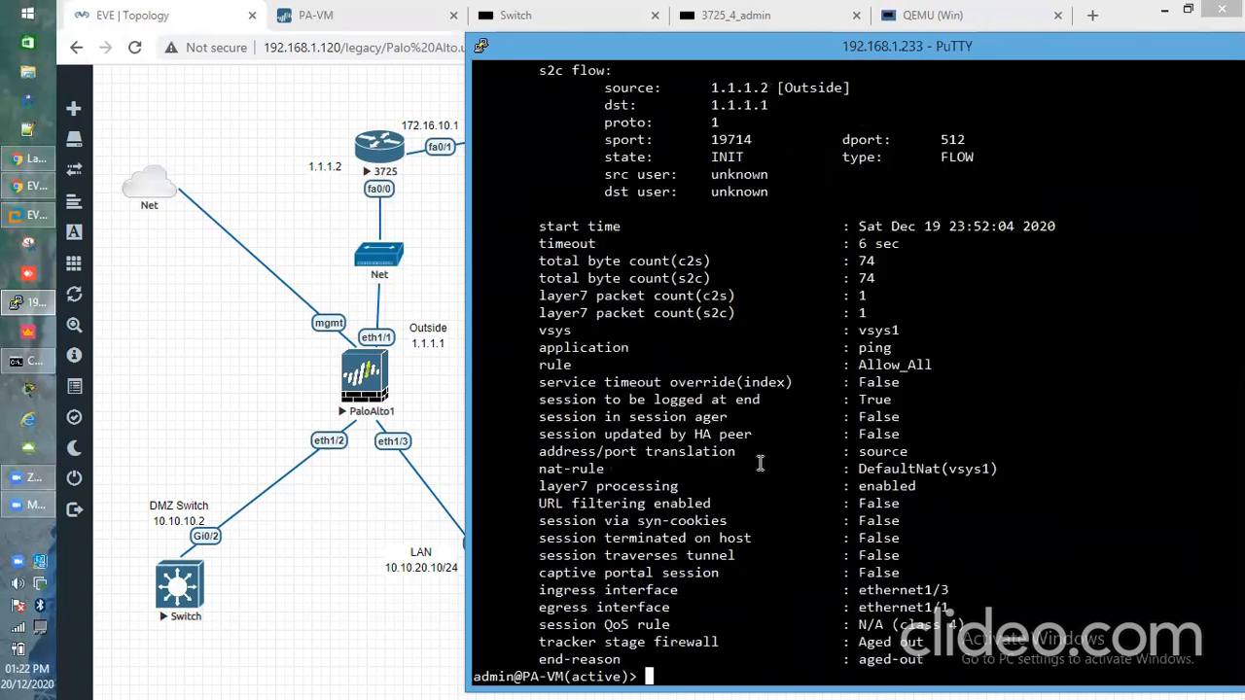
drag(540, 467, 1009, 459)
click(1013, 468)
Nudge the outside Win host on the diagram, then start a new NAT rule named Destination_NAT
click(450, 204)
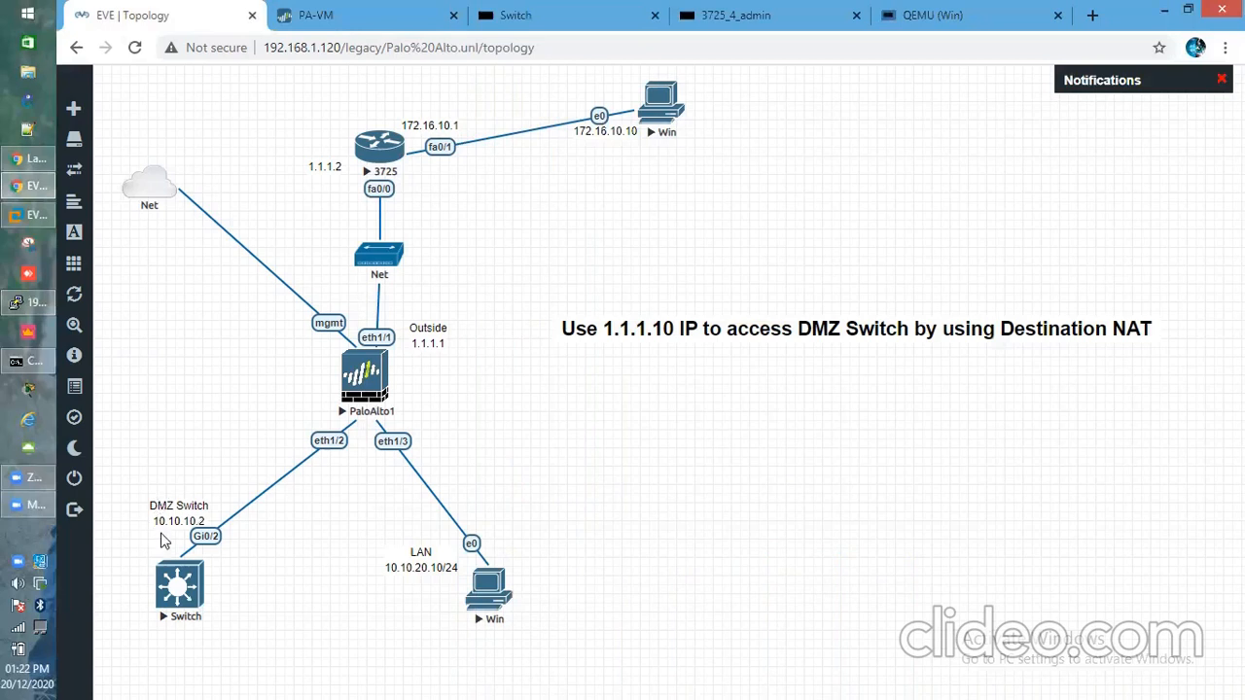
mouse_move(650, 130)
mouse_down()
mouse_move(670, 136)
mouse_move(643, 119)
mouse_up()
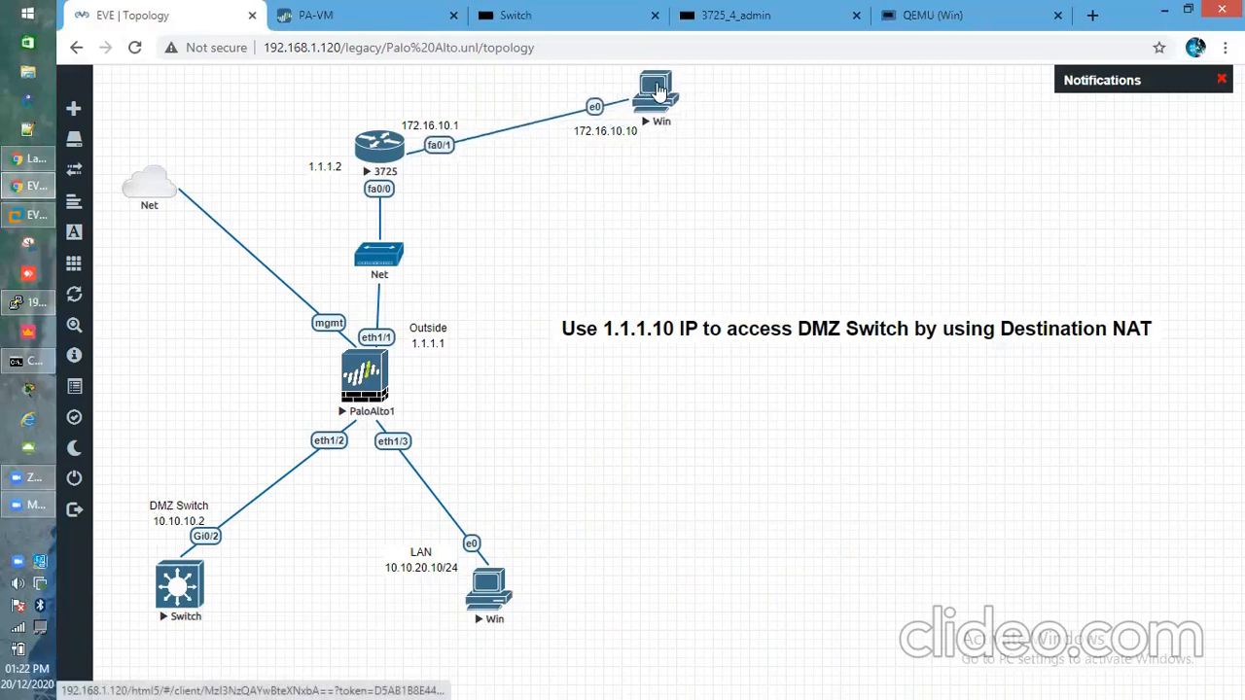
click(331, 14)
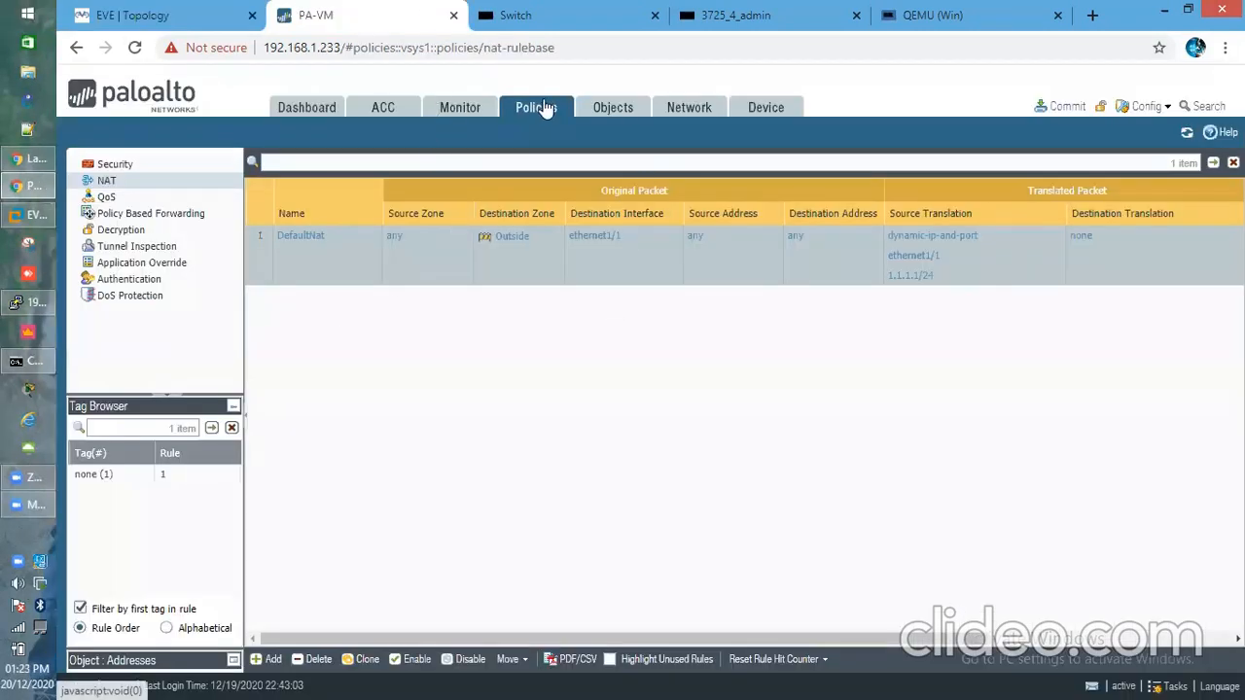
click(107, 183)
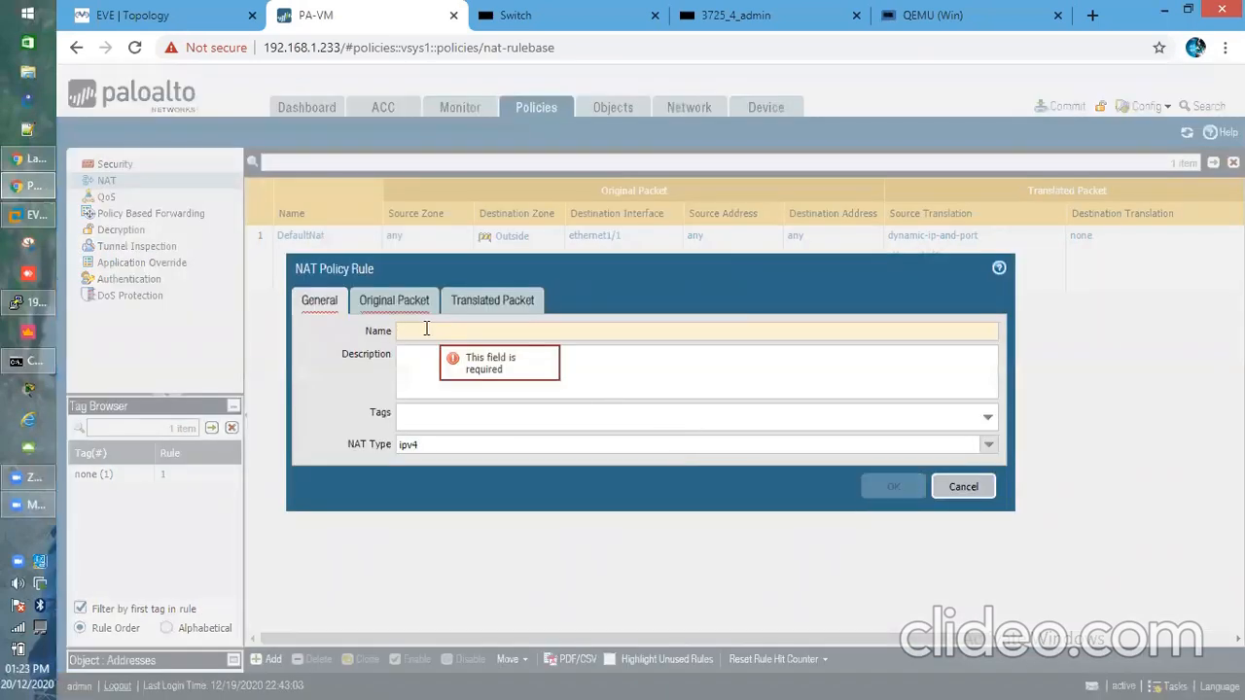
text(e)
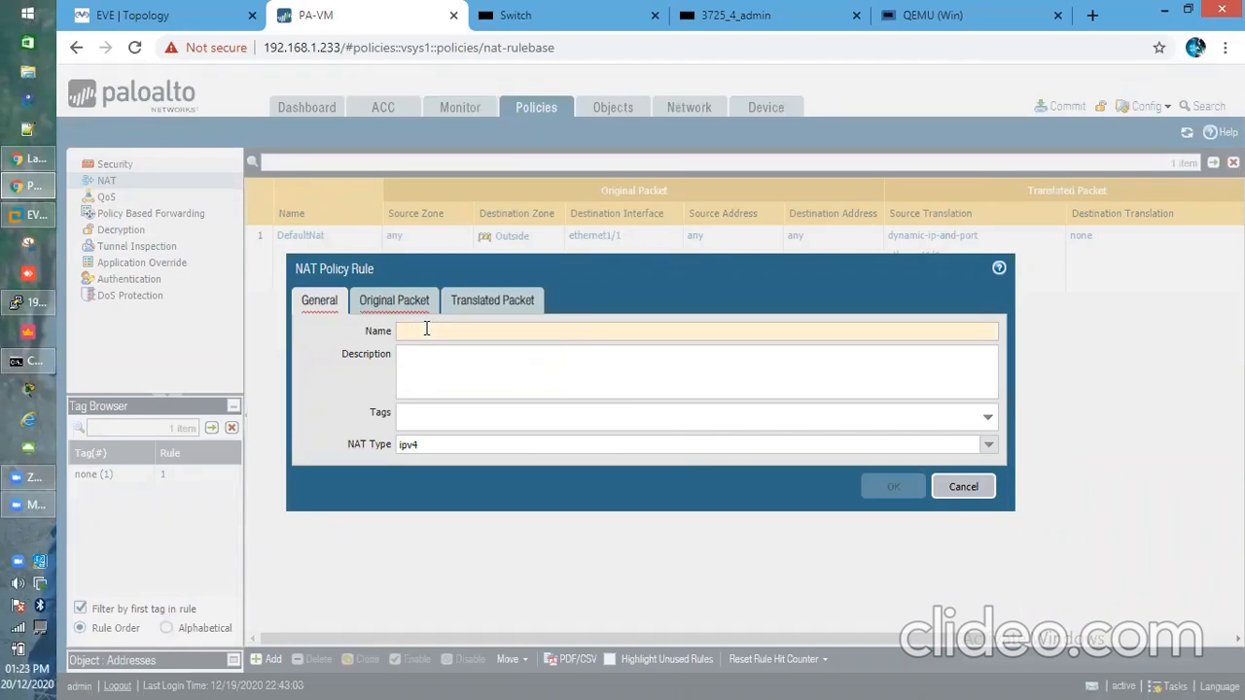
text(Destination_Na)
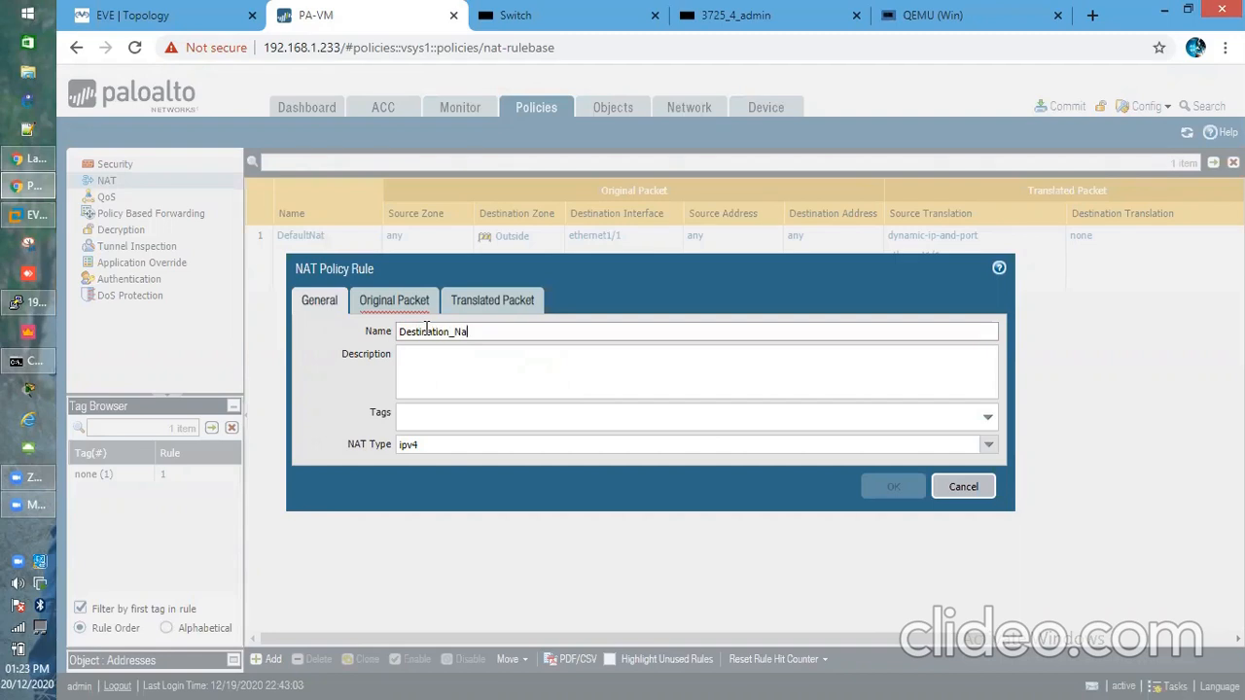
key(BackSpace)
text(AT)
Add Outside as the original packet's source zone
click(385, 308)
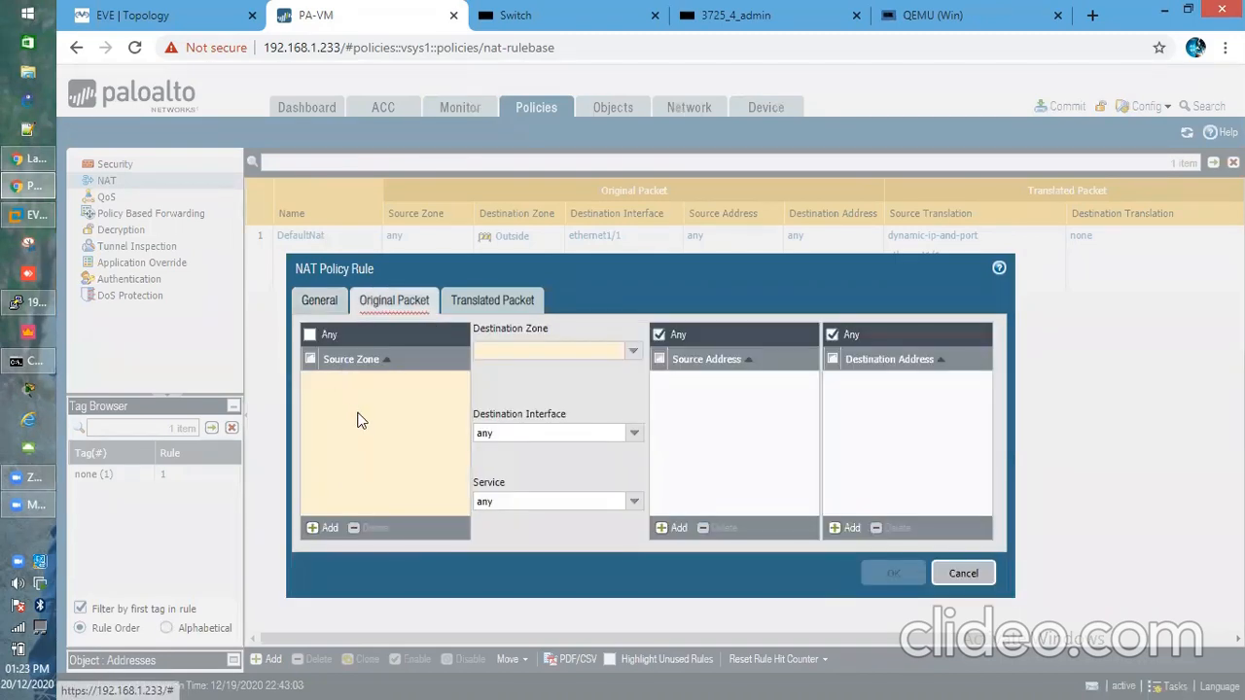
click(148, 21)
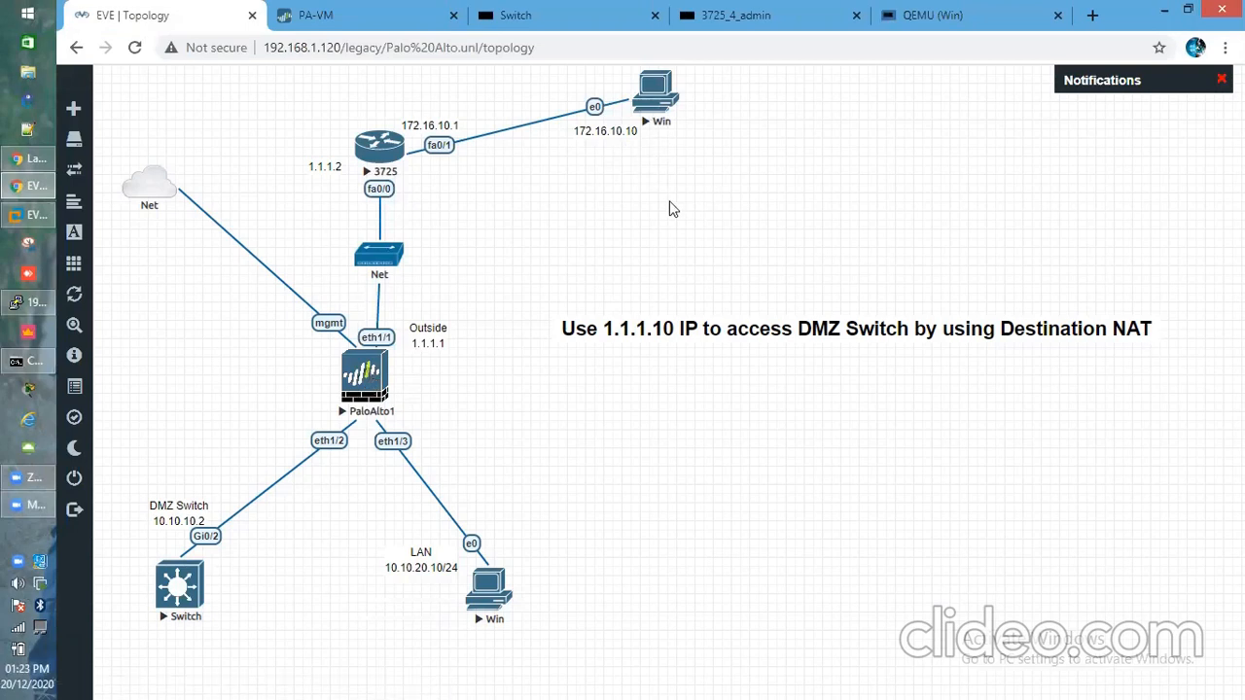
click(352, 21)
click(322, 531)
click(353, 437)
click(357, 467)
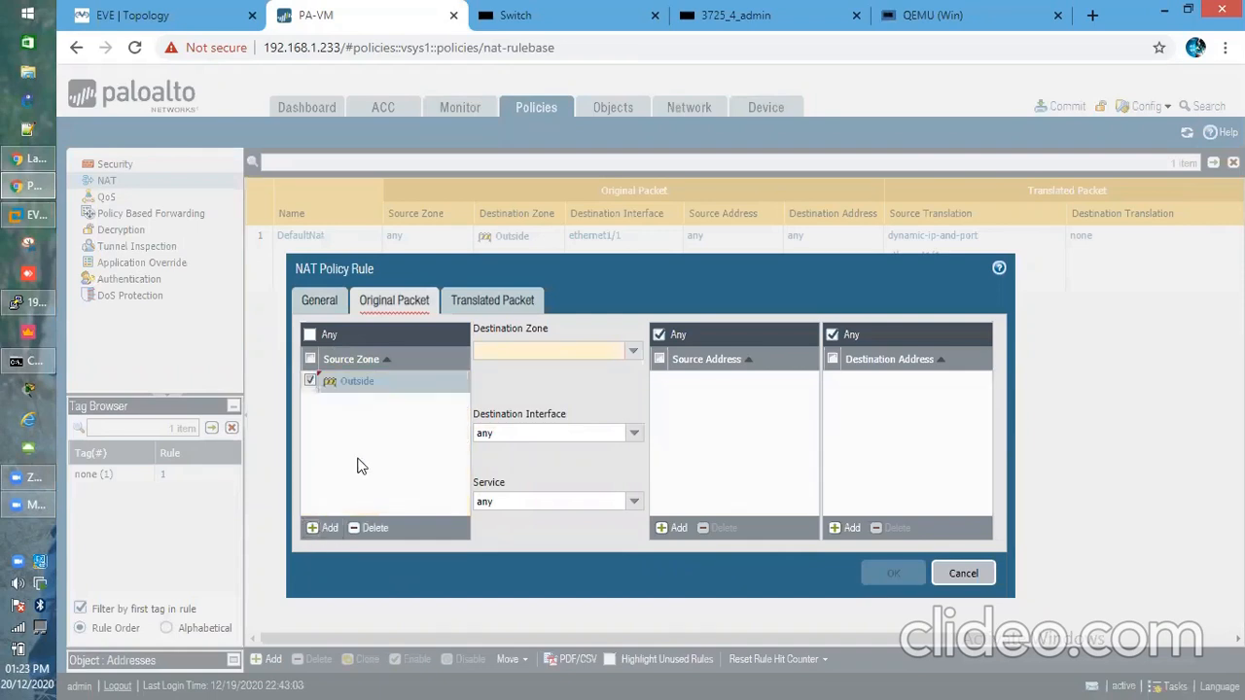
click(136, 15)
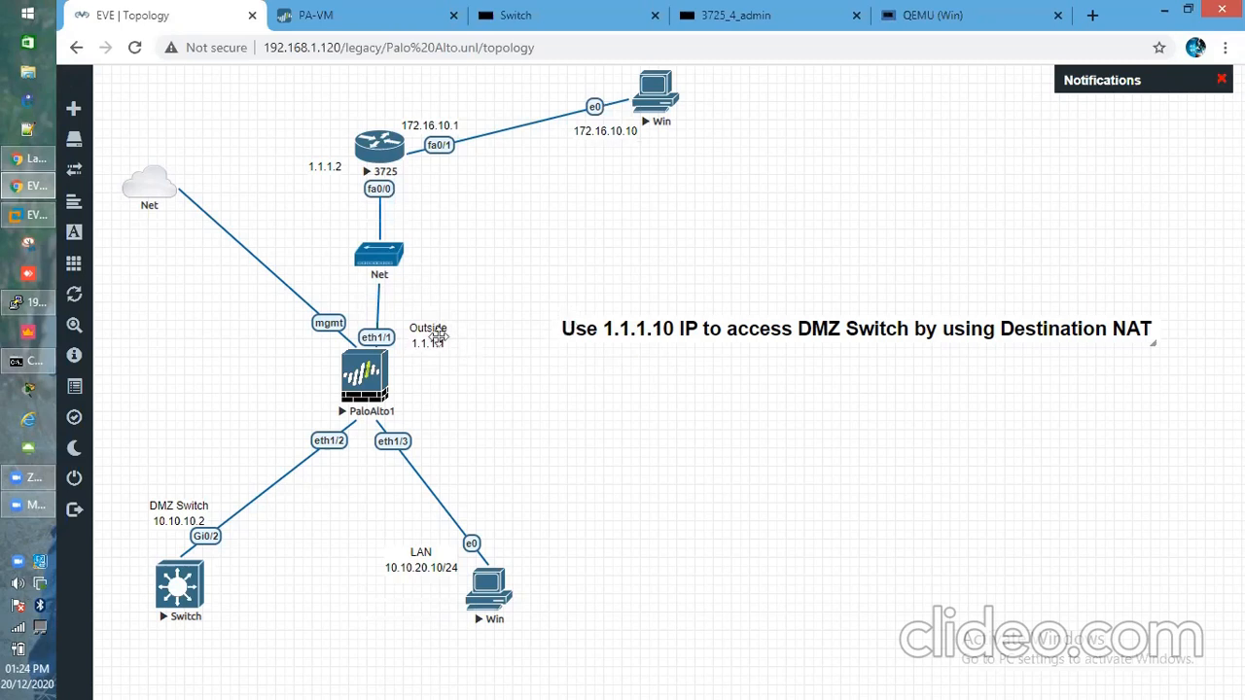
Set the destination zone to Outside and the destination interface to any, keeping service any
click(369, 21)
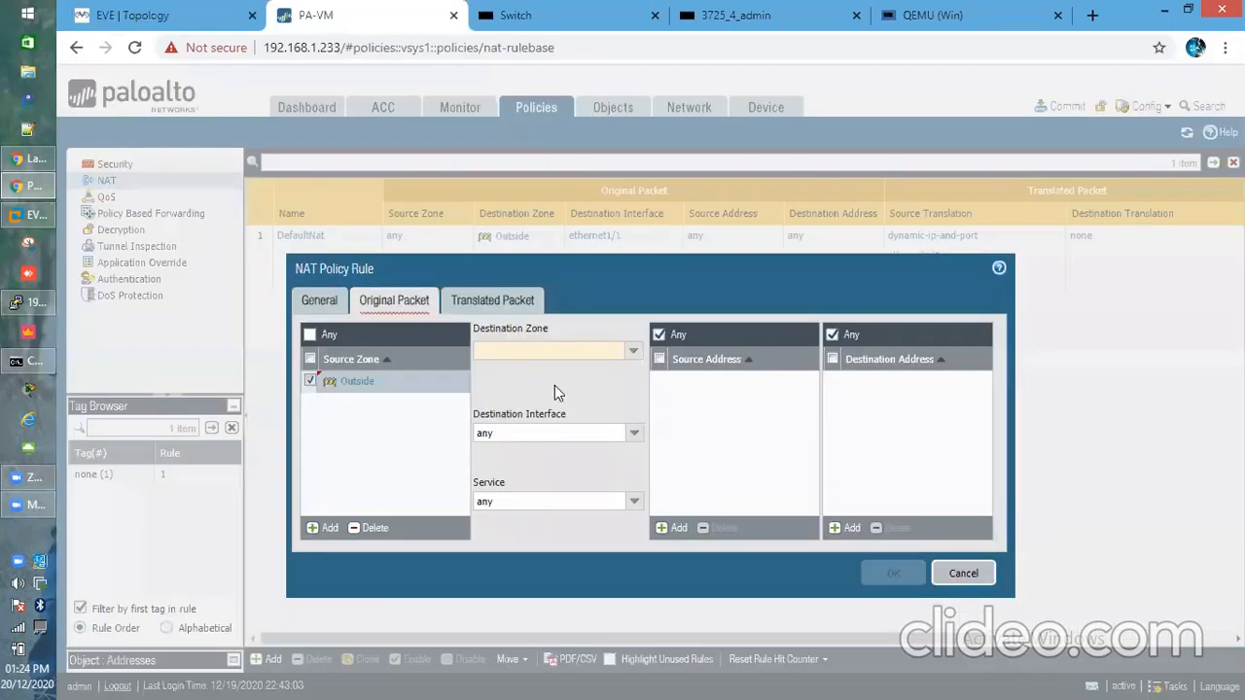
click(634, 357)
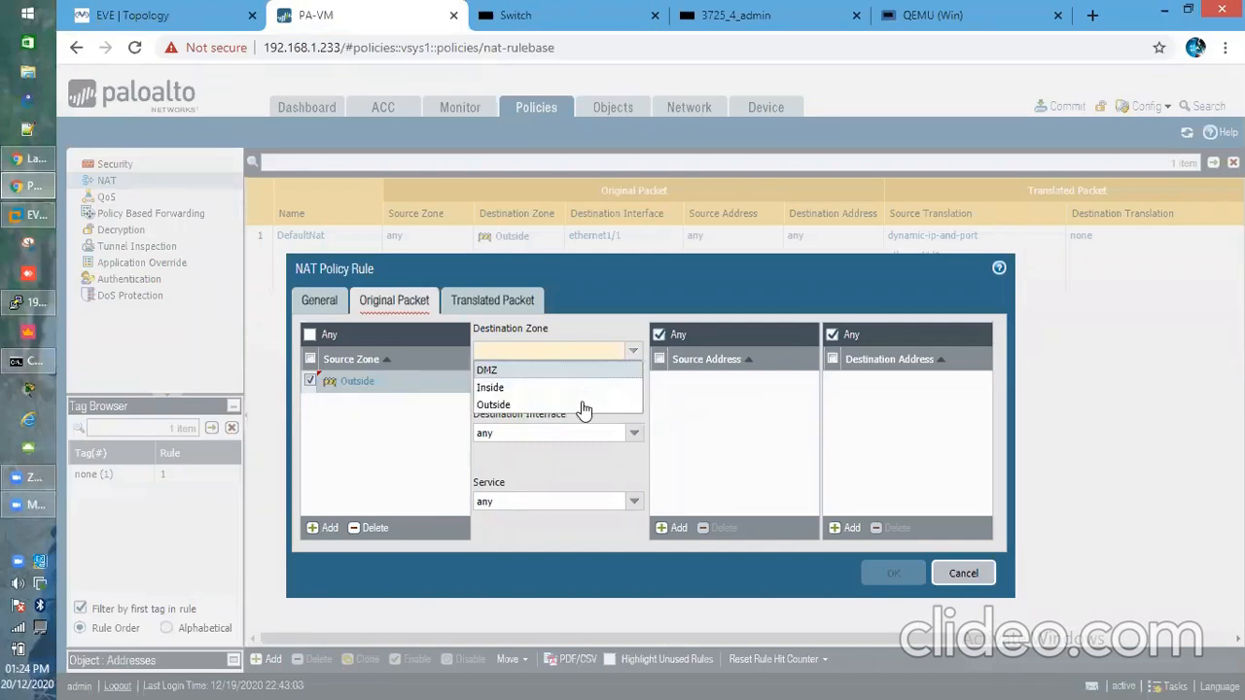
click(582, 402)
click(609, 386)
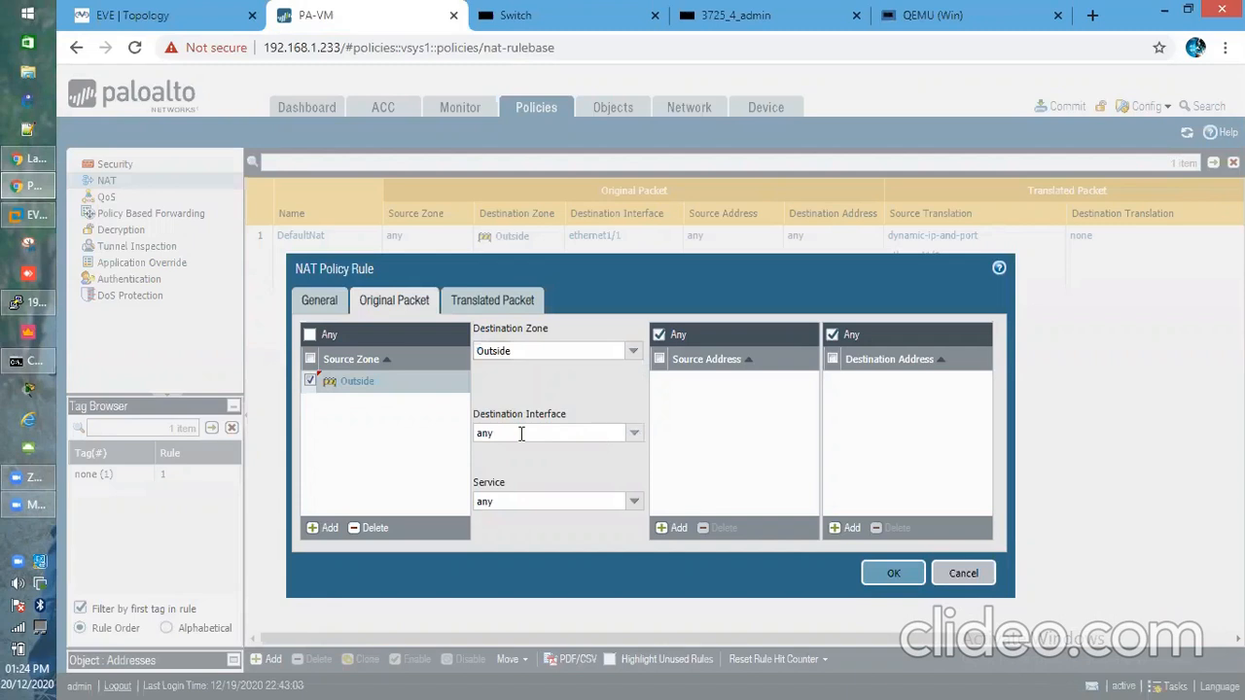
click(634, 434)
click(636, 438)
click(636, 437)
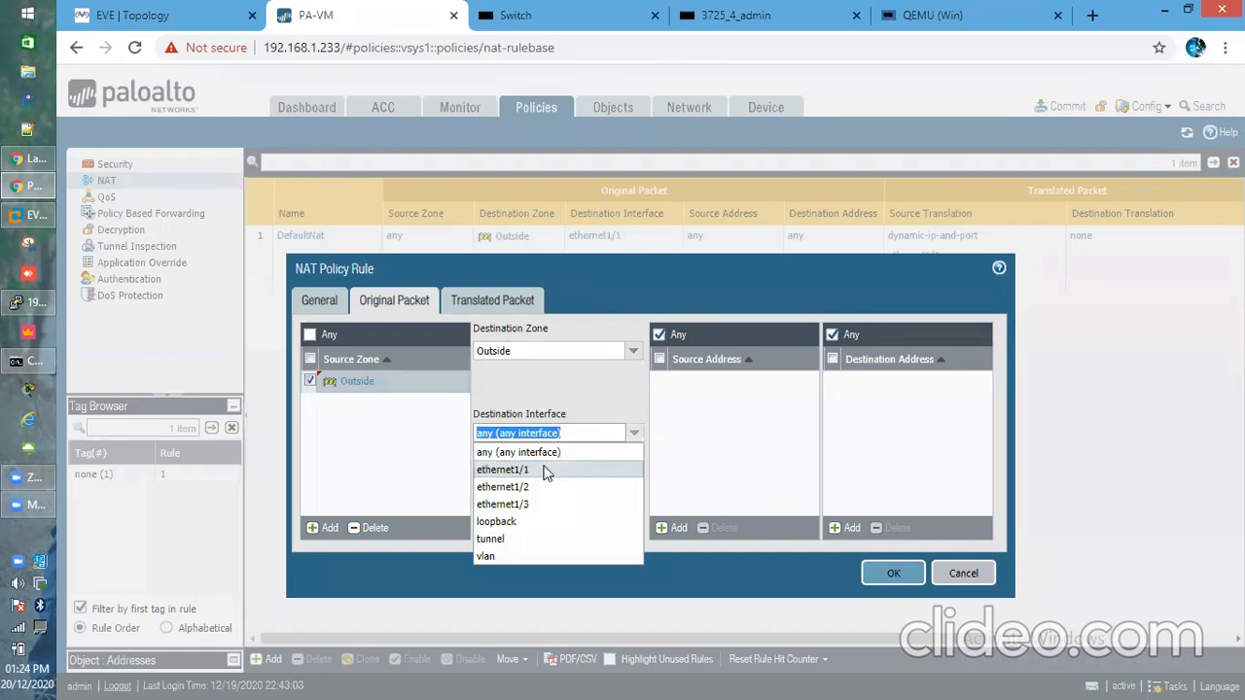
click(545, 471)
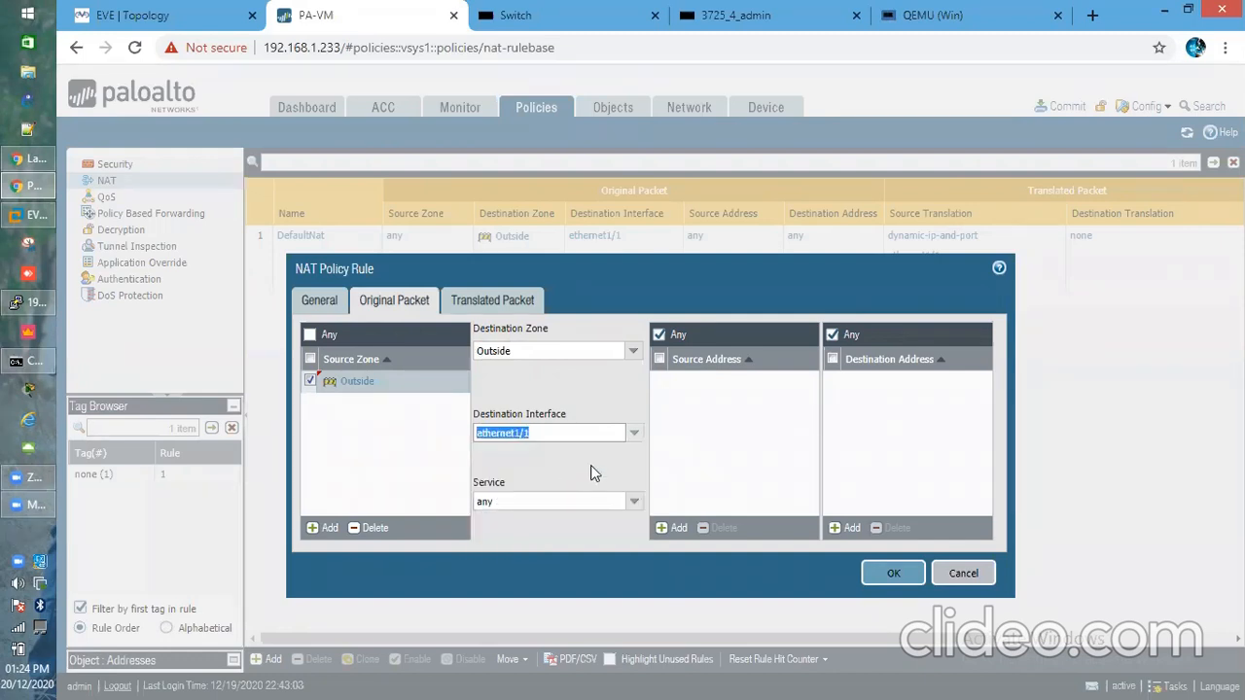
click(637, 503)
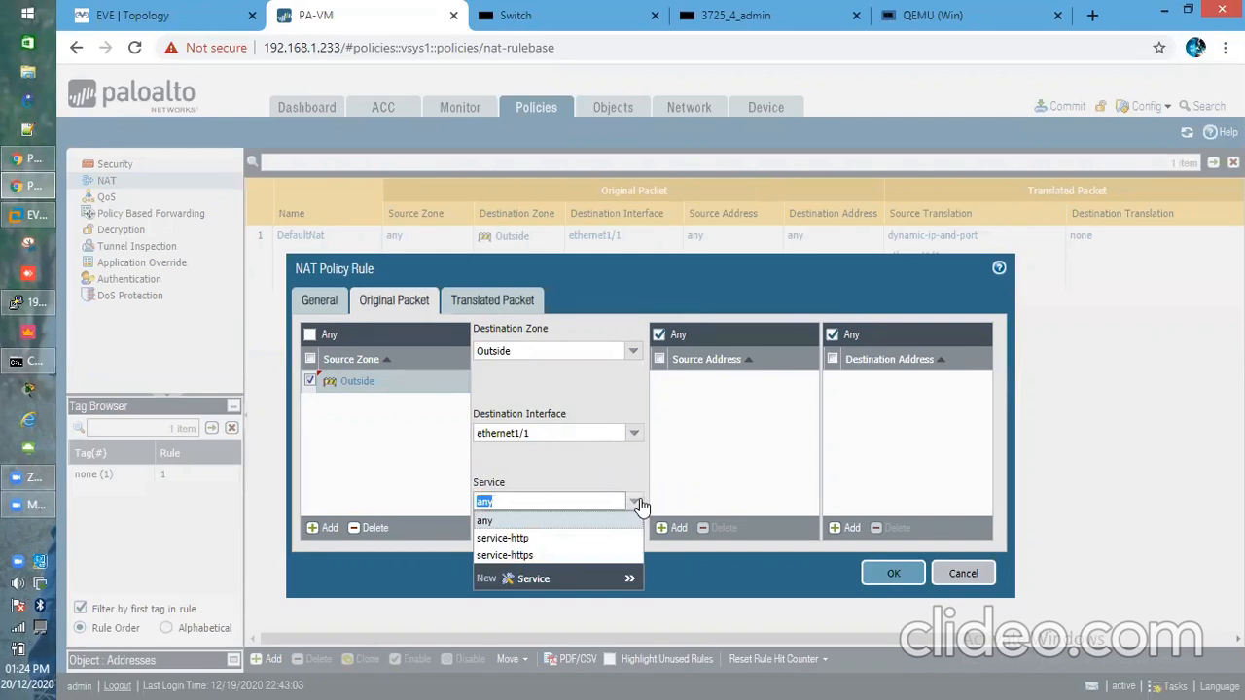
click(551, 448)
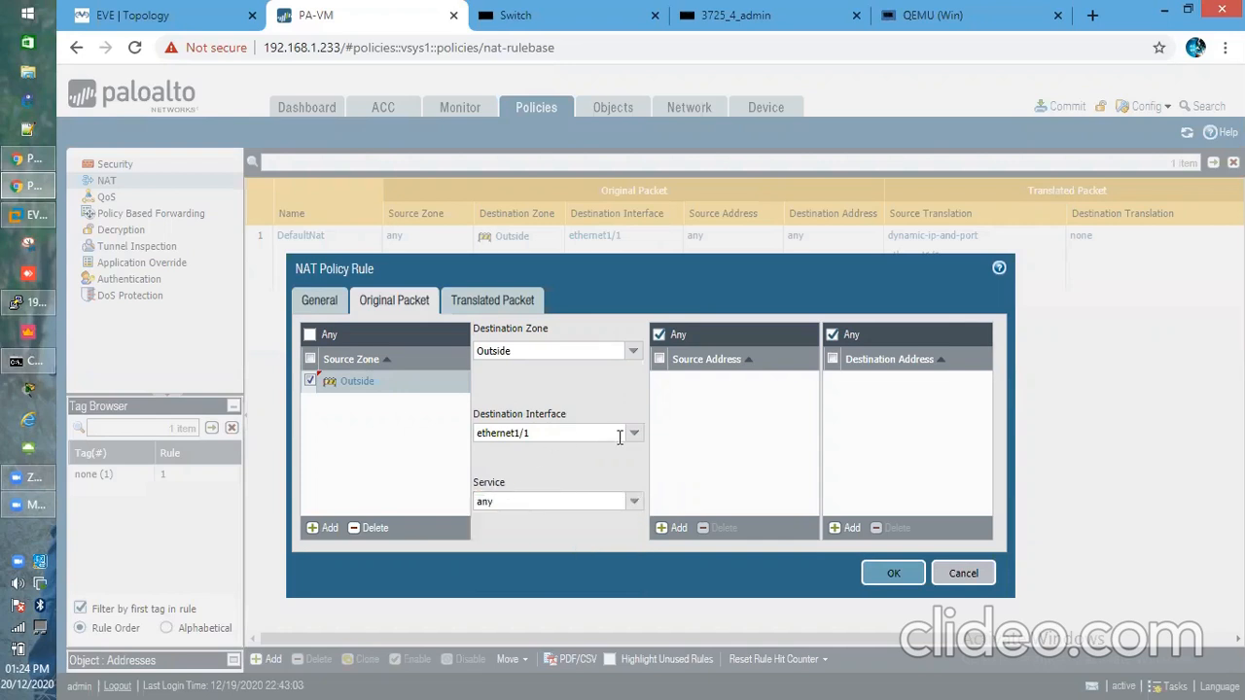
click(633, 435)
click(548, 453)
click(548, 389)
Replace Any destination address with the specific address 1.1.1.10
click(832, 334)
click(846, 527)
text(1.3)
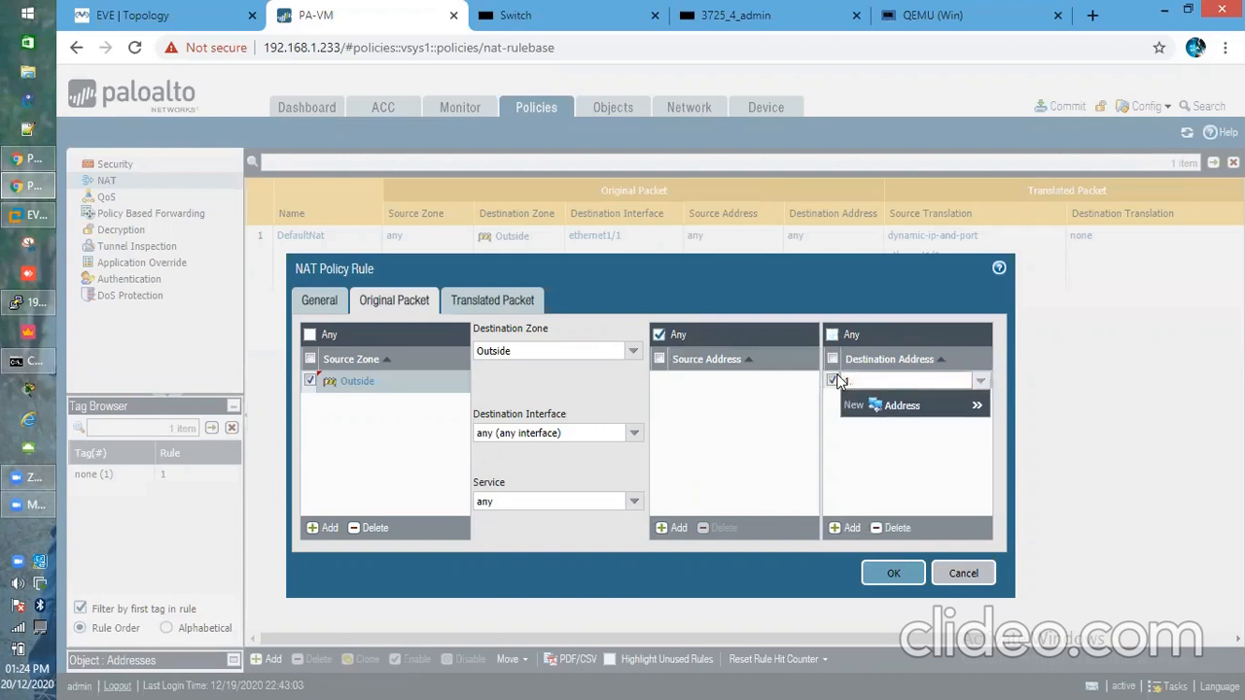
text(.1.10)
click(950, 507)
Set destination translation to Static IP with translated address 10.10.10.2 and save the rule
click(515, 304)
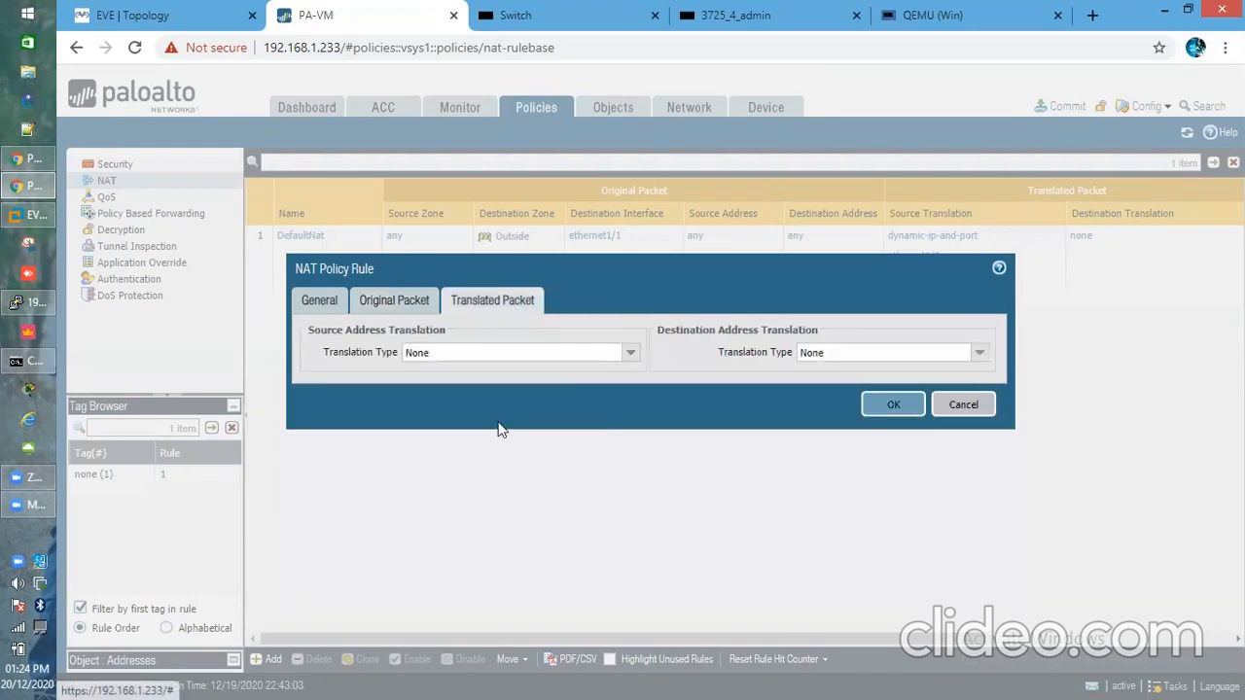
click(979, 353)
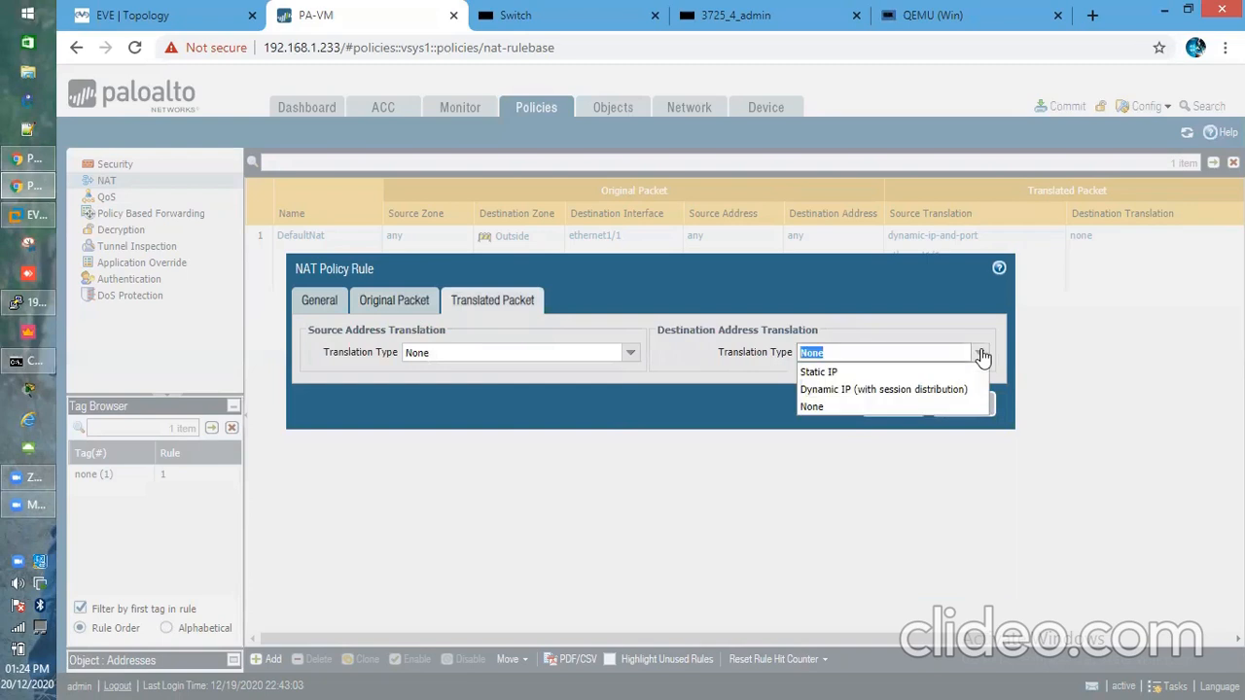
click(980, 353)
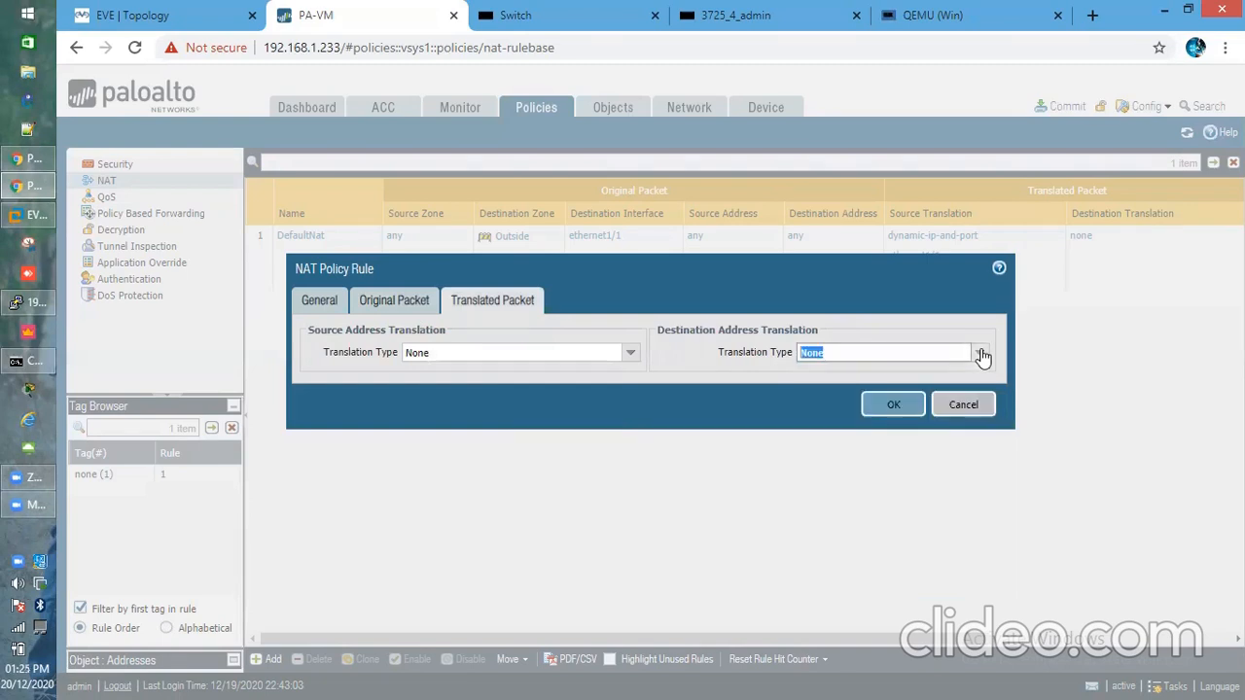
click(981, 354)
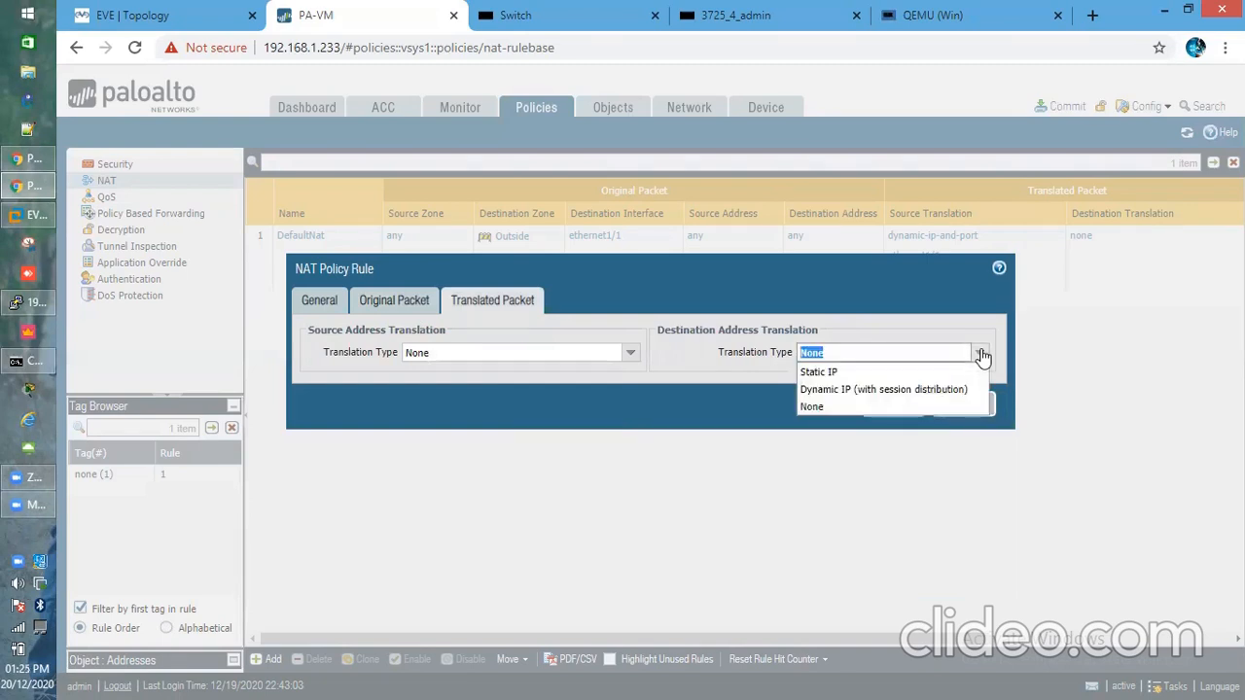
click(868, 374)
click(155, 10)
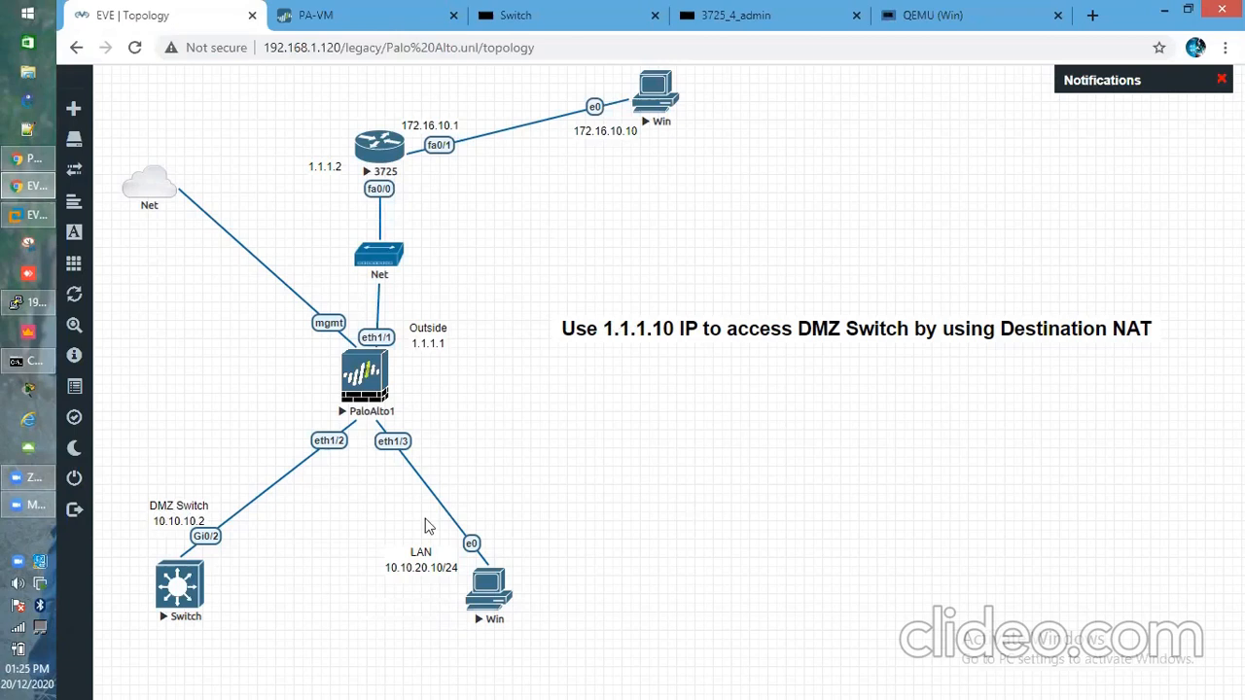
click(341, 29)
key(Tab)
text(1)
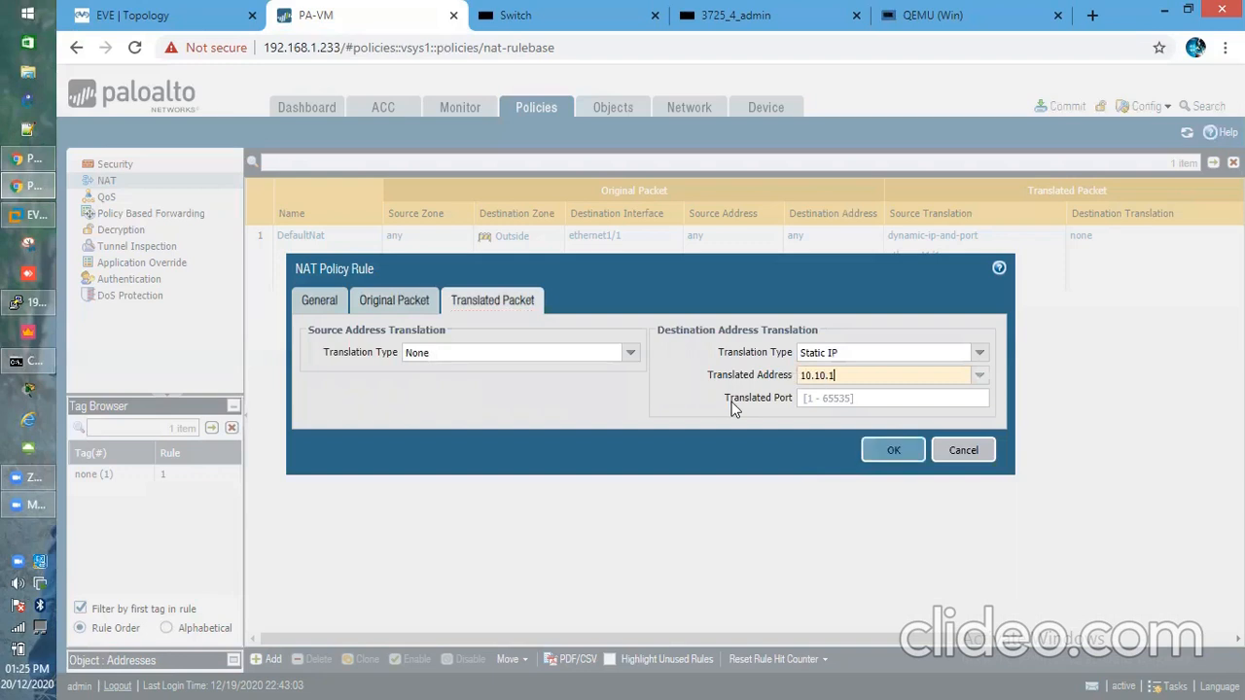
text(2)
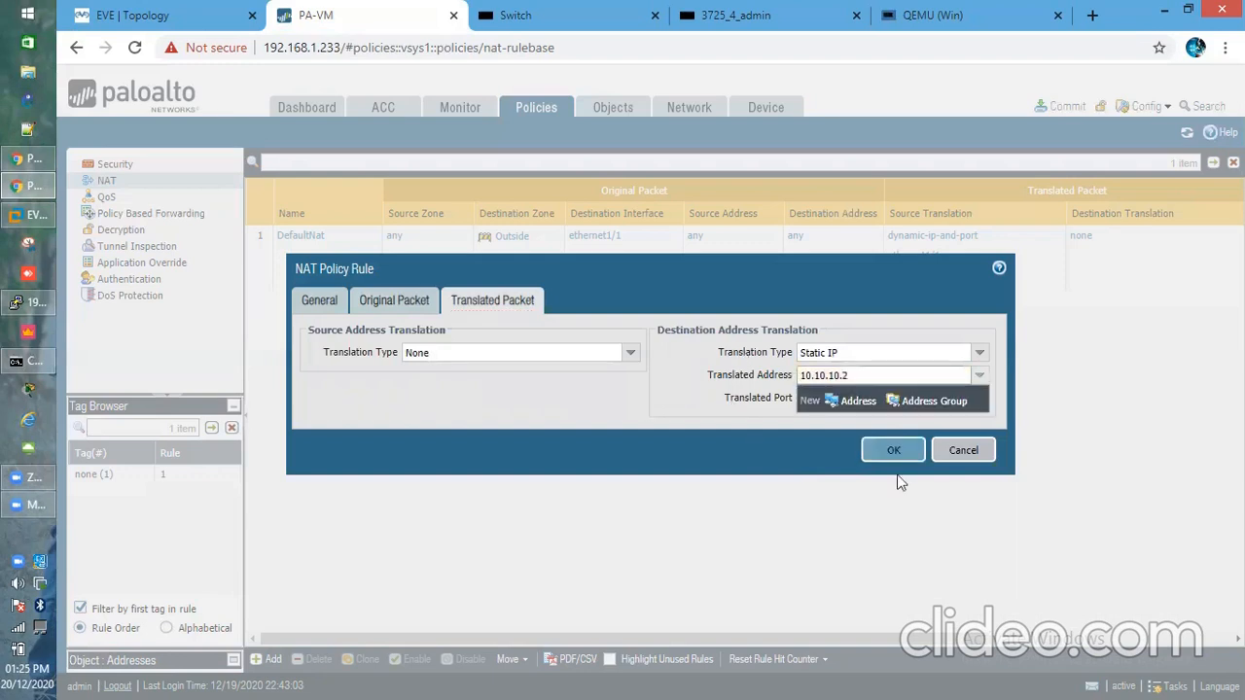
click(911, 455)
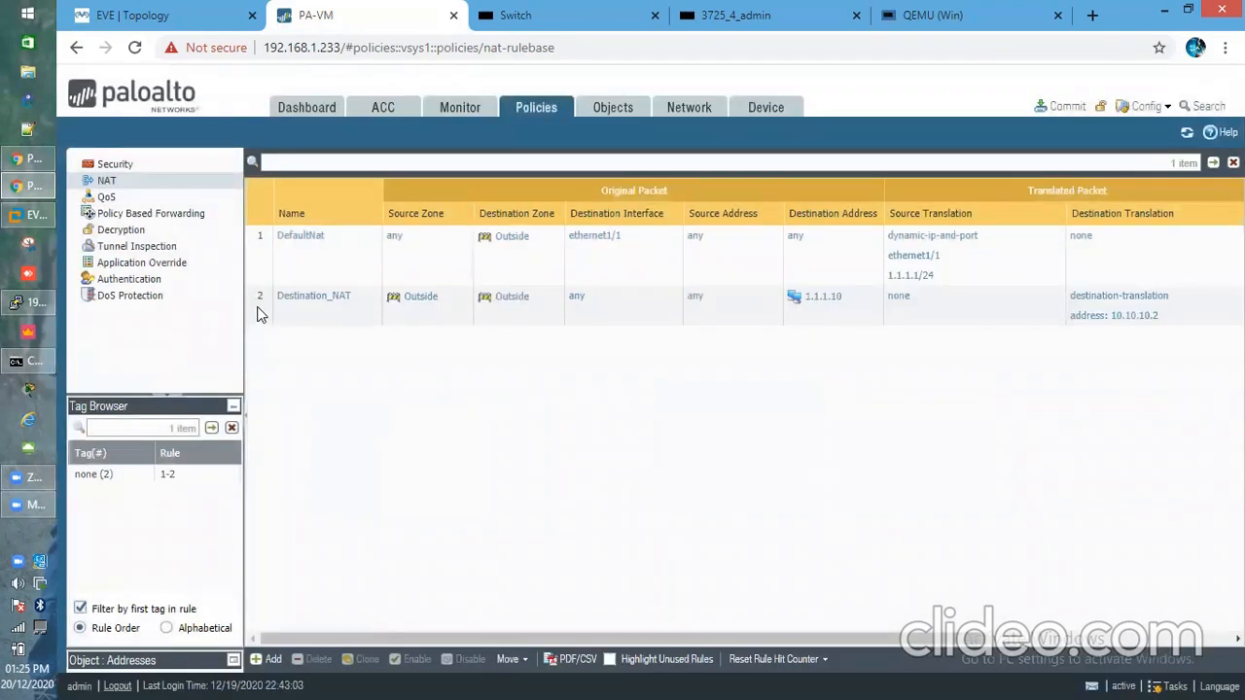
Move Destination_NAT above DefaultNat and commit all pending changes to the firewall
click(260, 321)
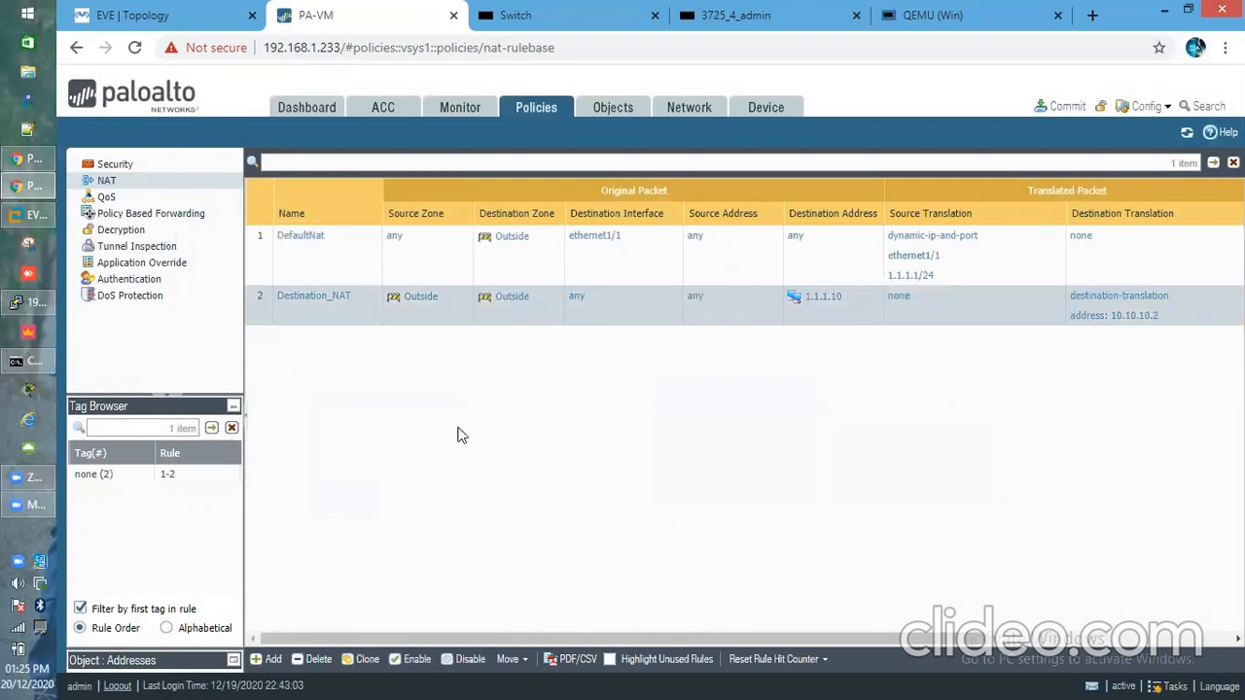
mouse_move(260, 290)
mouse_down()
mouse_move(261, 233)
mouse_move(282, 278)
mouse_up()
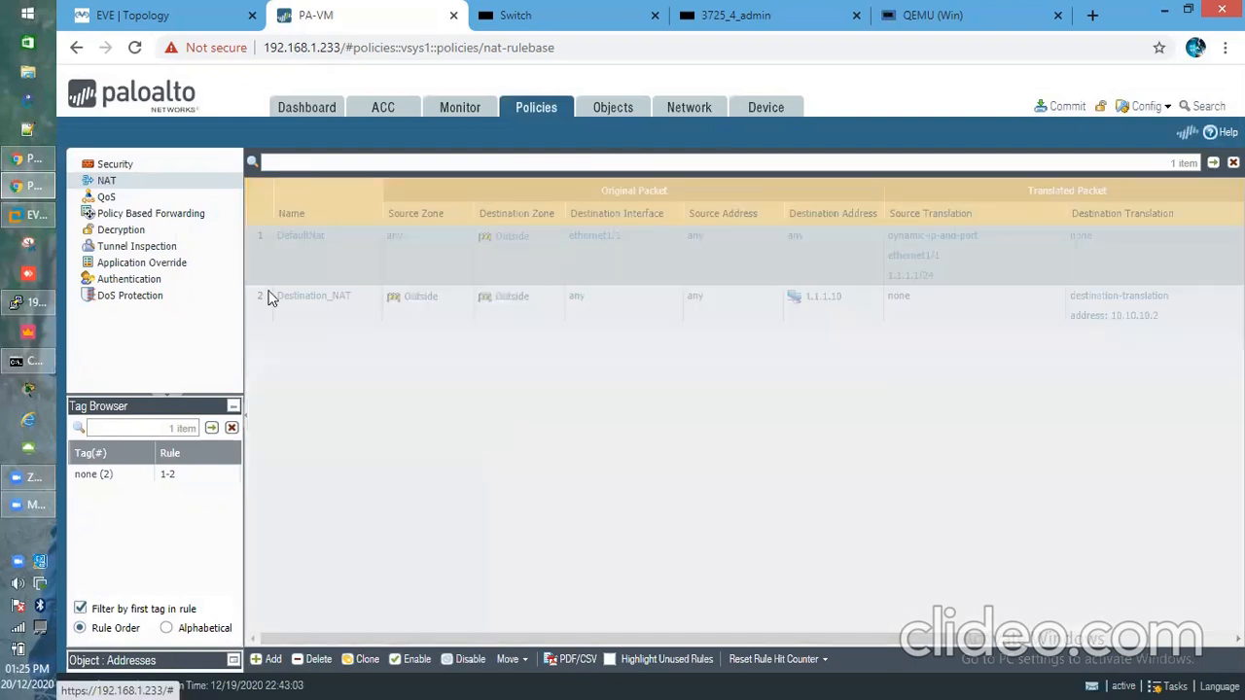
click(1067, 107)
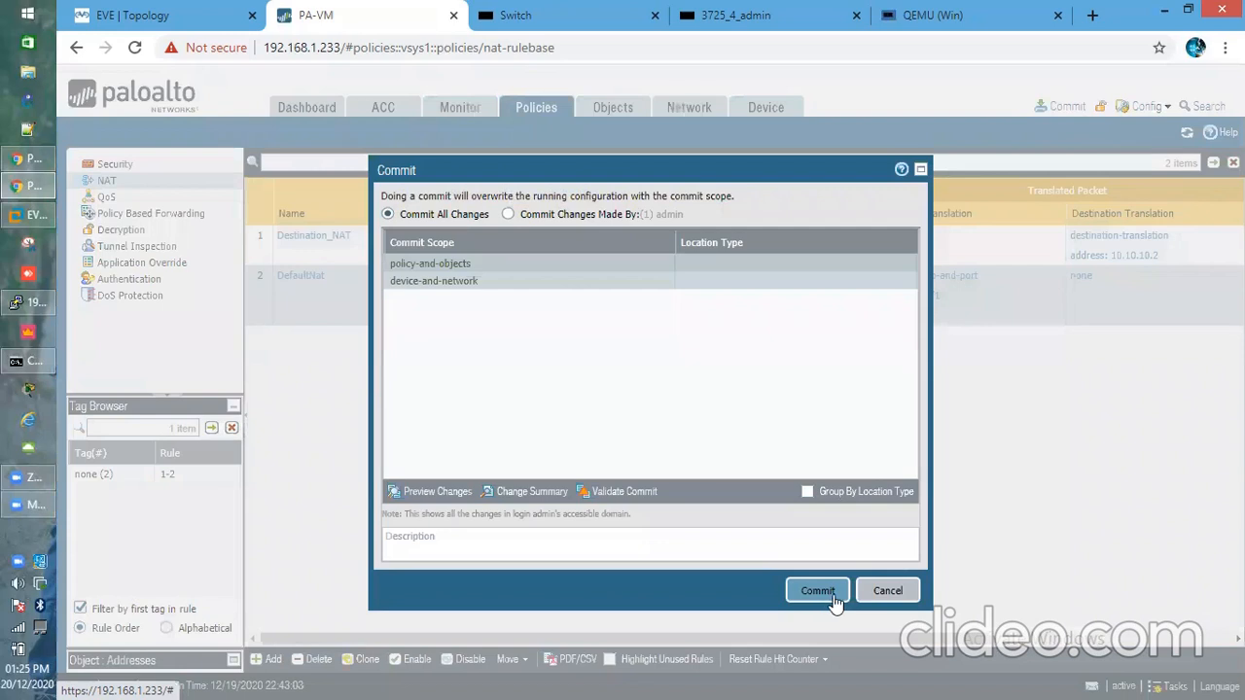
click(829, 599)
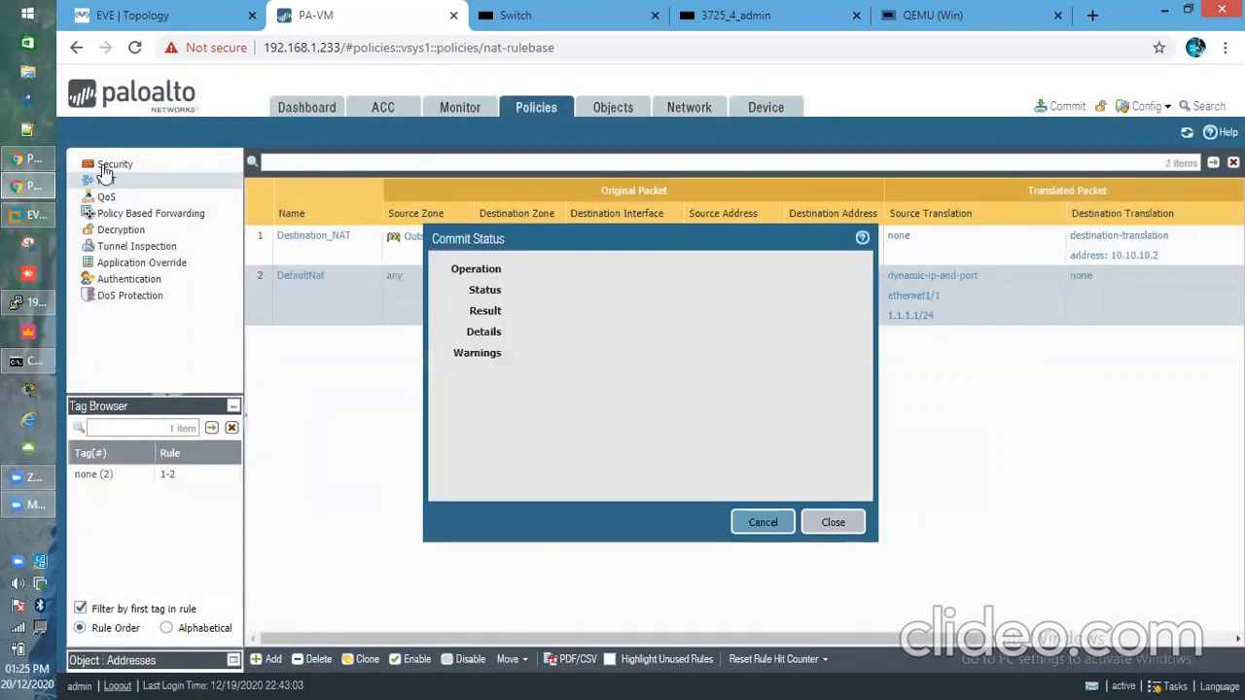
click(24, 362)
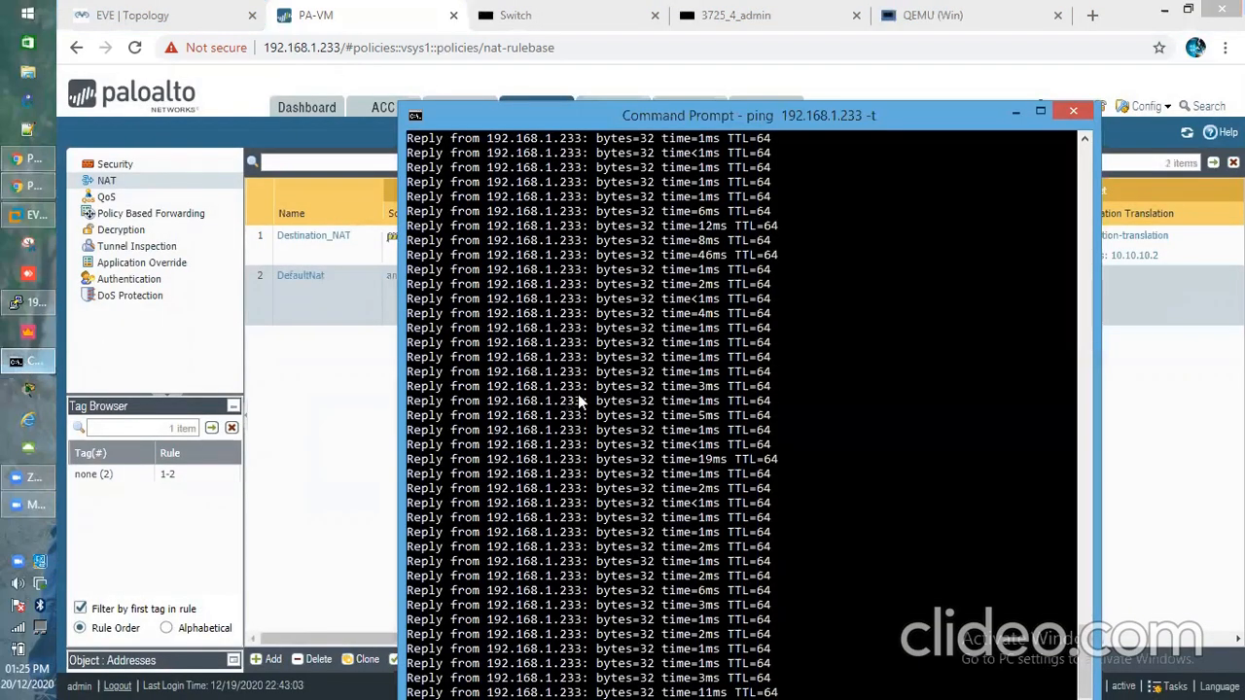
Stop the continuous ping with Ctrl+C and check the commit's progress in the browser
key(ctrl+c)
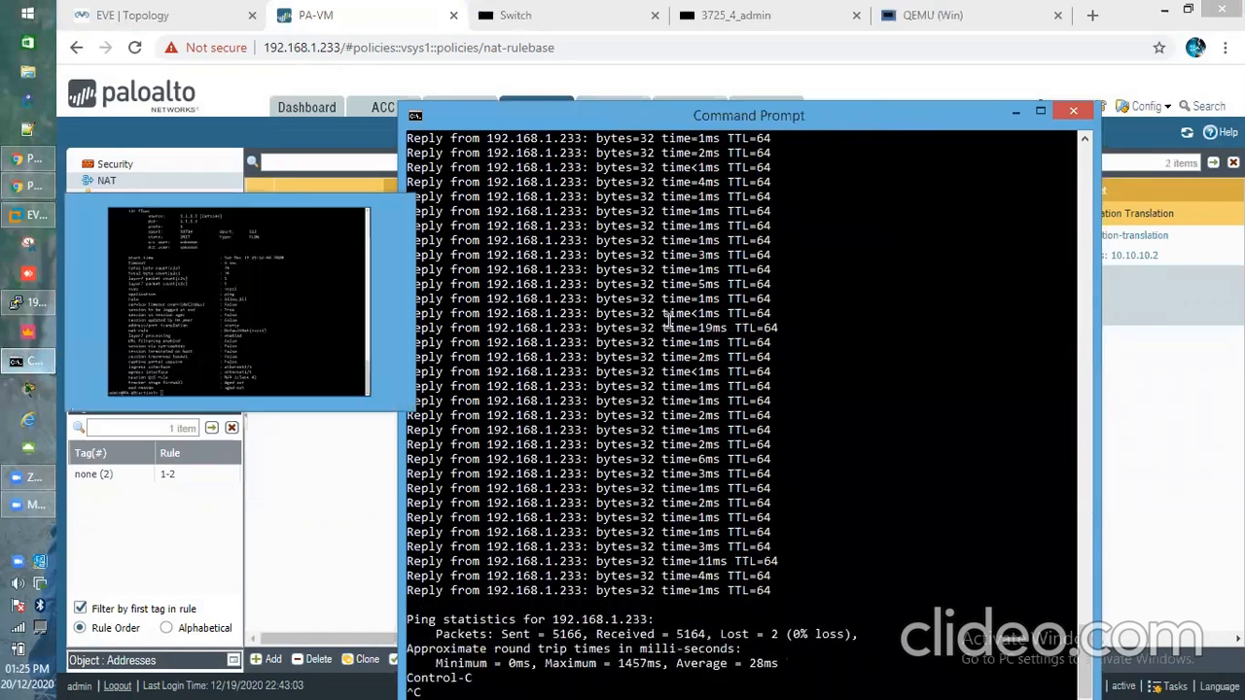
click(34, 302)
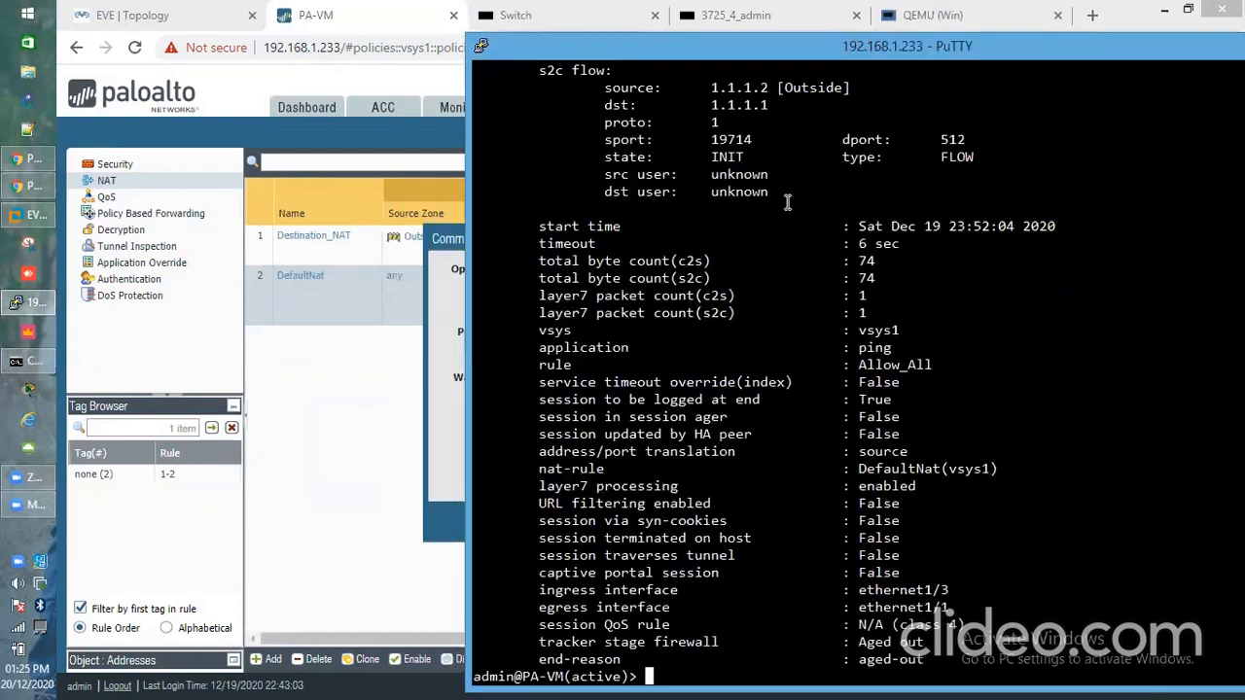
click(436, 339)
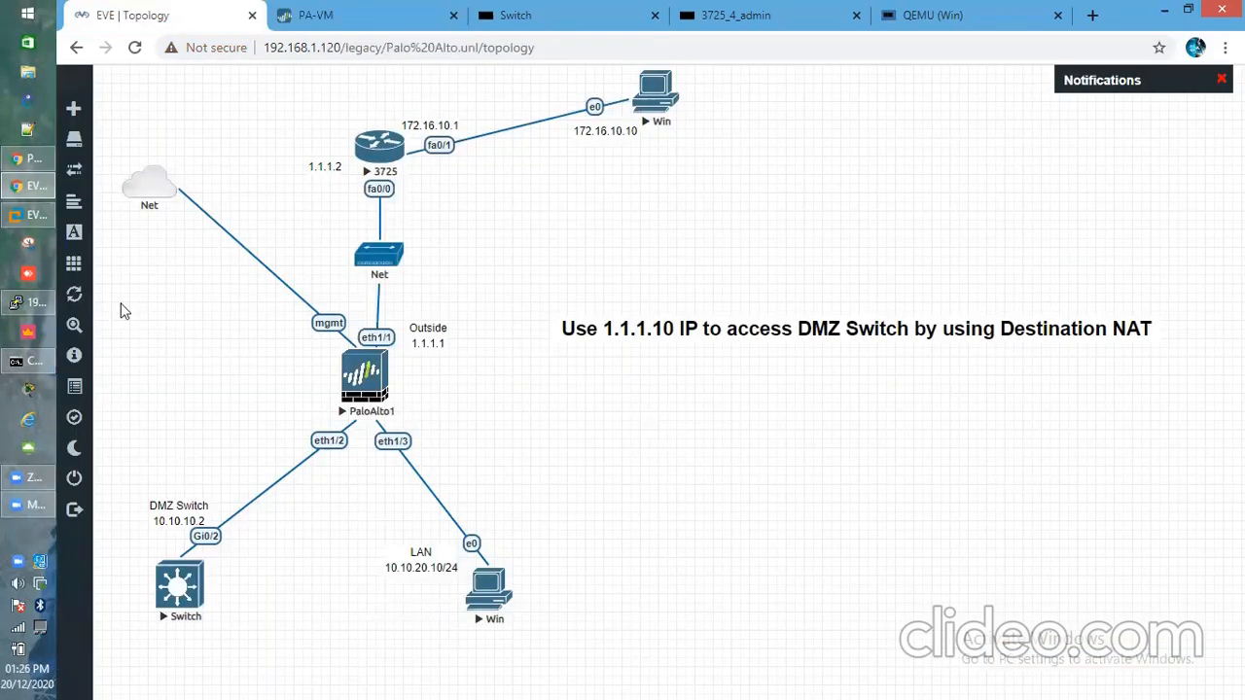
click(22, 306)
Reconnect the outside Windows PC console and run ipconfig to confirm address 172.16.10.10
click(683, 151)
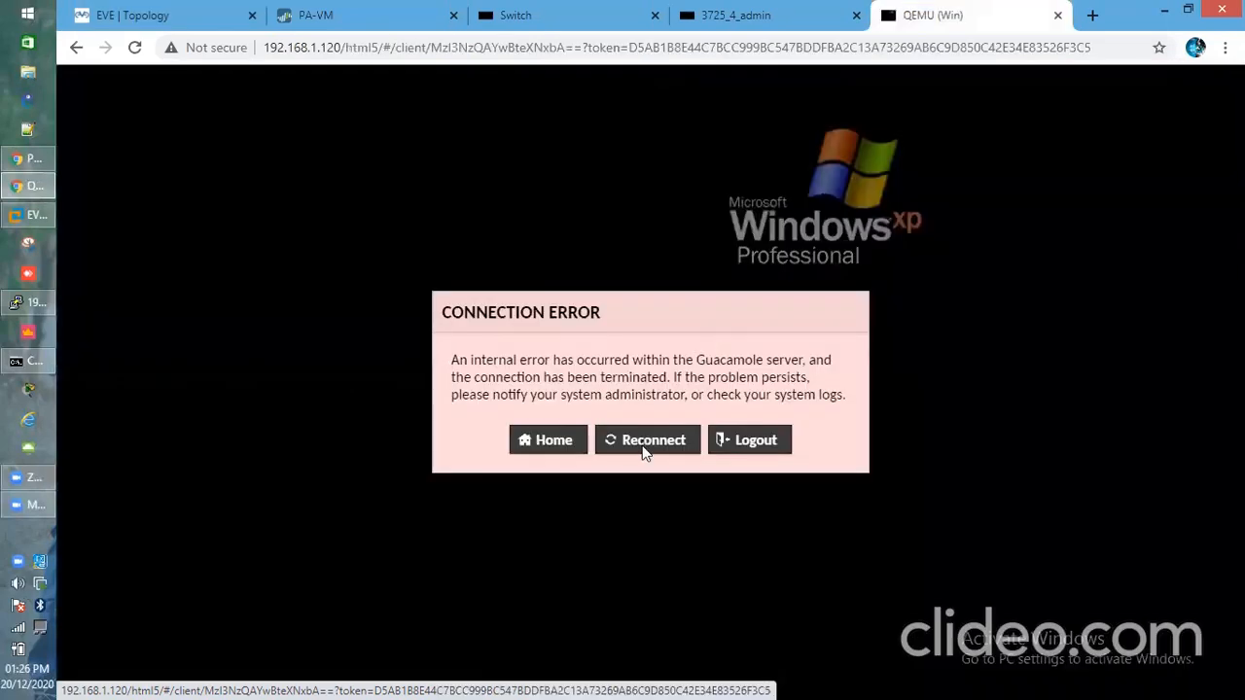
click(650, 442)
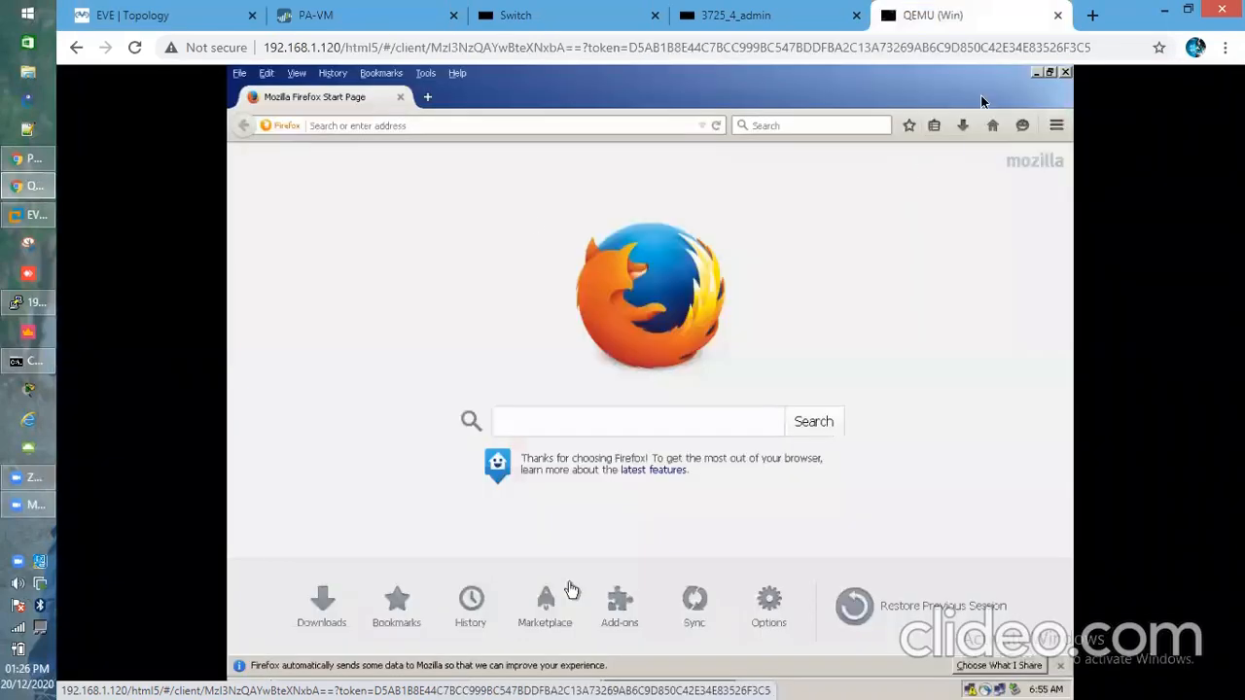
click(1037, 73)
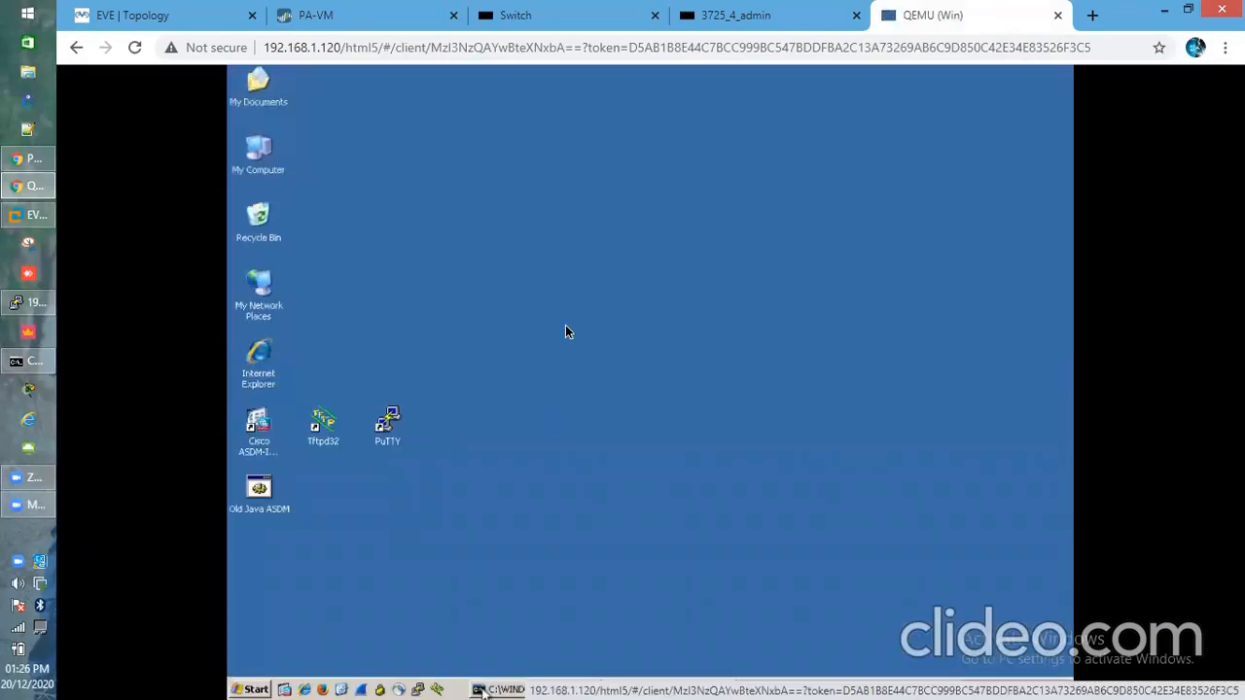
click(486, 689)
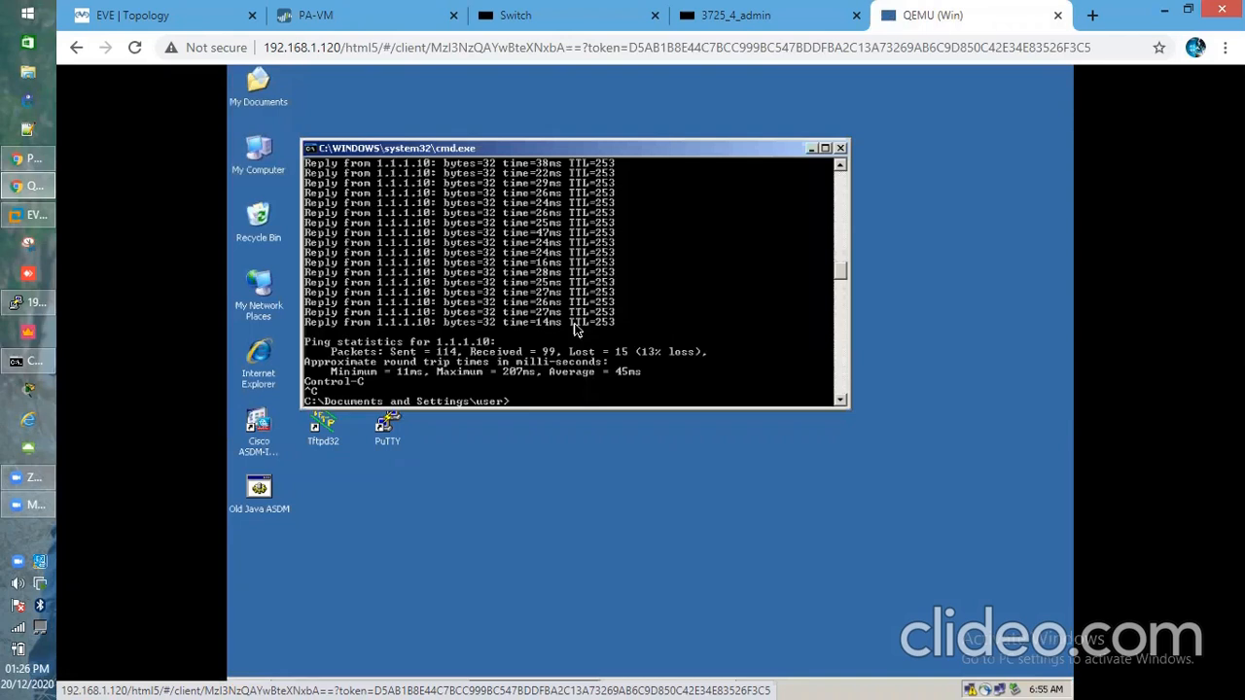
key(Return)
key(Return)
key(Return)
text(ipconfig)
key(Return)
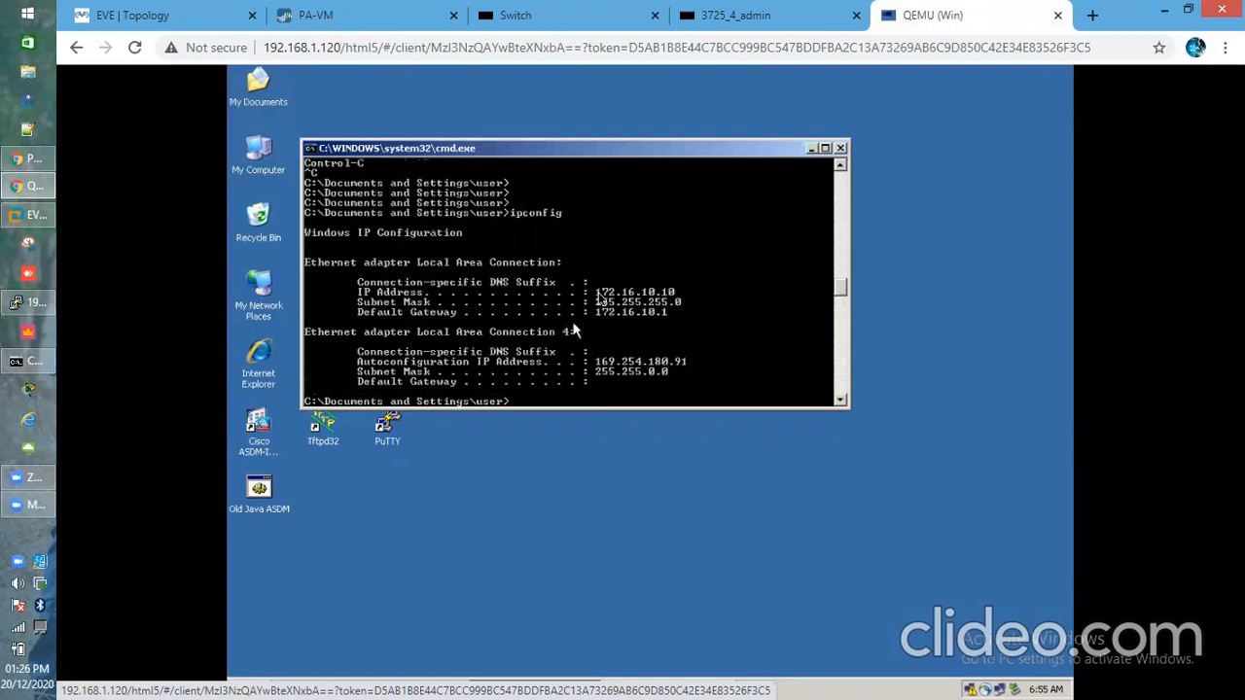
Start a continuous ping to 1.1.1.10 with 'ping 1.1.1.10 -t'
click(166, 10)
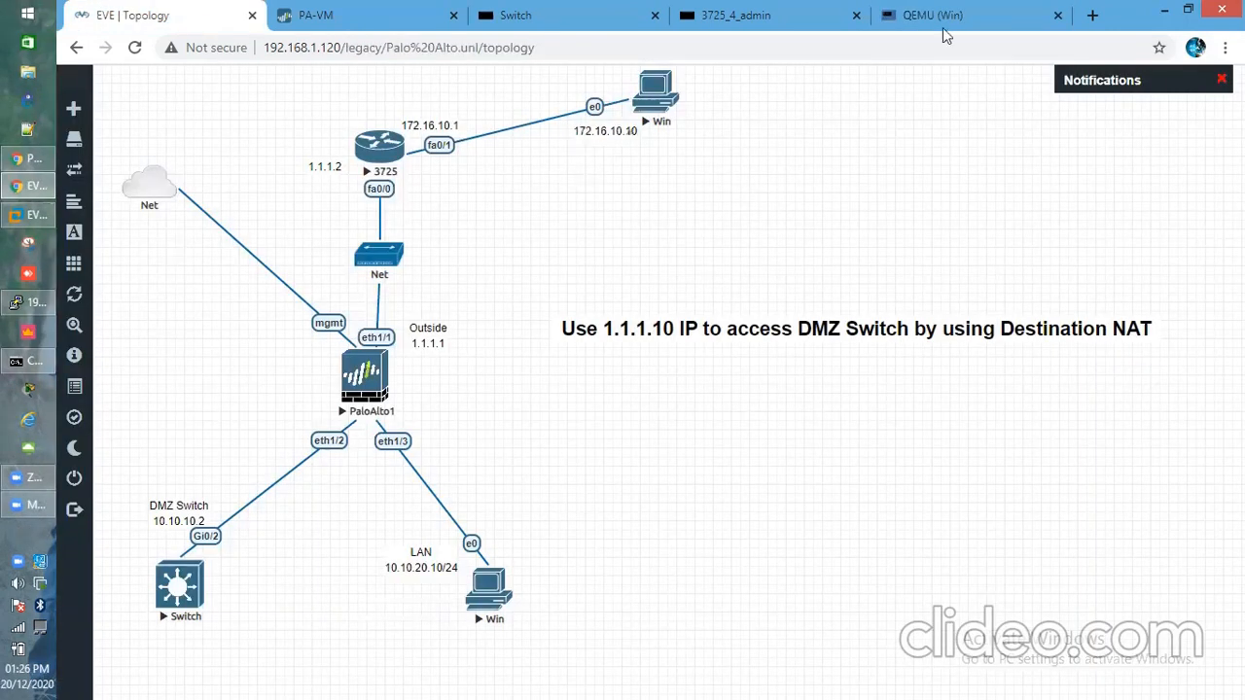
key(ctrl+shift+Tab)
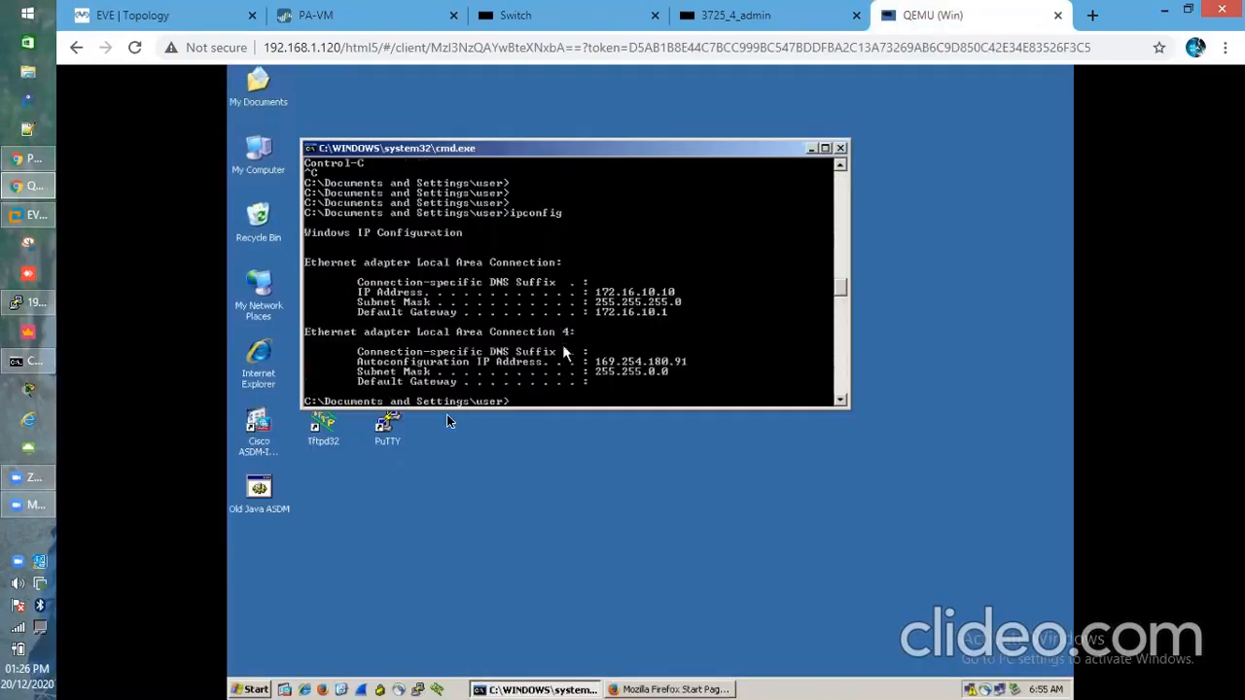
key(Return)
key(Return)
key(Return)
key(Return)
key(Return)
text(ping 10)
key(BackSpace)
text(.1.1)
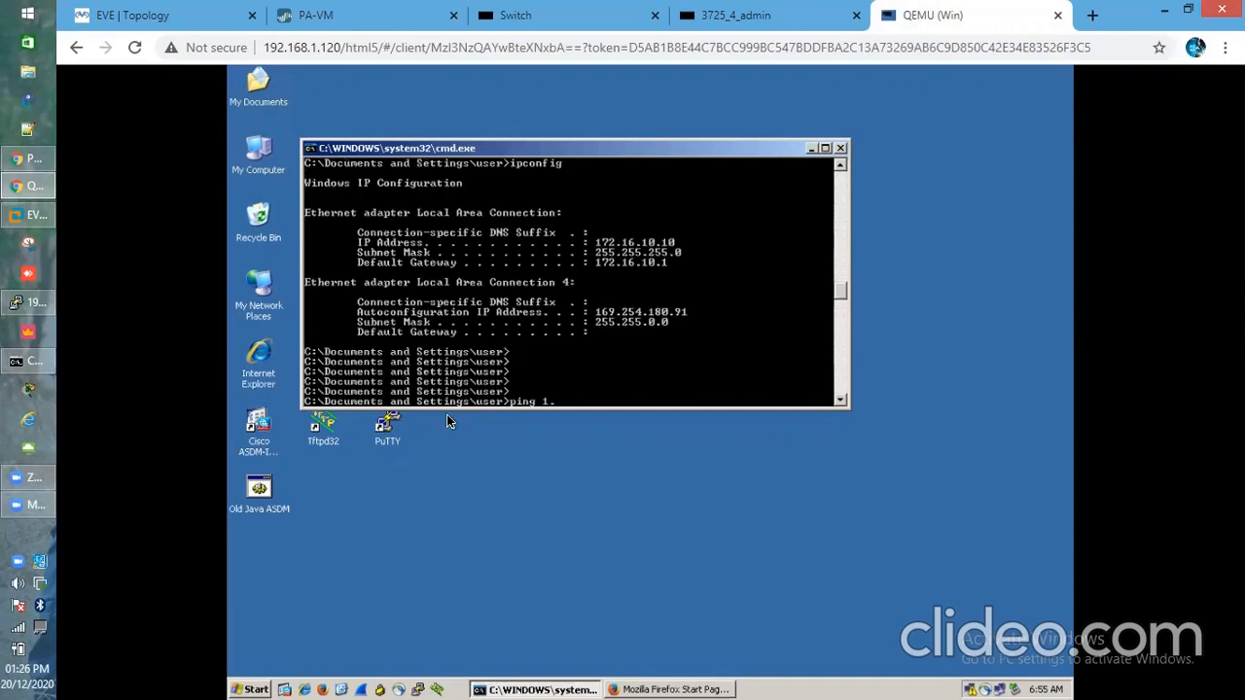
text(.10 -t)
key(Return)
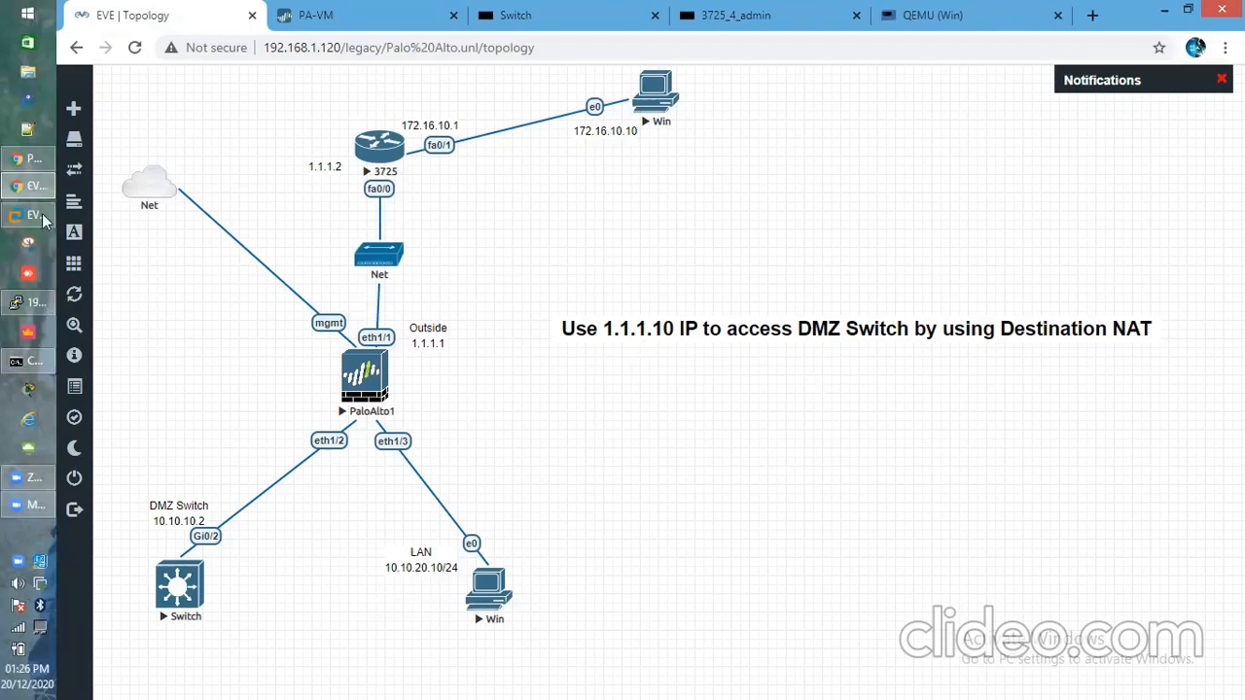
List all firewall sessions with show session all and copy session ID 1015
click(35, 303)
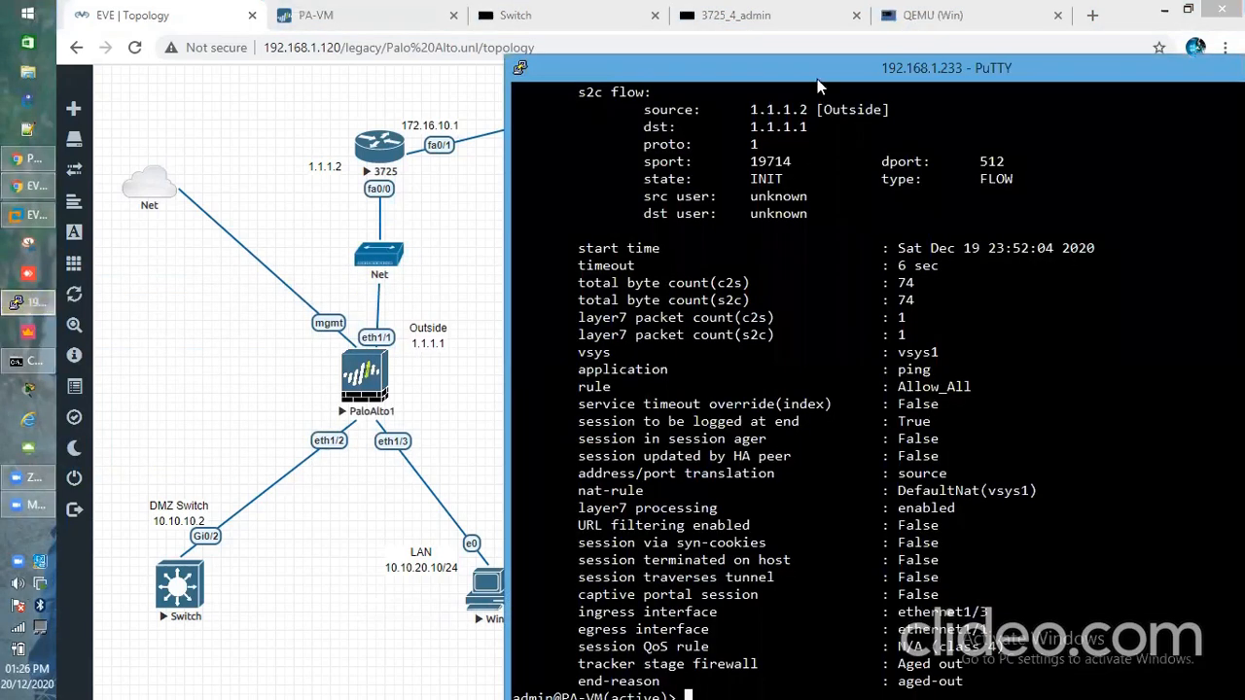
drag(810, 68, 773, 49)
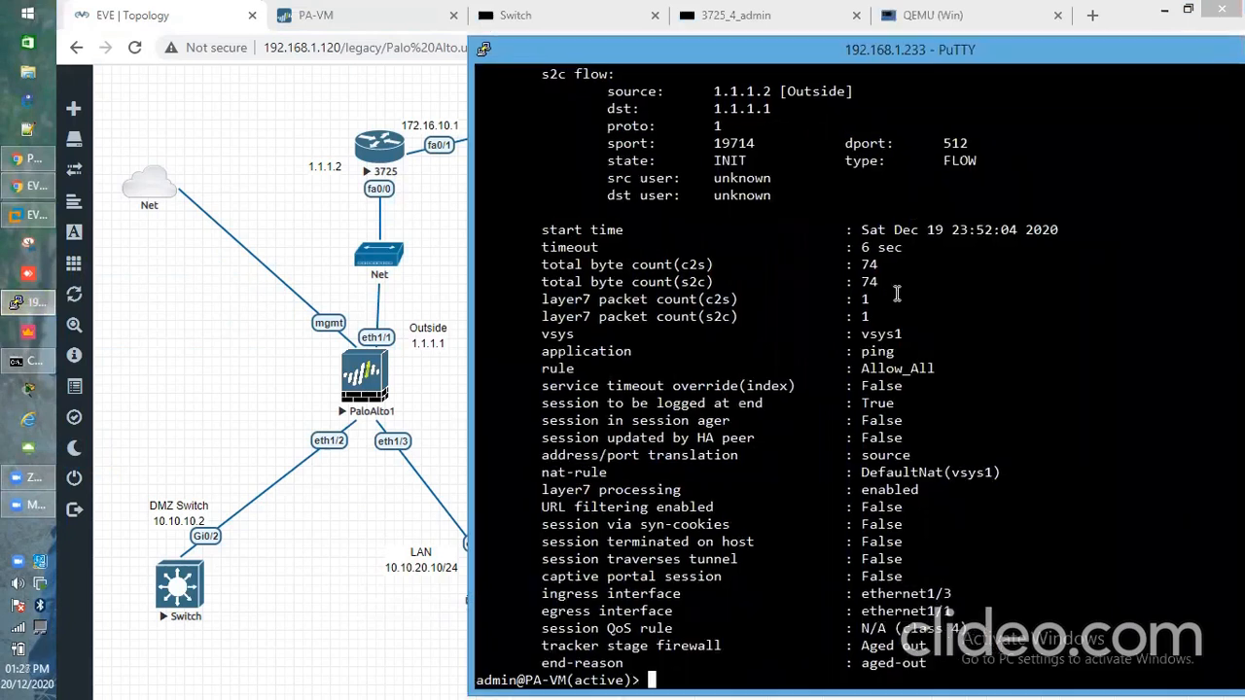
key(Return)
key(Return)
key(Return)
key(Return)
key(Return)
key(Return)
key(Return)
key(Return)
key(Return)
key(Return)
key(Return)
key(Return)
key(Return)
key(Return)
key(Return)
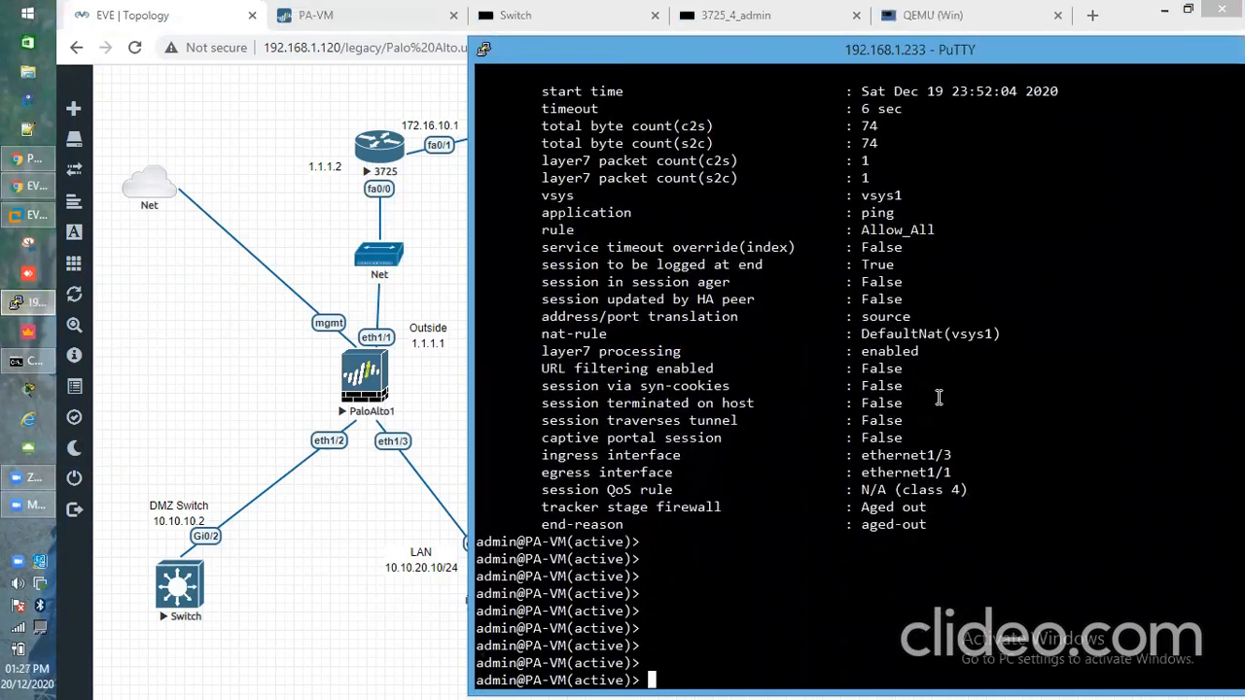
key(Return)
key(Return)
key(Return)
key(Return)
key(Return)
key(Return)
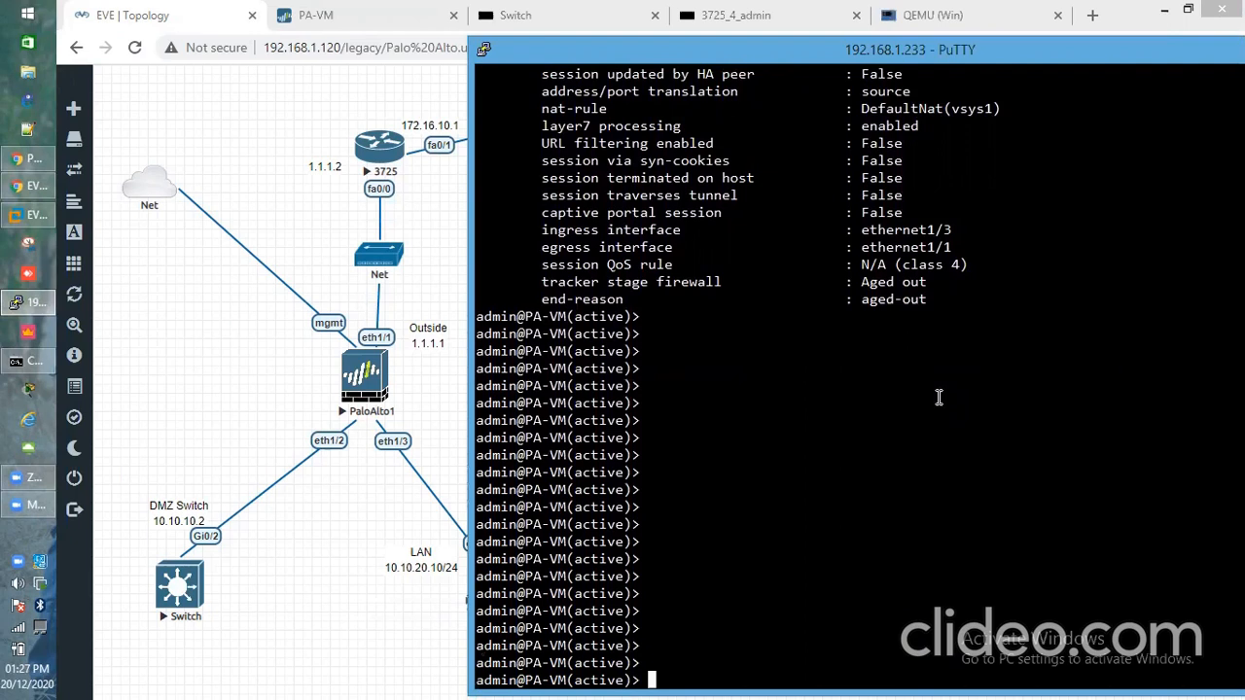
text(show session all)
key(Return)
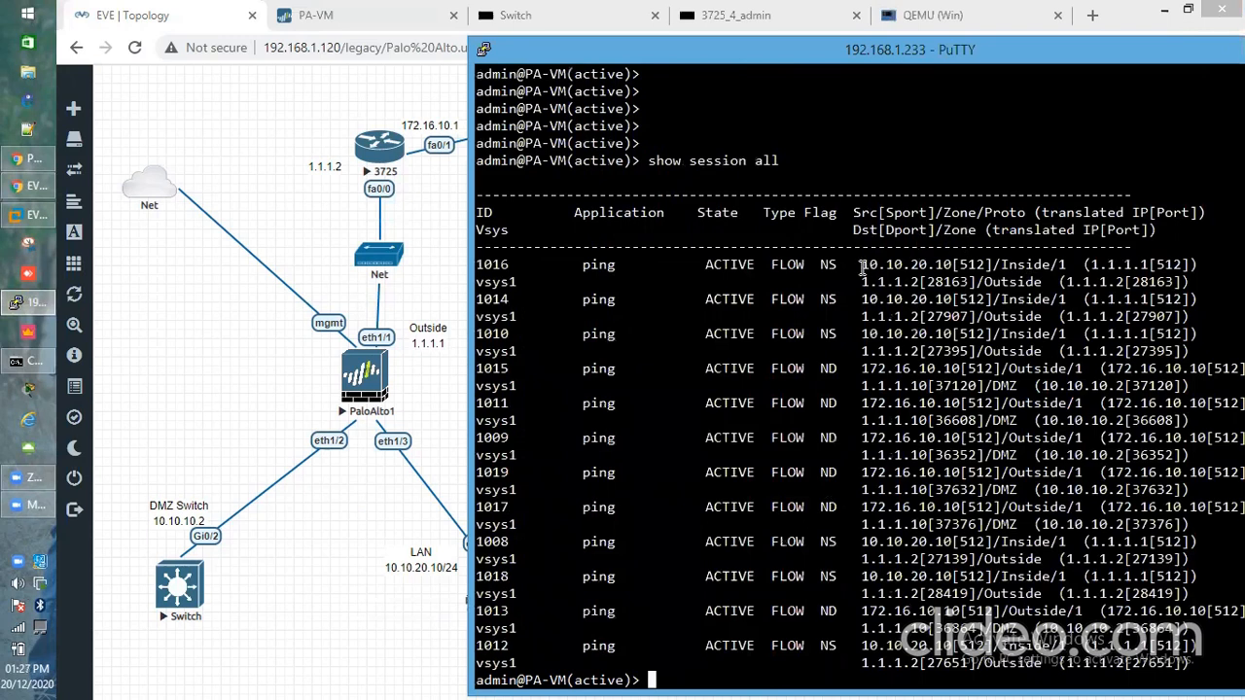
drag(506, 368, 478, 368)
click(491, 368)
Display the details of session 1015 with show session id 1015
click(594, 381)
key(Return)
text(s)
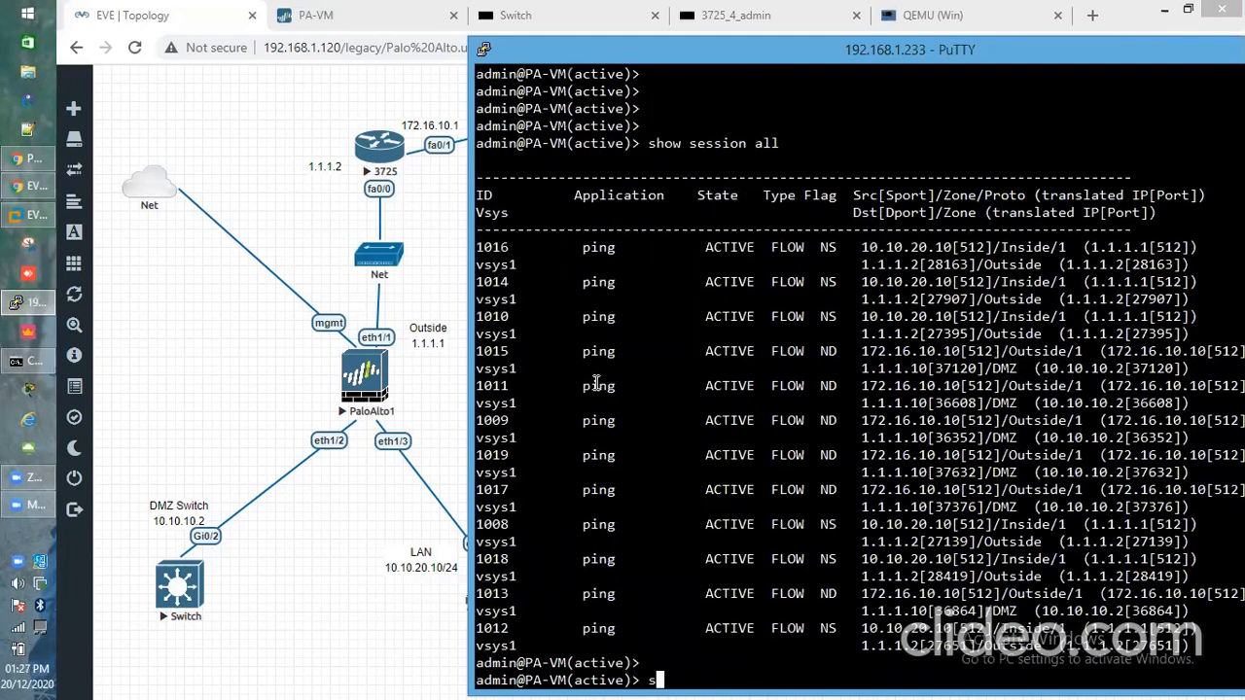
text(how session id)
right_click(762, 496)
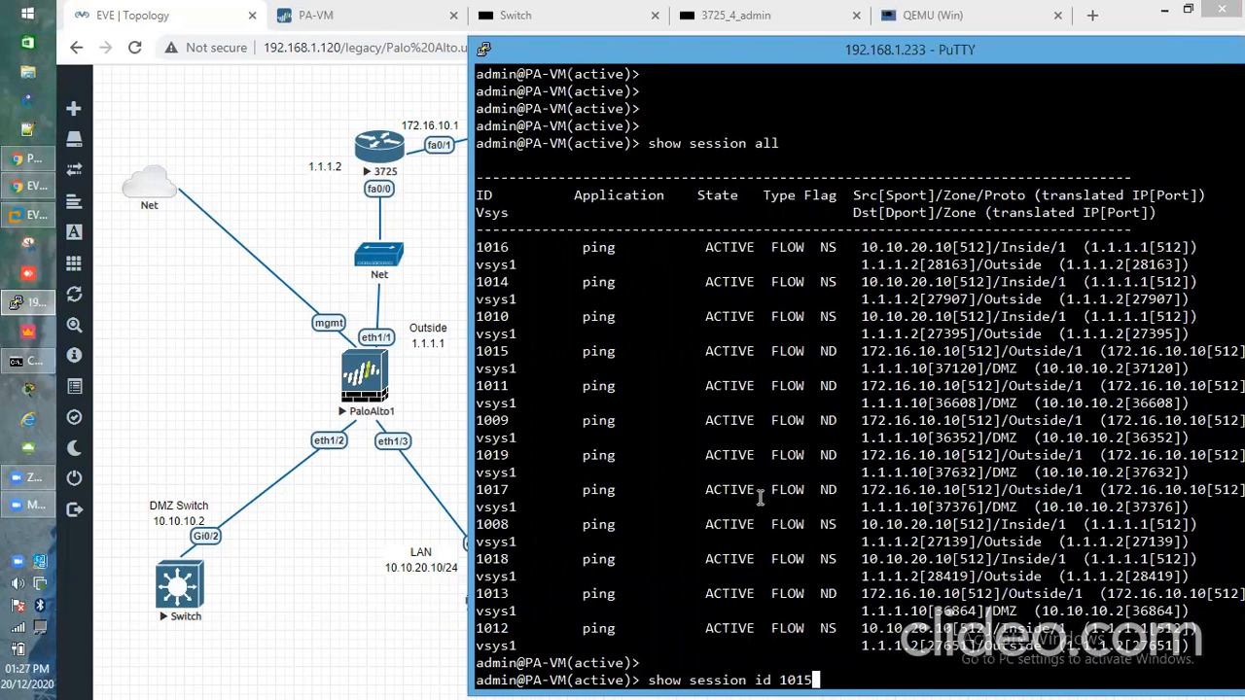
key(Return)
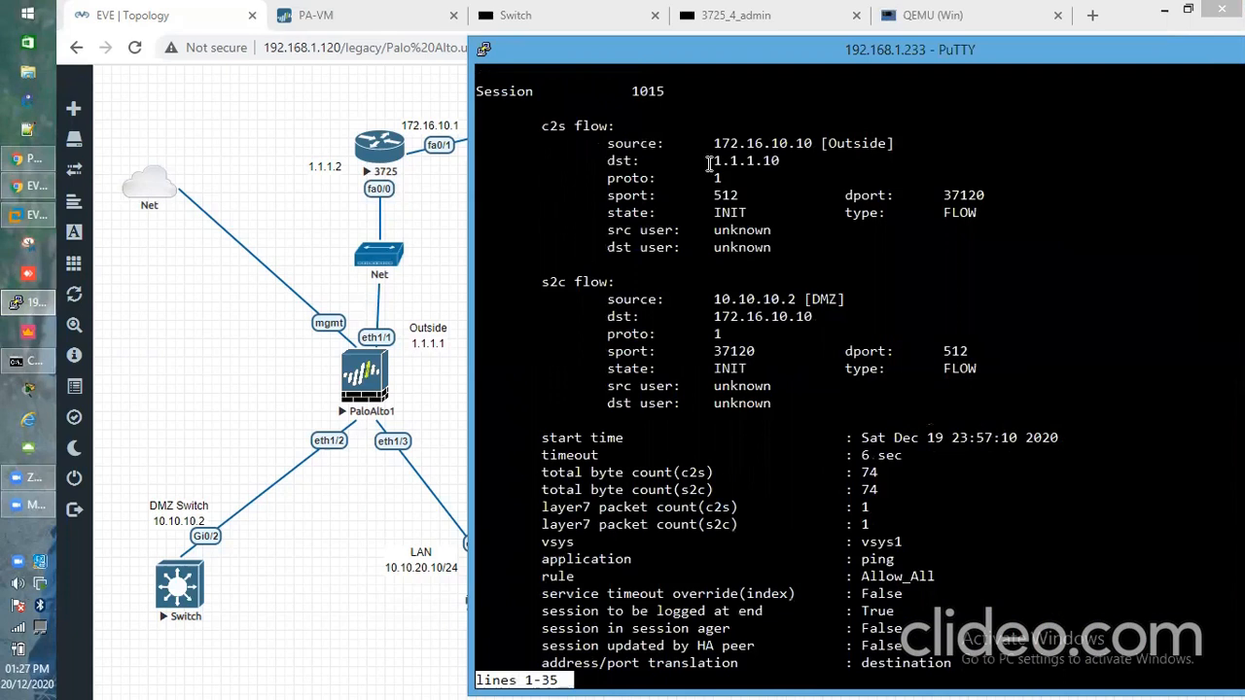
scroll(694, 246, up, 1)
scroll(759, 263, down, 1)
scroll(759, 262, up, 1)
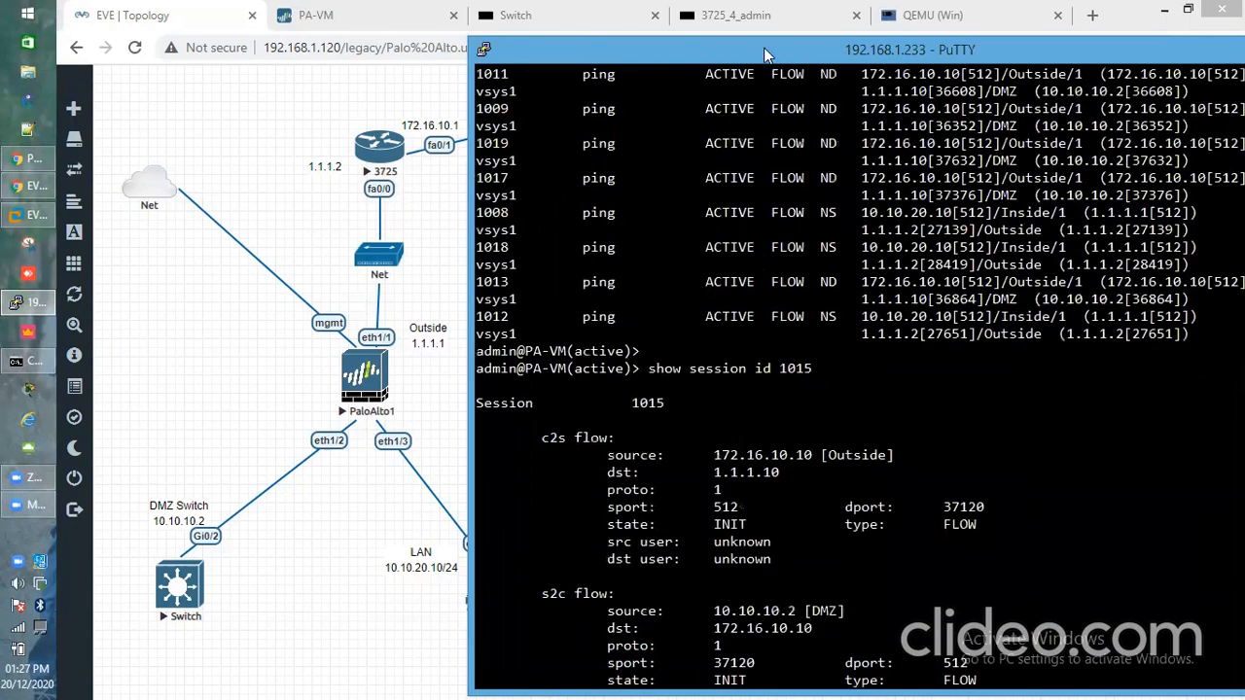
Highlight the client source 172.16.10.10, destination 1.1.1.10 and server source 10.10.10.2 [DMZ]
drag(773, 55, 730, 40)
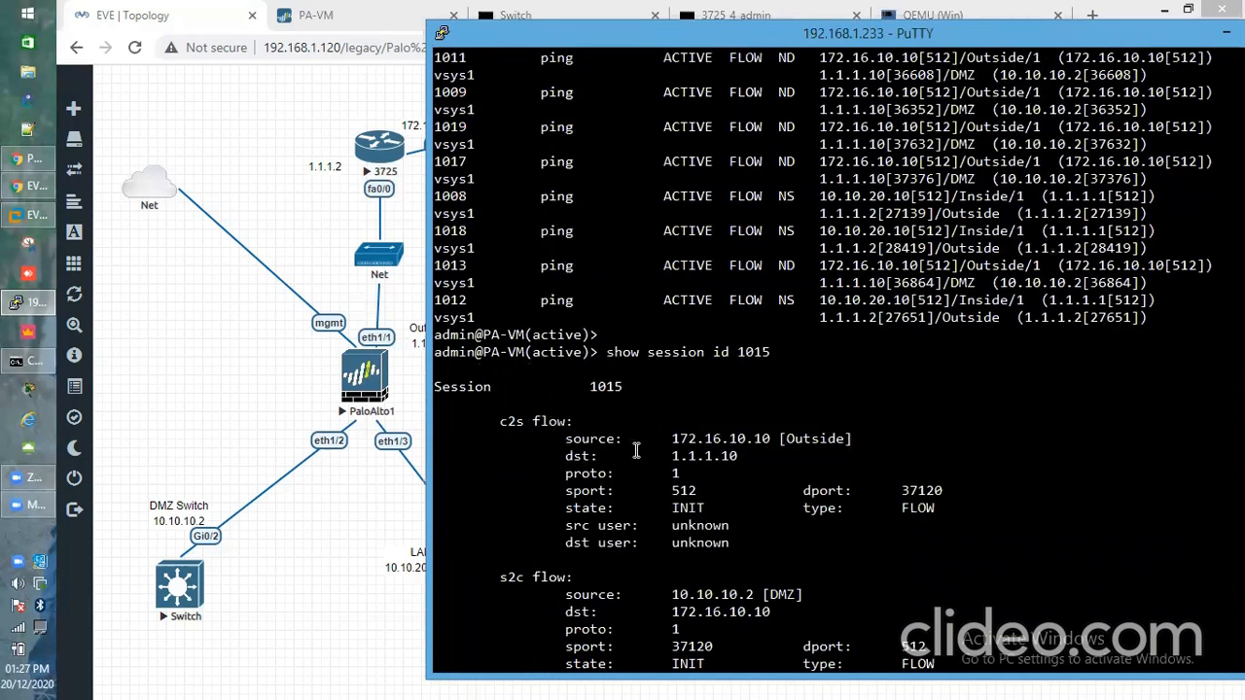
drag(562, 438, 875, 440)
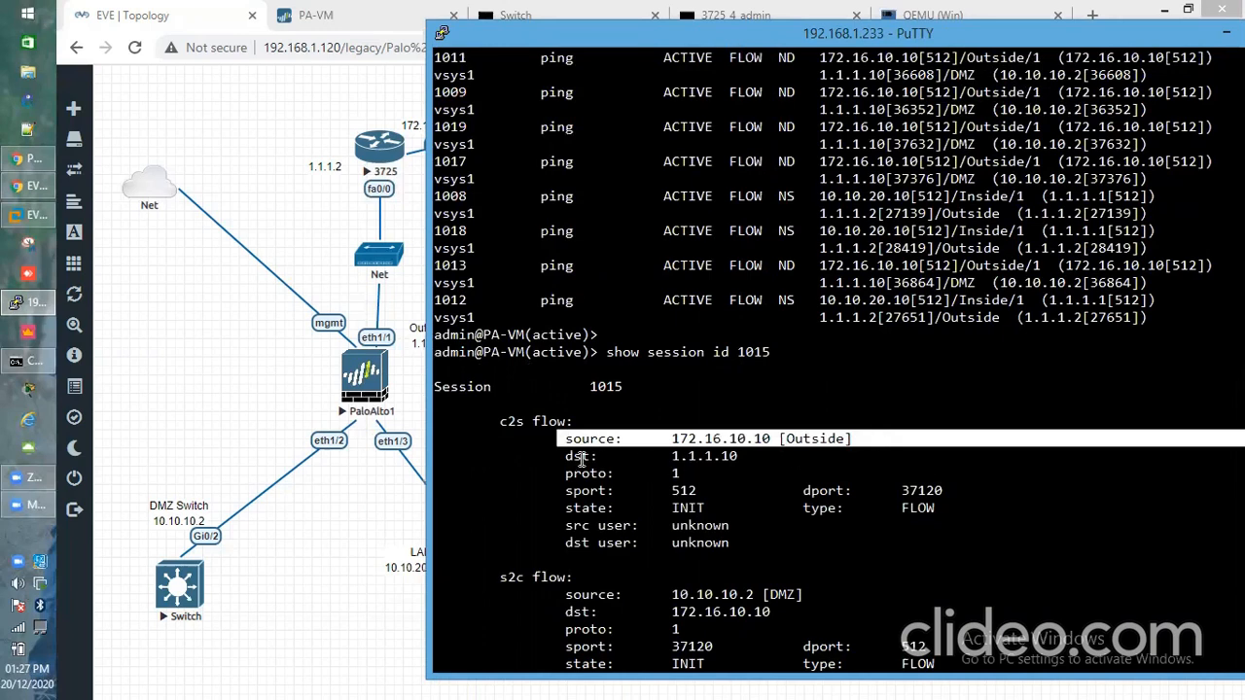
drag(672, 455, 753, 455)
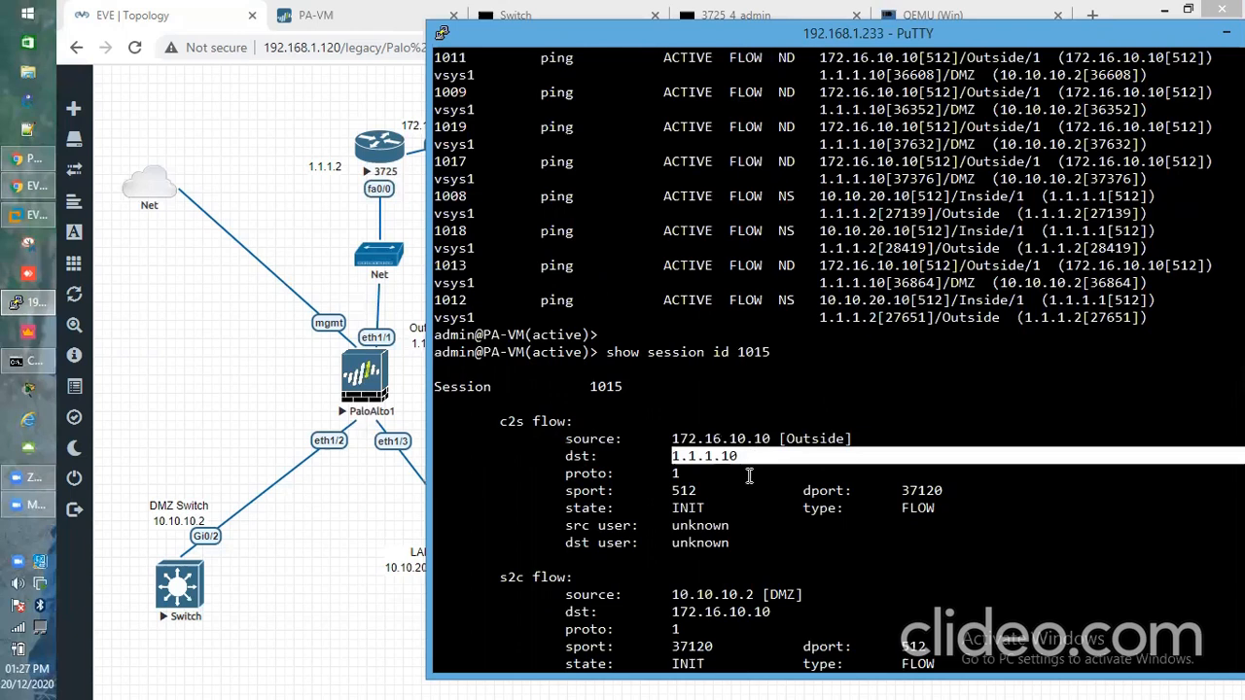
click(749, 474)
scroll(750, 475, down, 1)
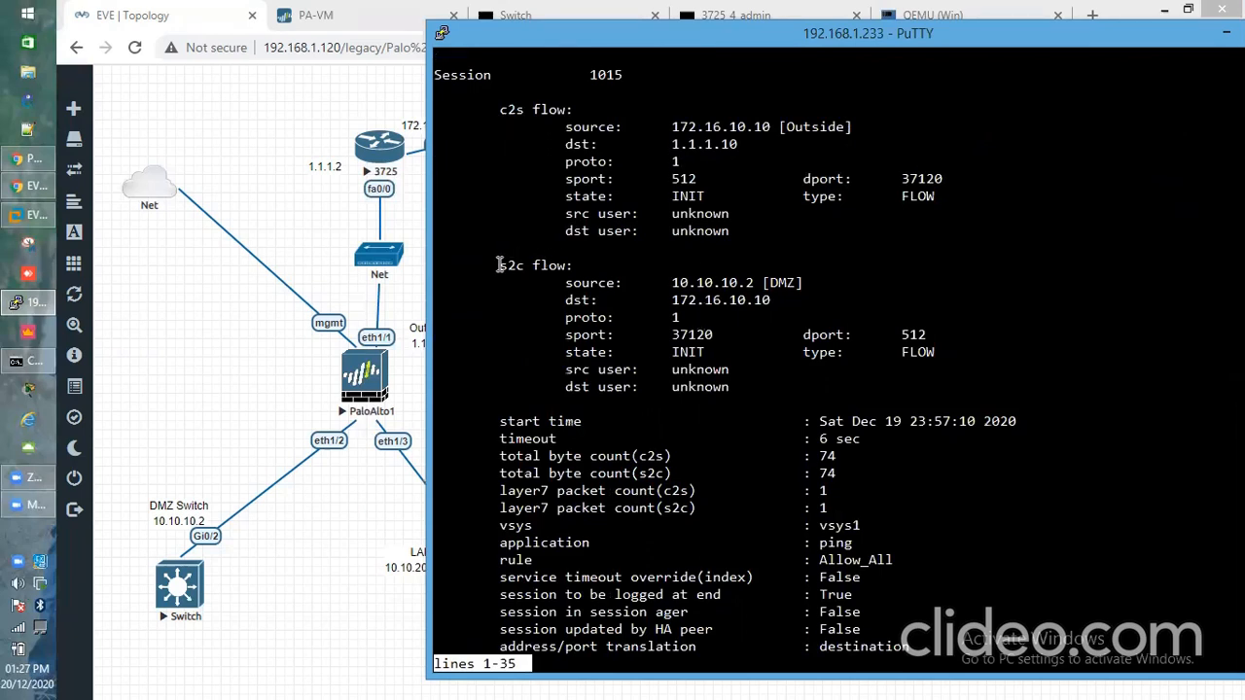
drag(667, 284, 807, 289)
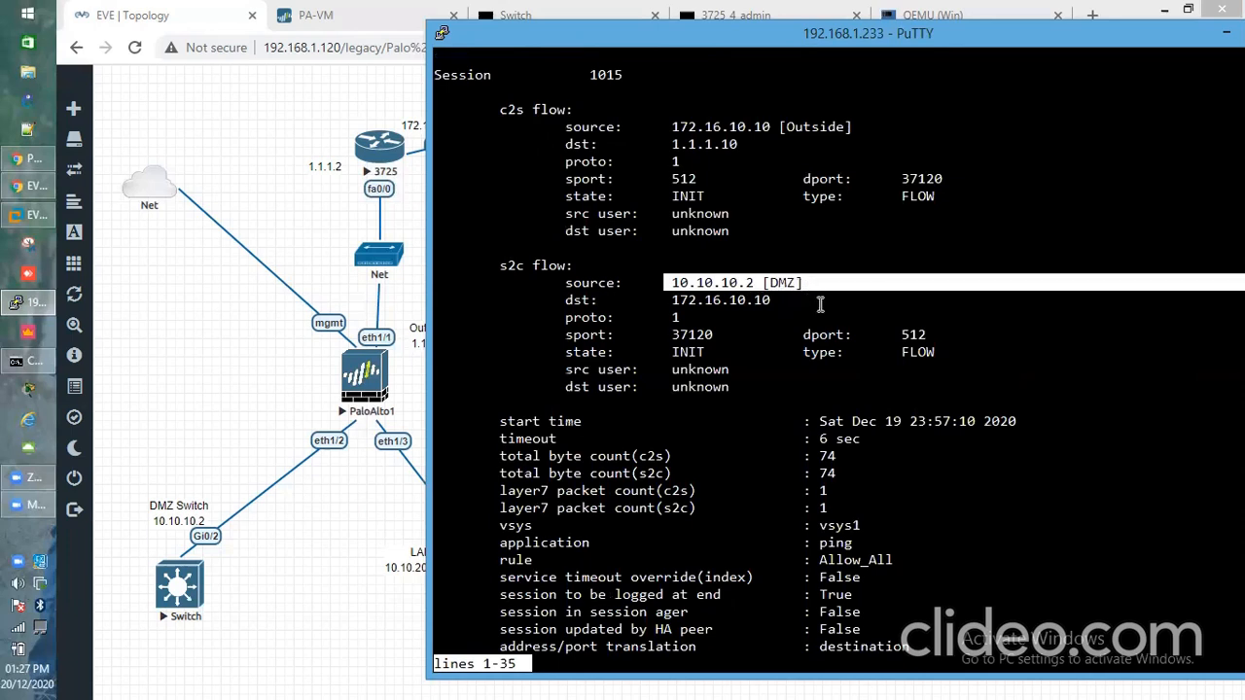
click(781, 311)
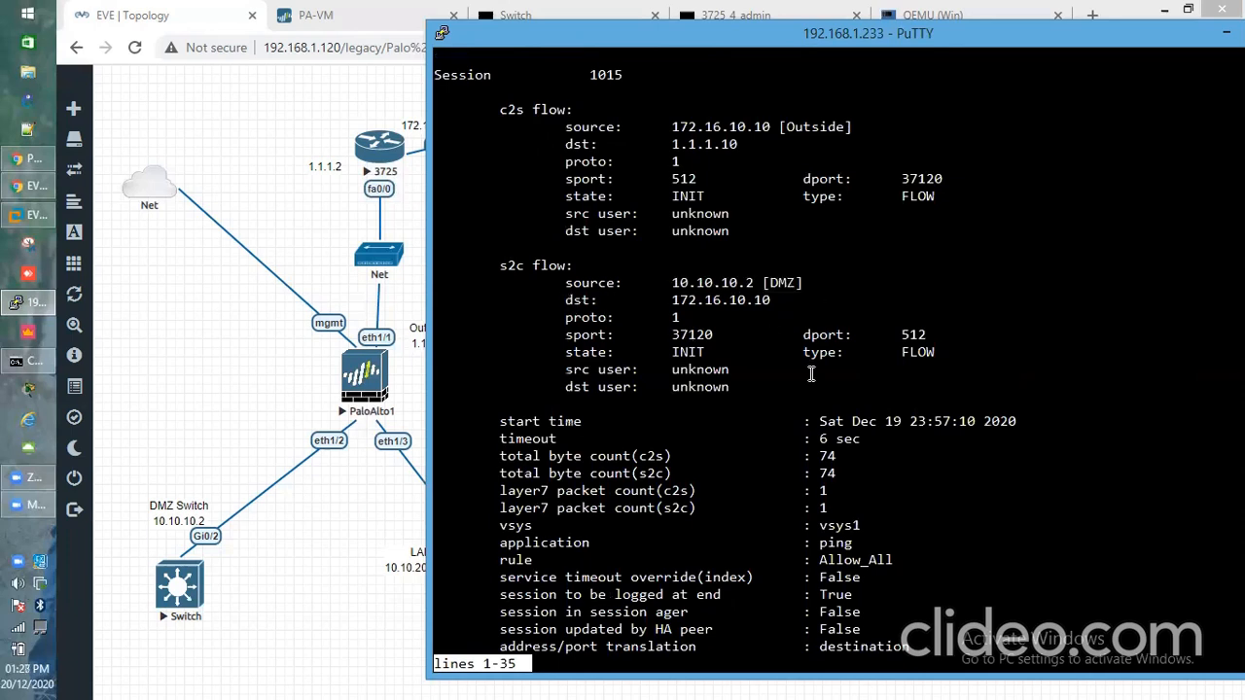
Highlight the destination translation and Destination_NAT rule lines, then open the DMZ switch console
key(space)
drag(494, 439, 934, 435)
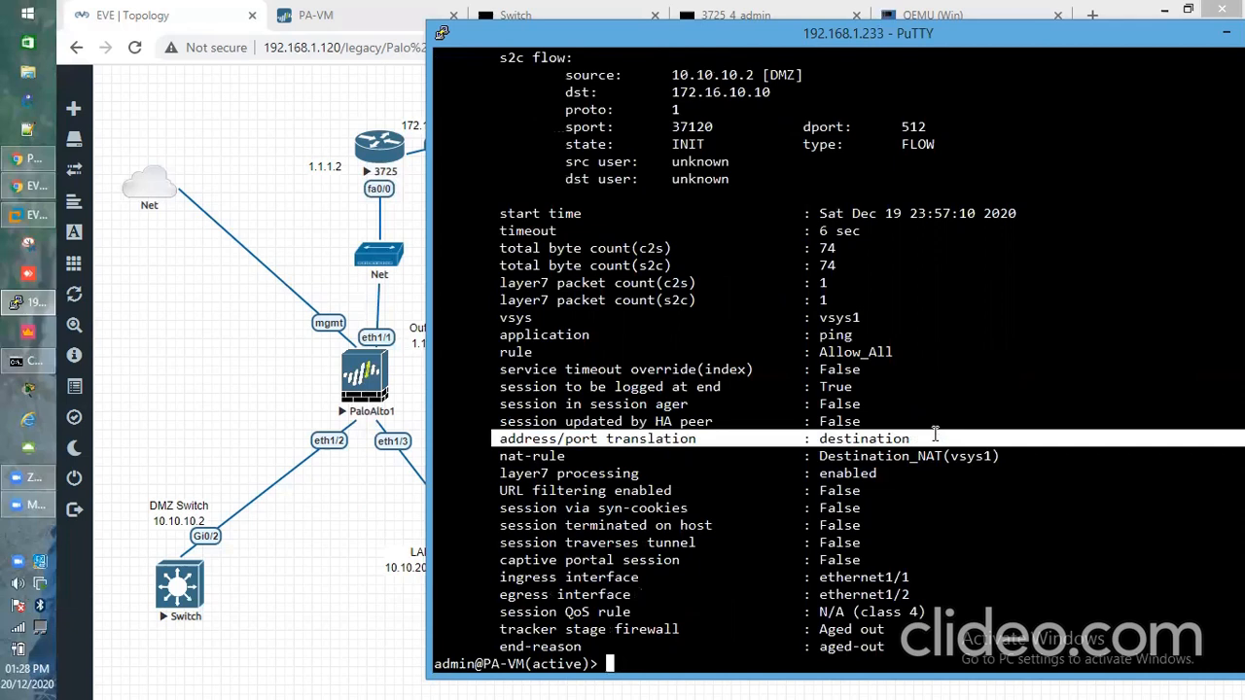
drag(494, 456, 1087, 457)
click(1017, 453)
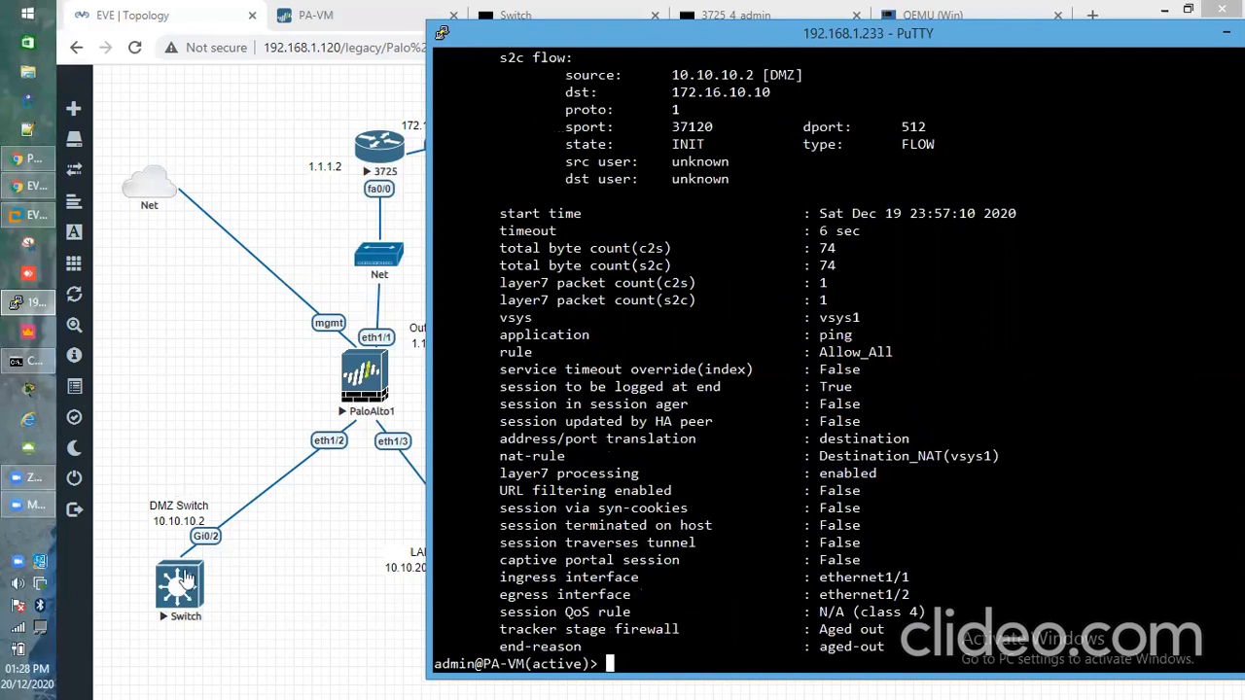
click(363, 21)
click(176, 597)
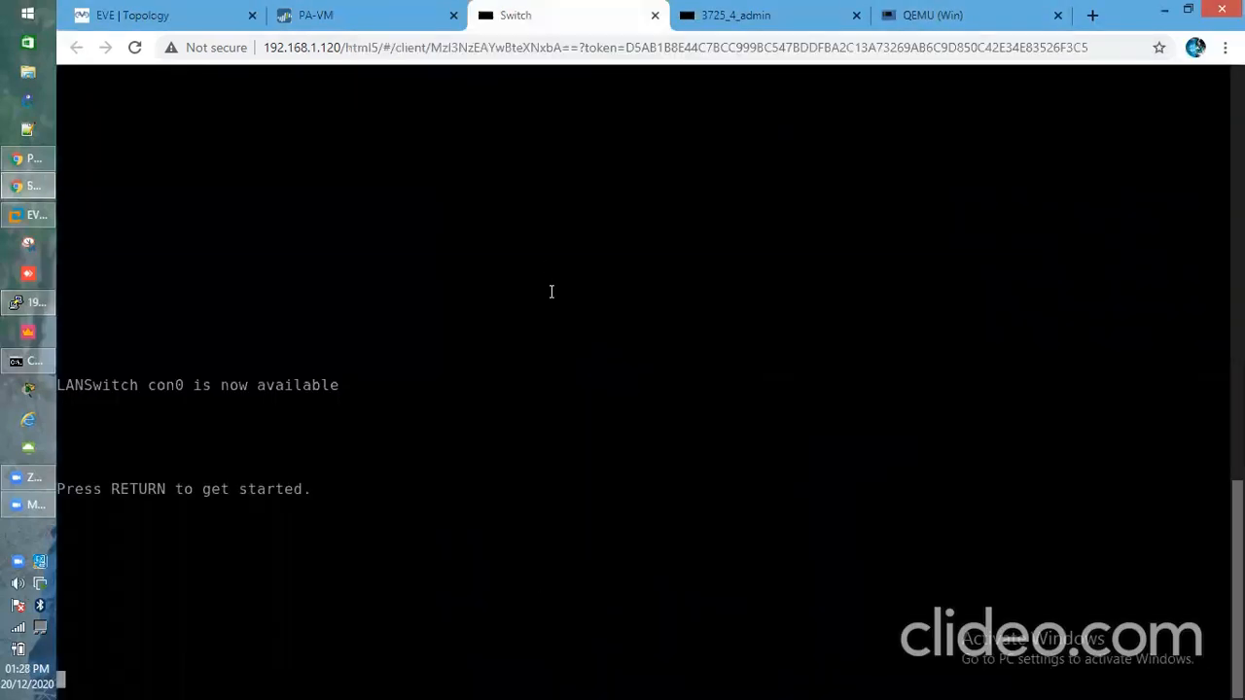
Enter privileged mode on LANSwitch with 'en', discarding an early ip http attempt
key(Return)
key(Return)
key(Return)
key(Return)
key(Return)
key(Return)
key(Return)
key(Return)
key(Return)
key(Return)
key(Return)
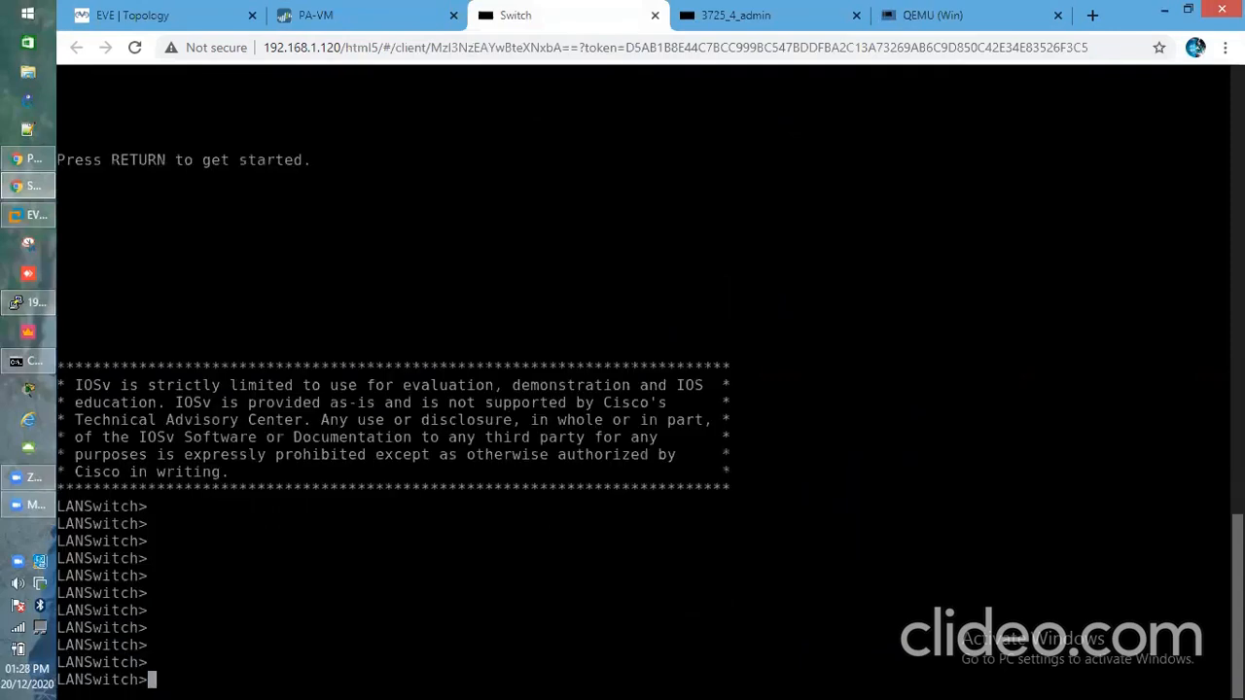
text(e)
text(n)
key(Return)
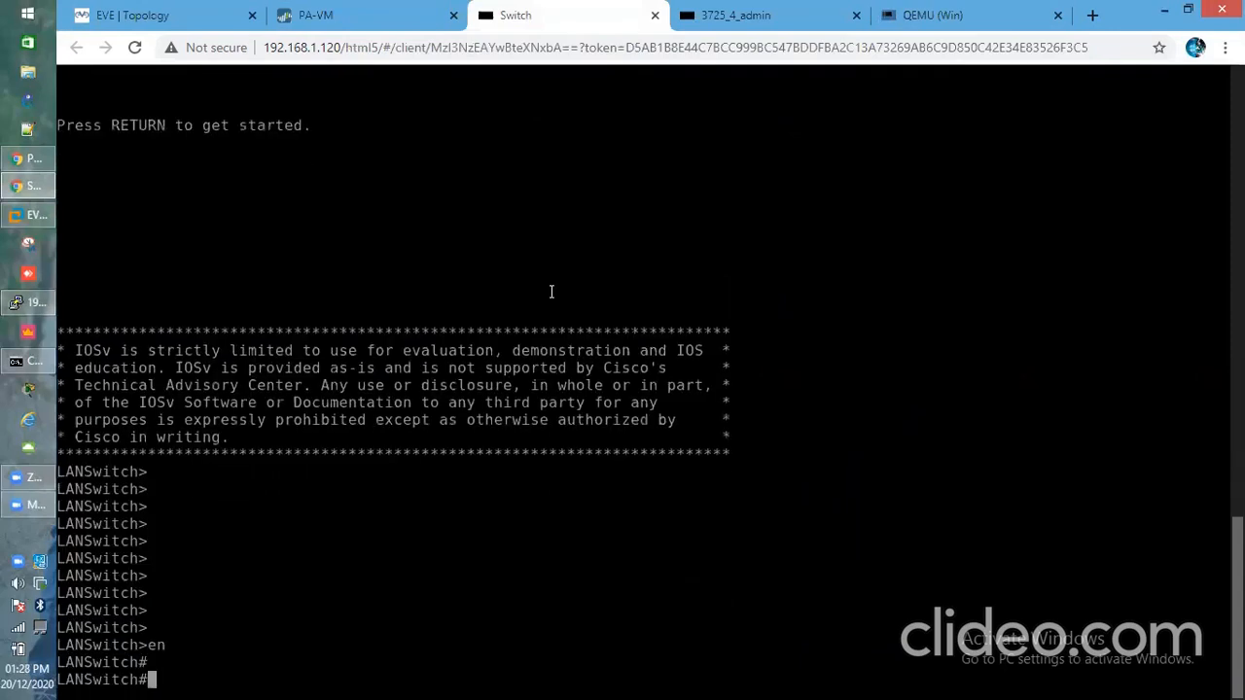
text(ip htt)
key(Tab)
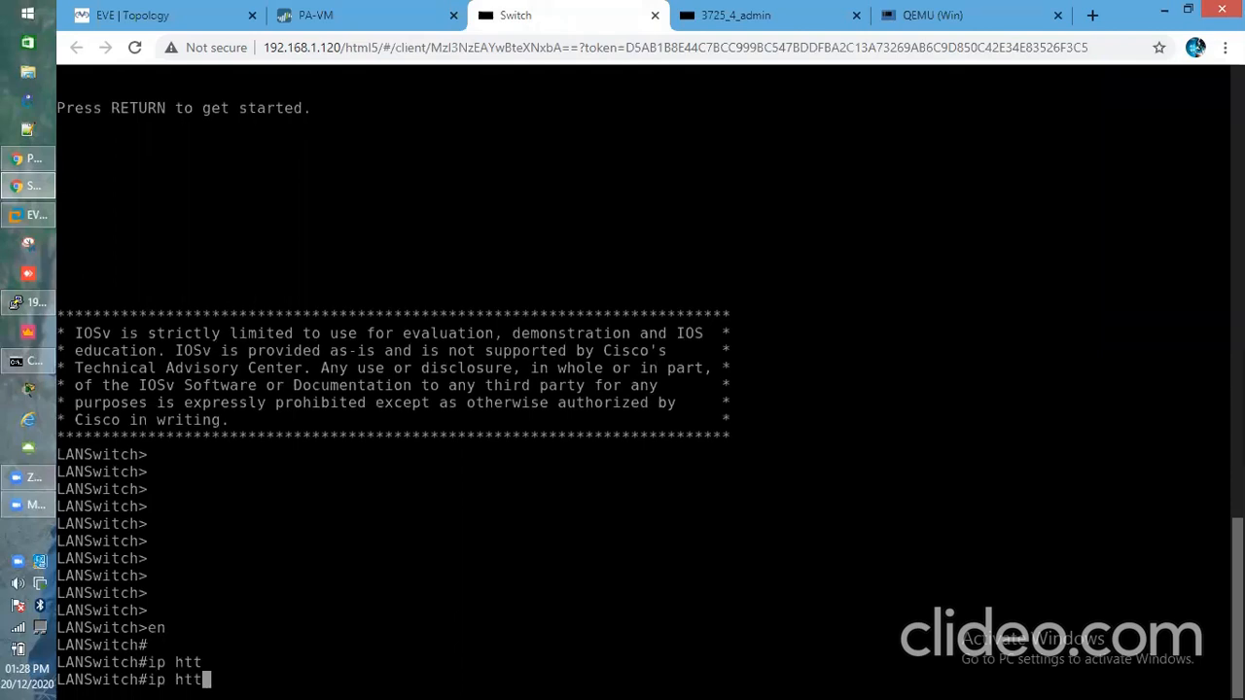
text(p)
key(Tab)
key(BackSpace)
key(BackSpace)
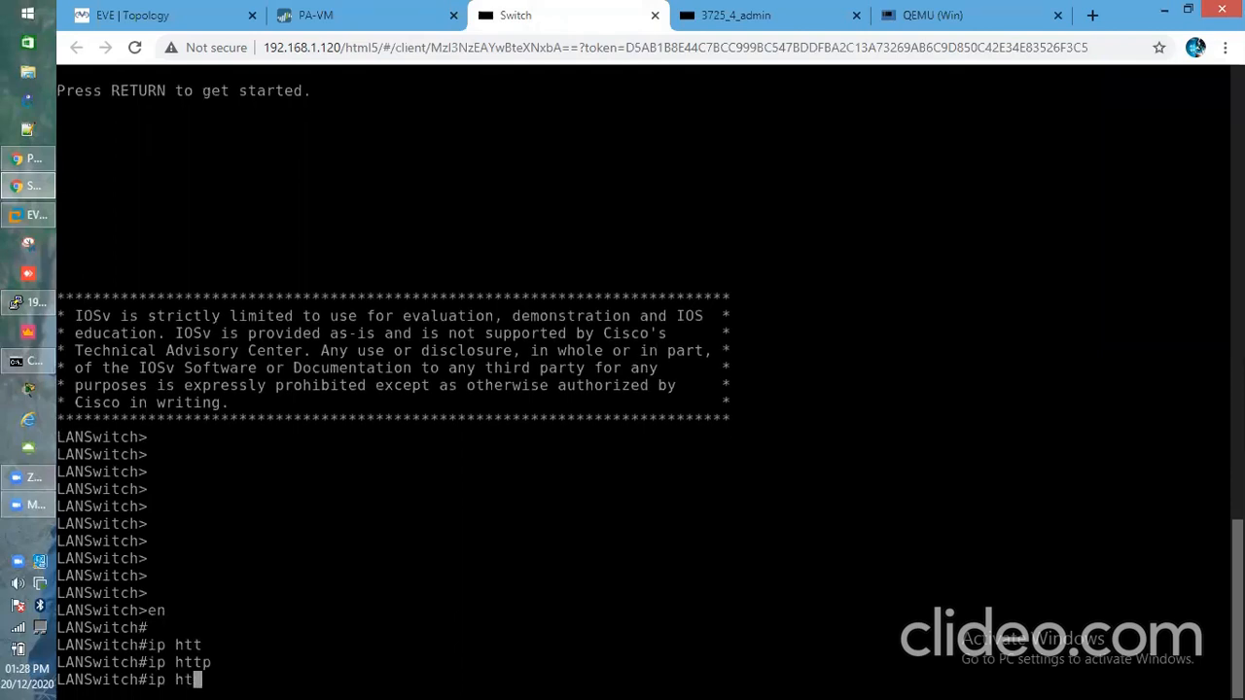
key(BackSpace)
key(BackSpace)
key(BackSpace)
key(BackSpace)
key(BackSpace)
Review the switch's running configuration with show run
text(show run)
key(Return)
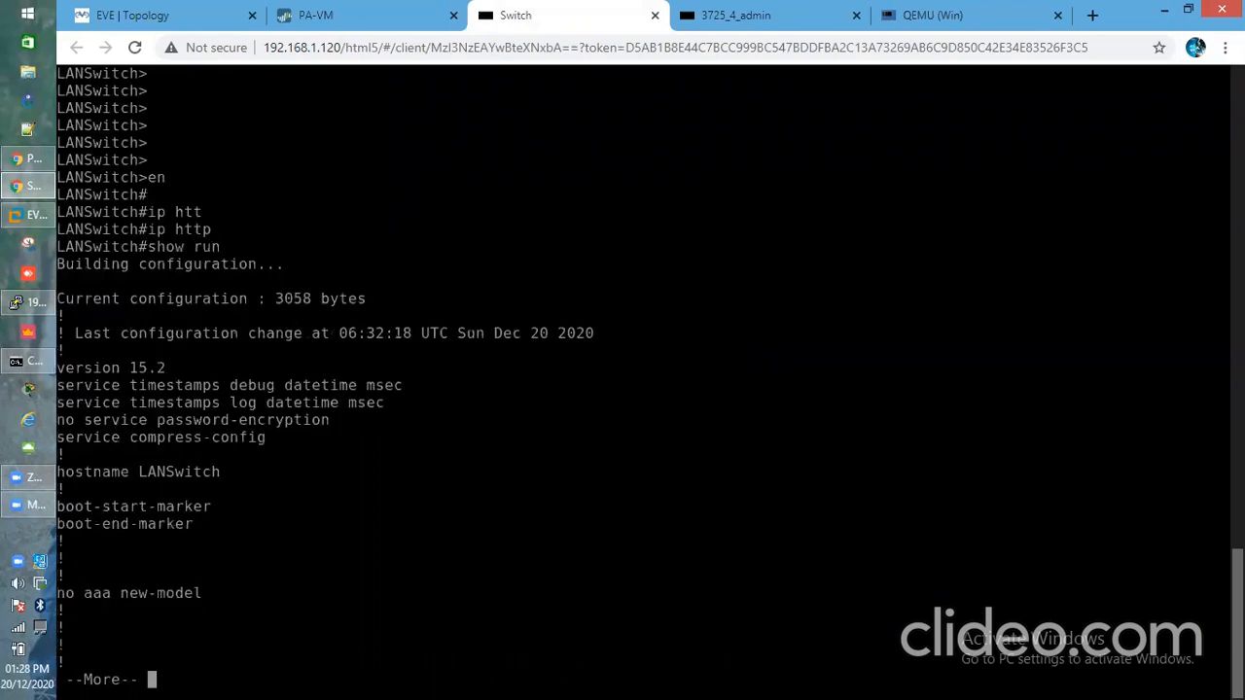
key(space)
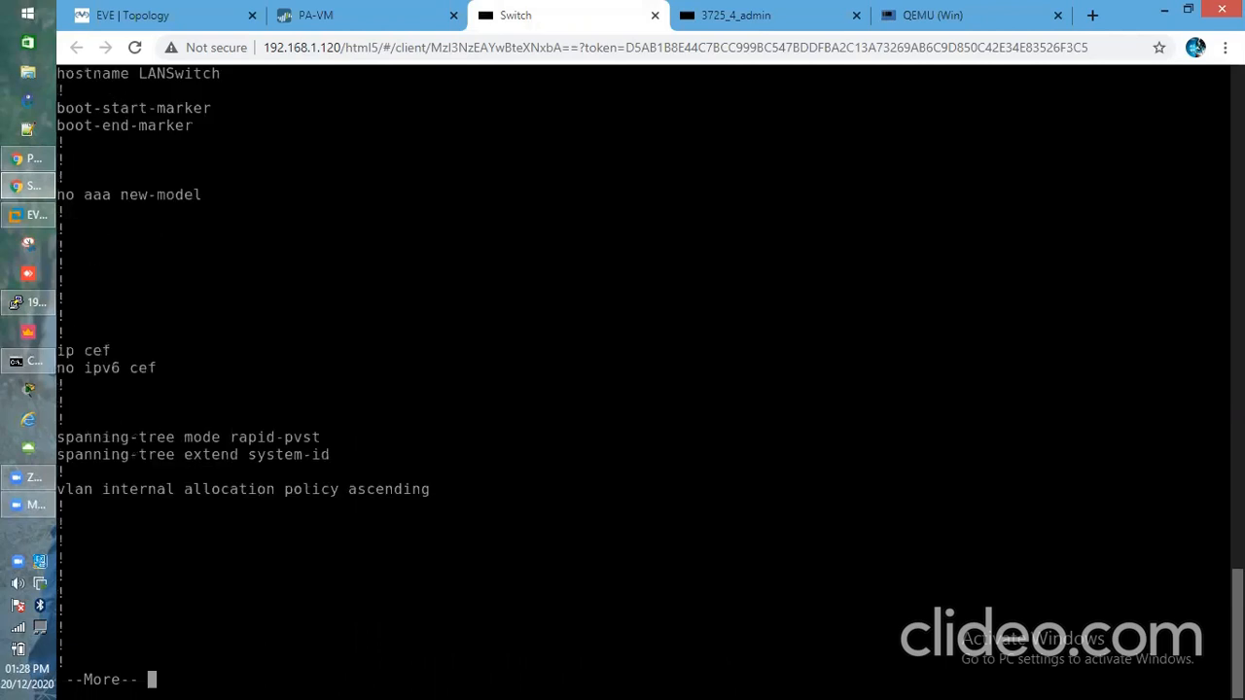
key(space)
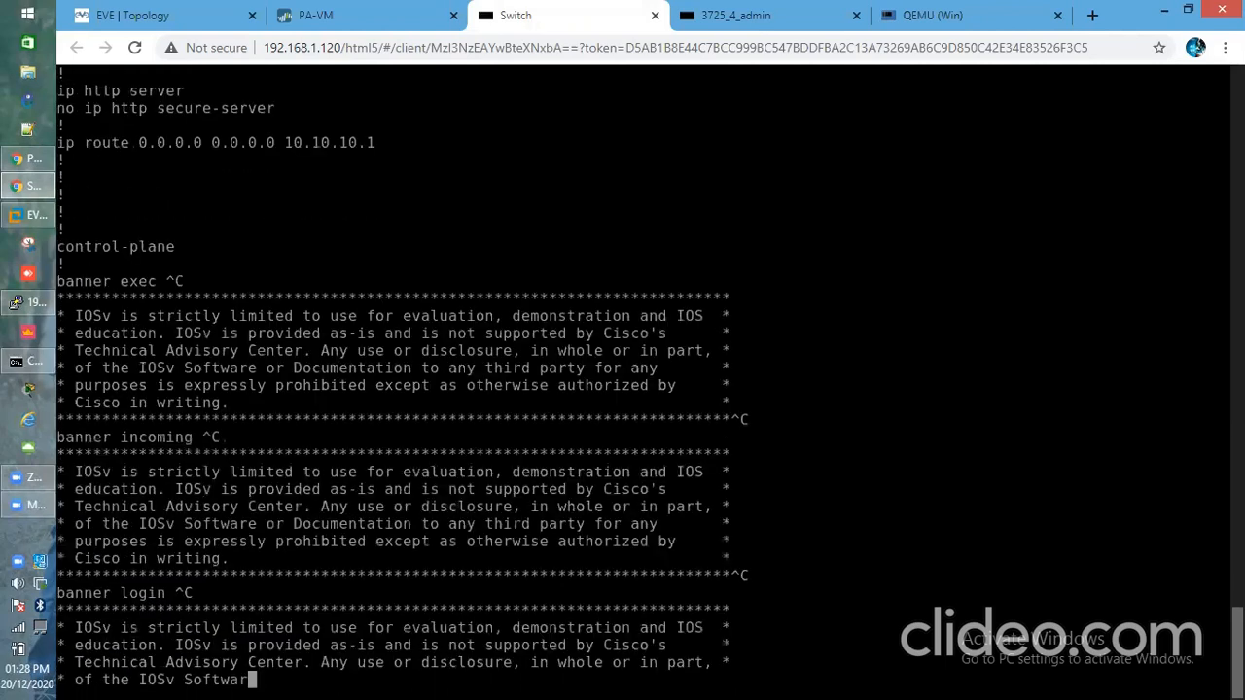
key(Return)
key(Return)
key(Return)
Enter global configuration mode and apply 'ip http server' to enable the web server
text(ch#c)
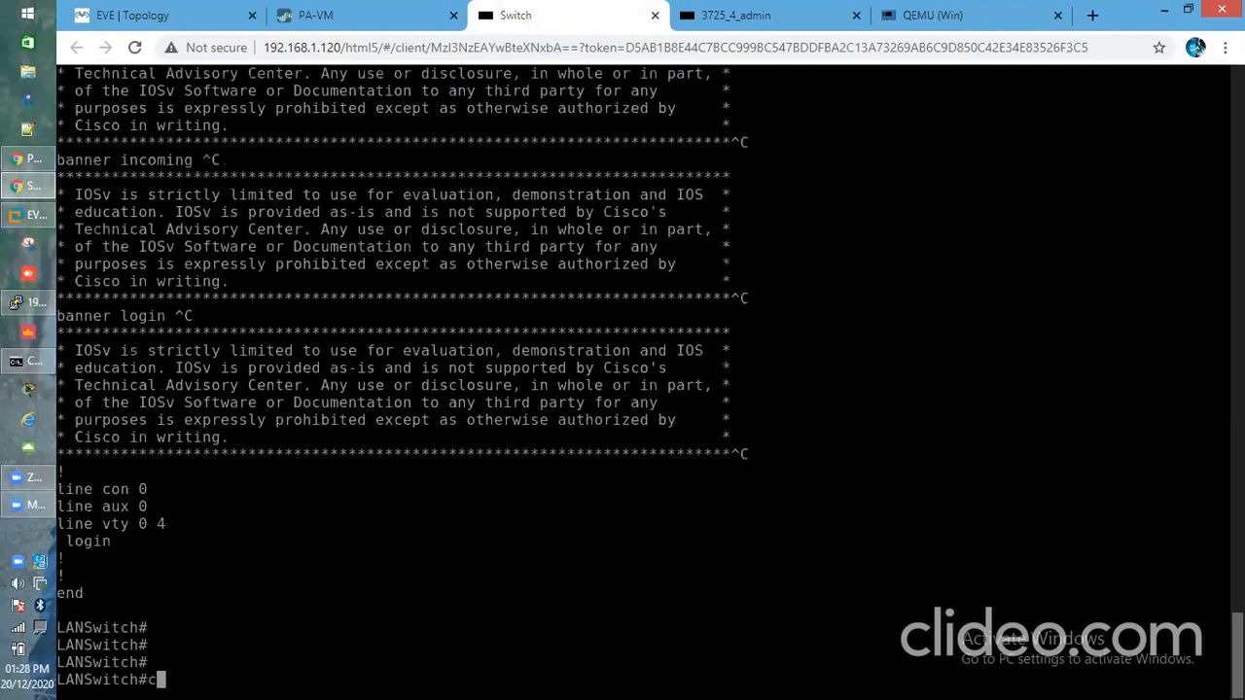
text(onf t)
key(Return)
key(Return)
key(Return)
text(ip )
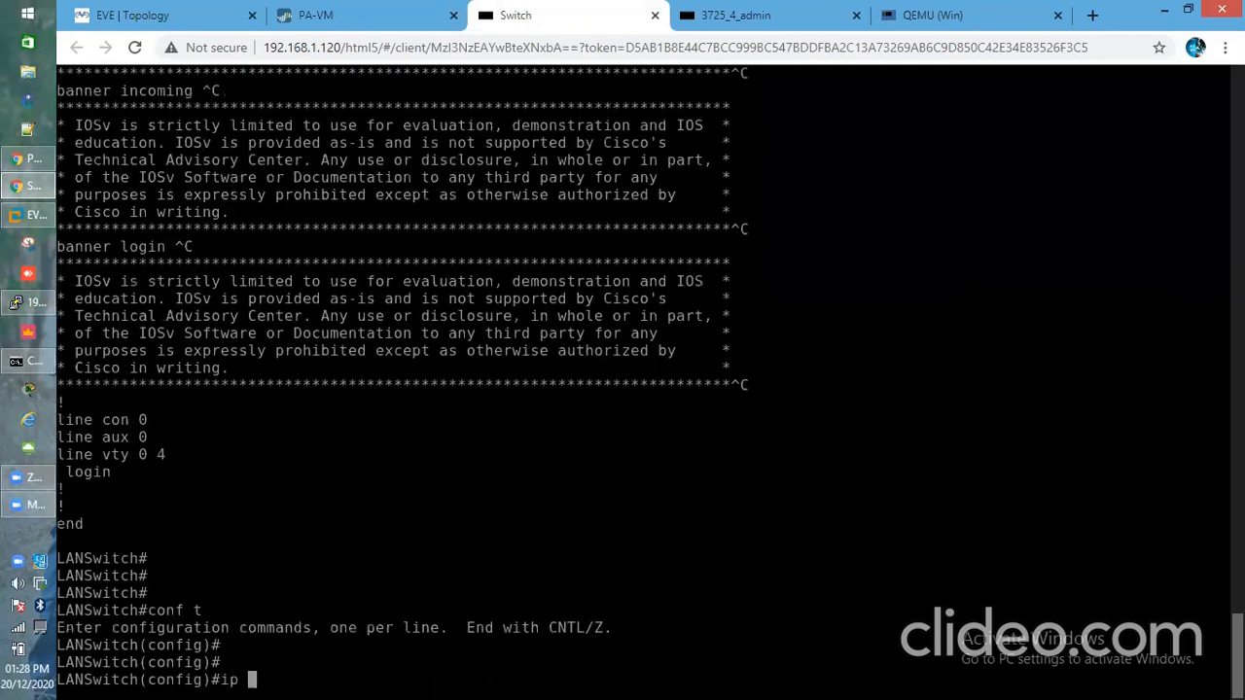
text(htt)
key(Tab)
text(s)
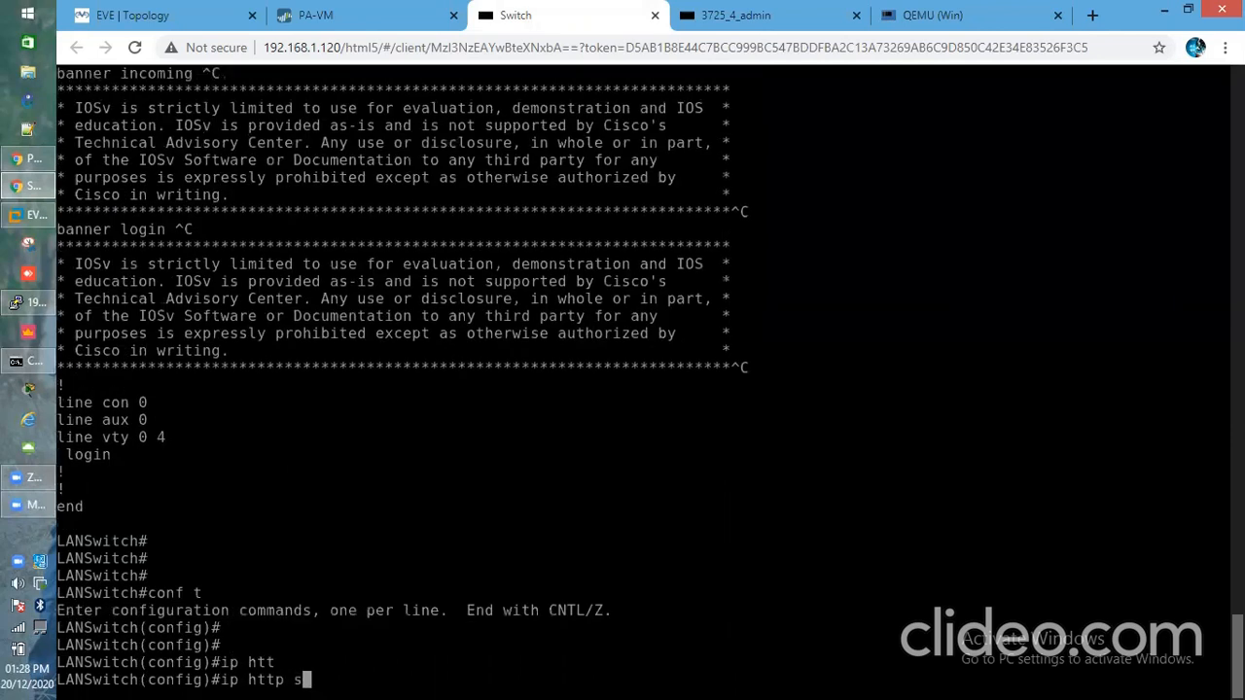
text(e)
key(Tab)
text(r)
key(Tab)
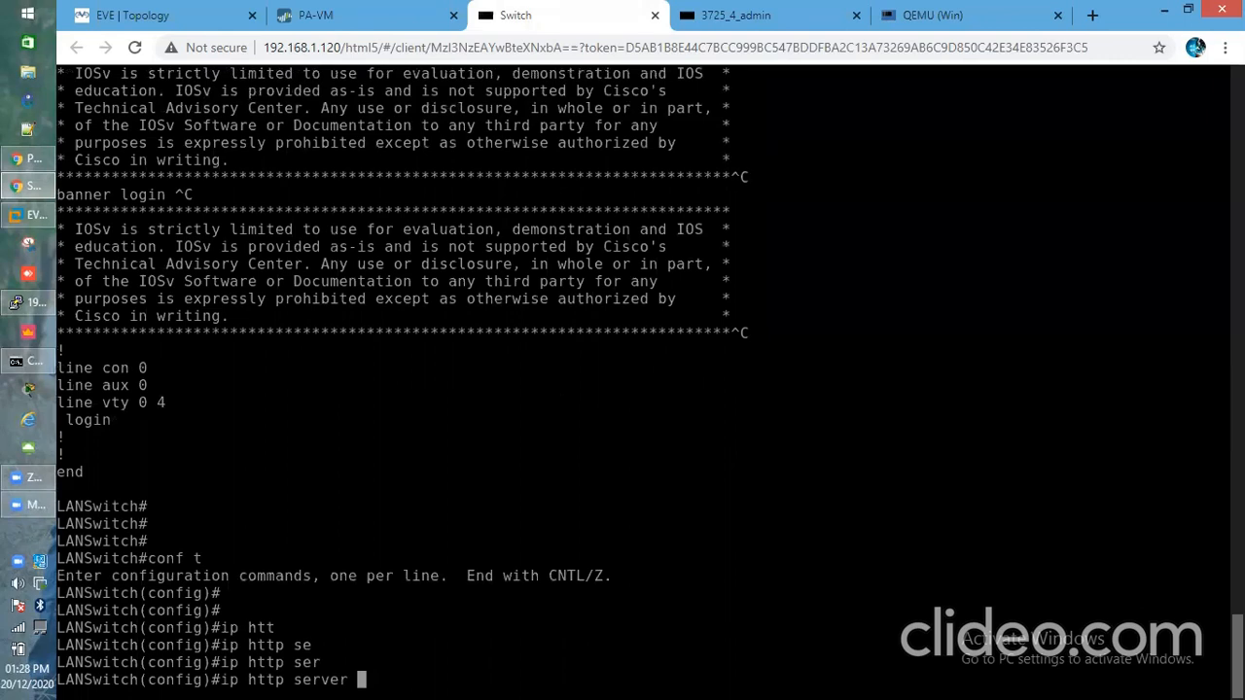
key(Return)
key(Return)
key(Return)
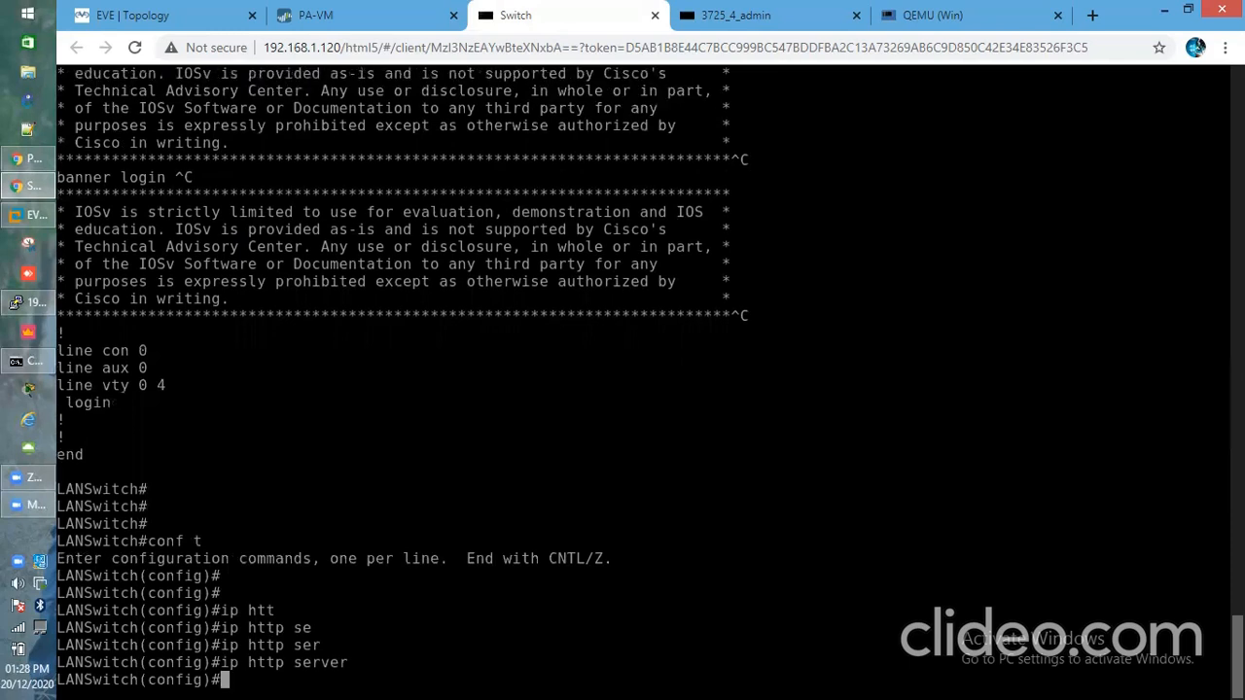
click(132, 21)
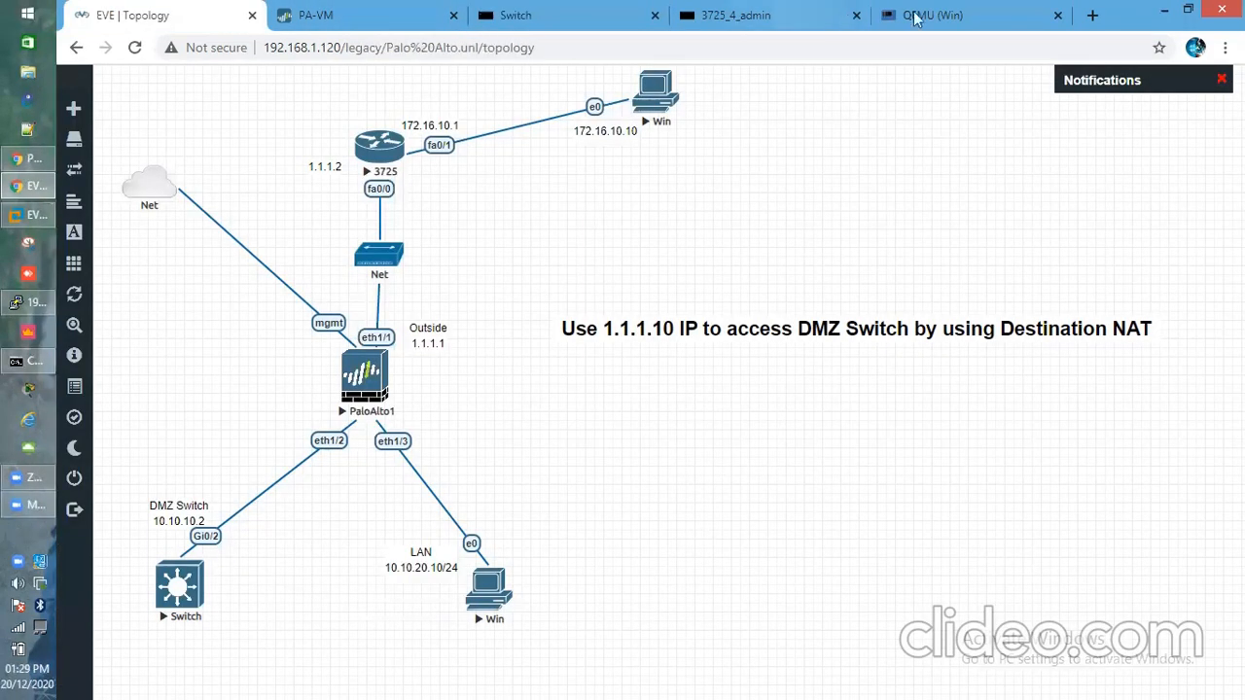
click(929, 15)
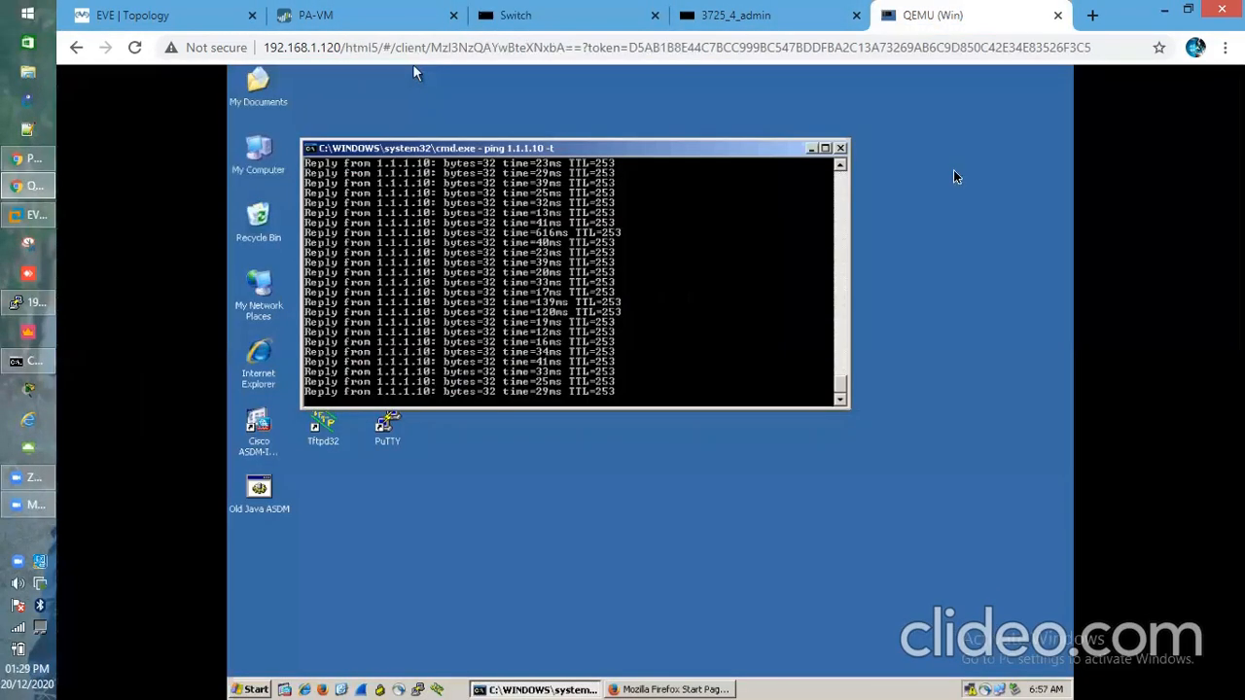
click(641, 689)
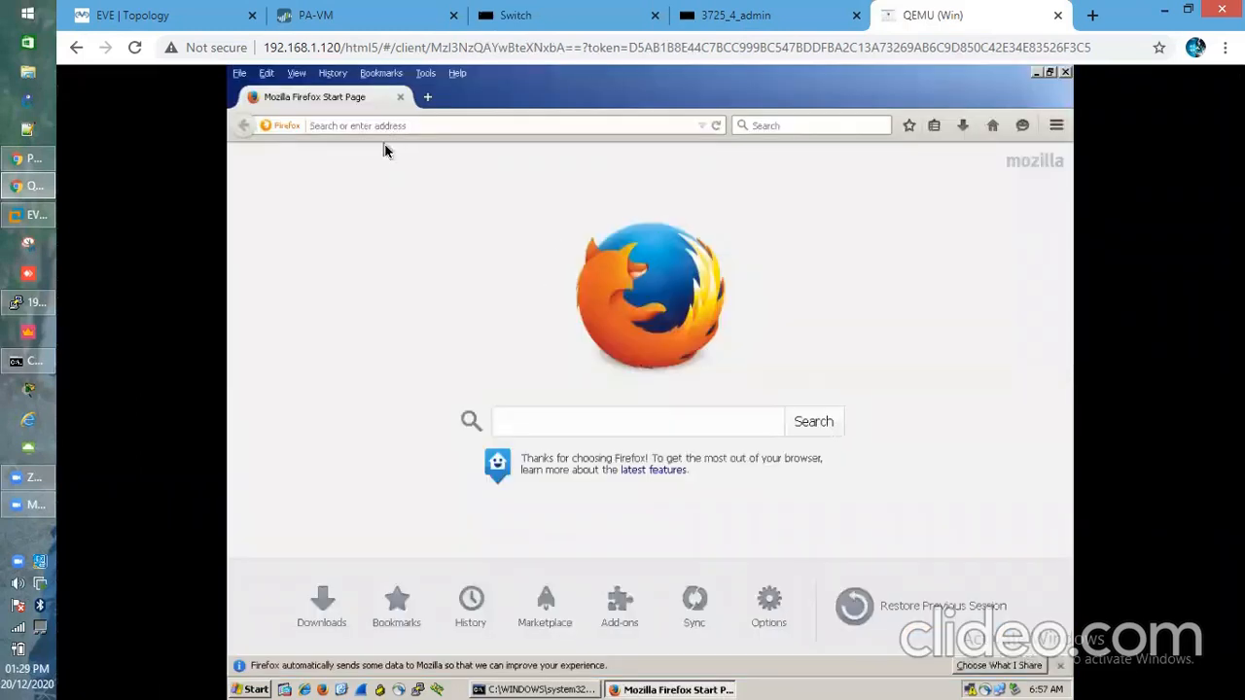
text(http)
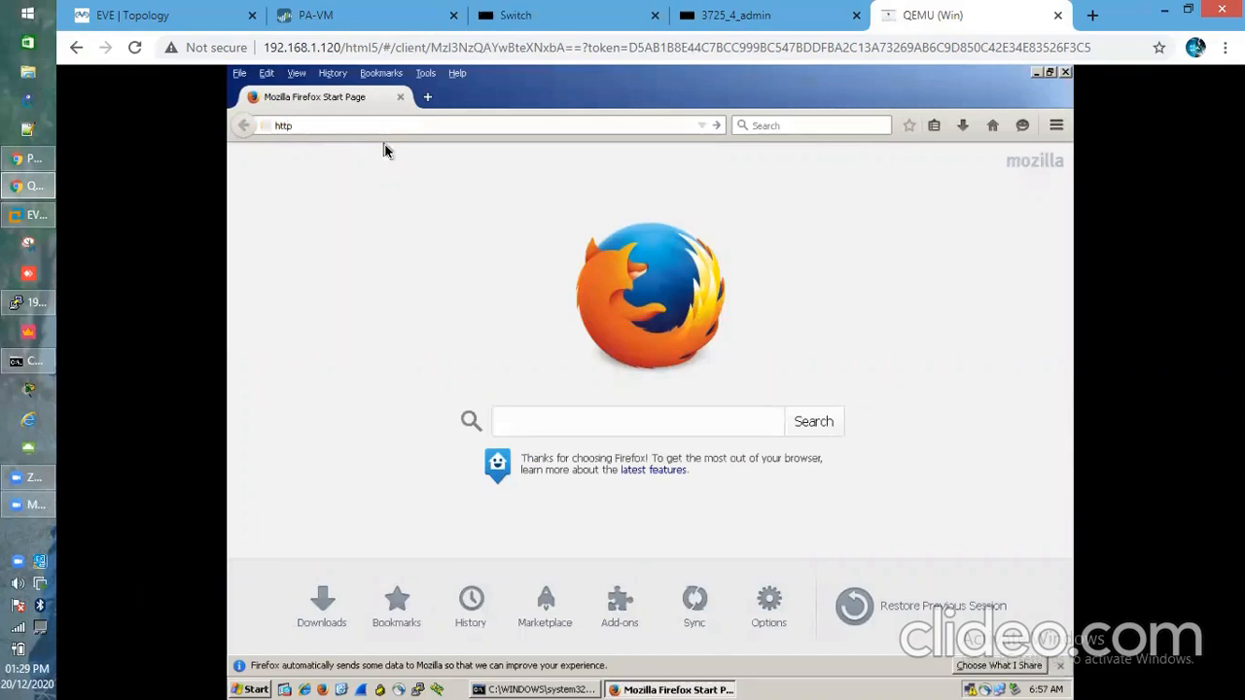
text(://1.1.1.10)
key(Return)
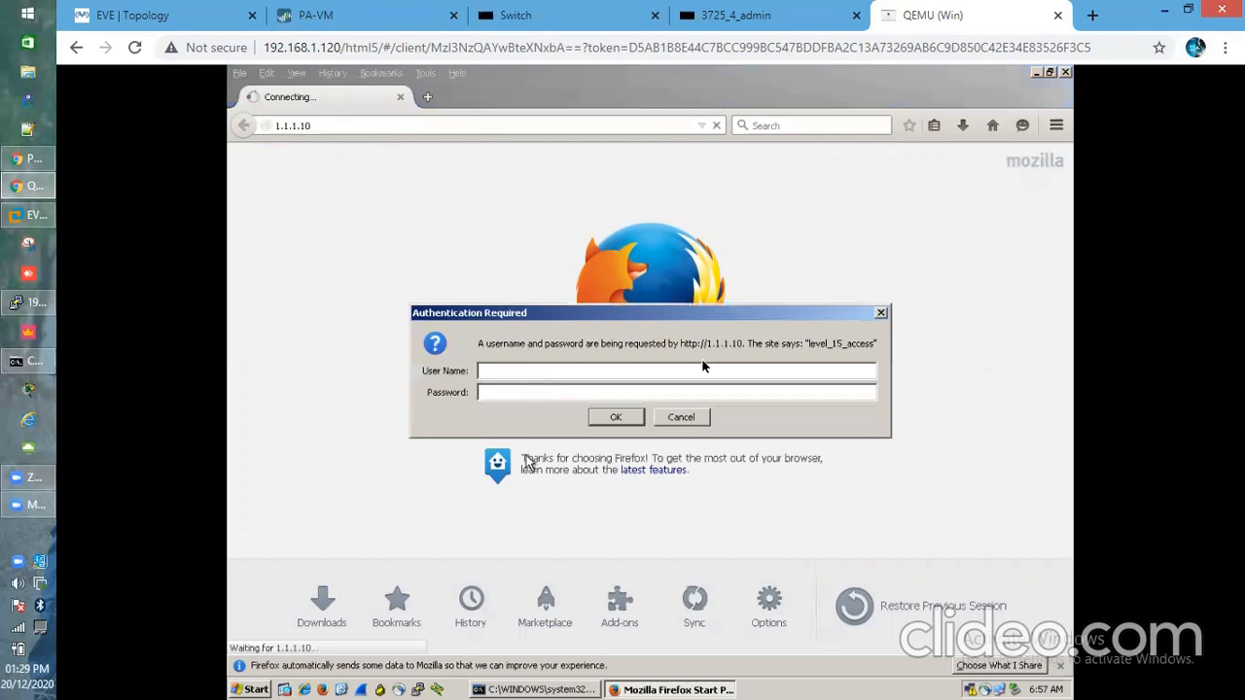
Log in at the Authentication Required prompt with user name admin and the password
click(624, 376)
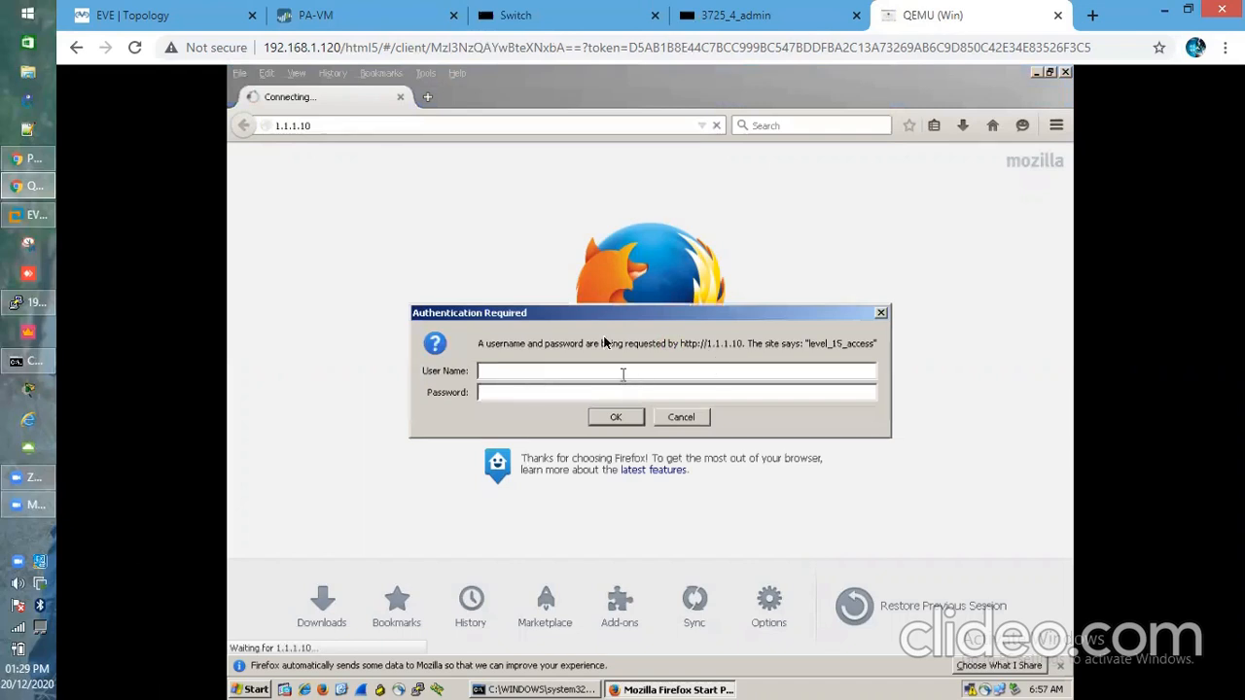
text(admin)
key(Tab)
text(cis)
key(Return)
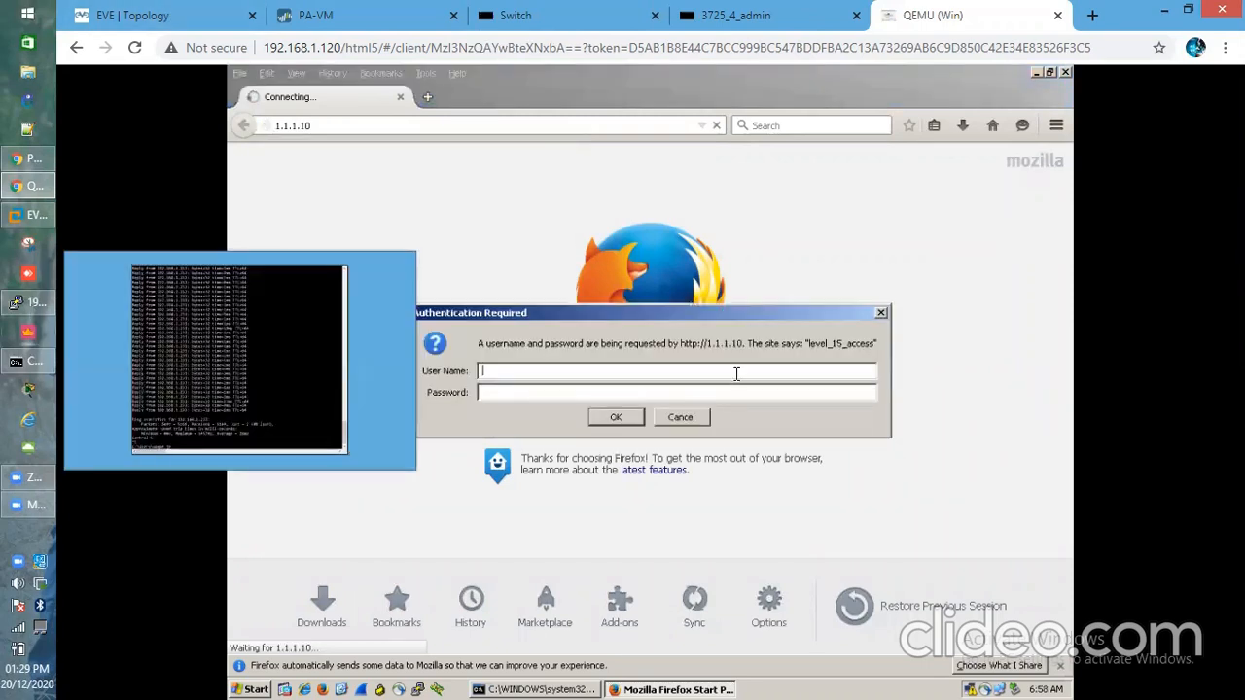
click(36, 302)
List all sessions, then display the full details of session 20
key(Return)
key(Return)
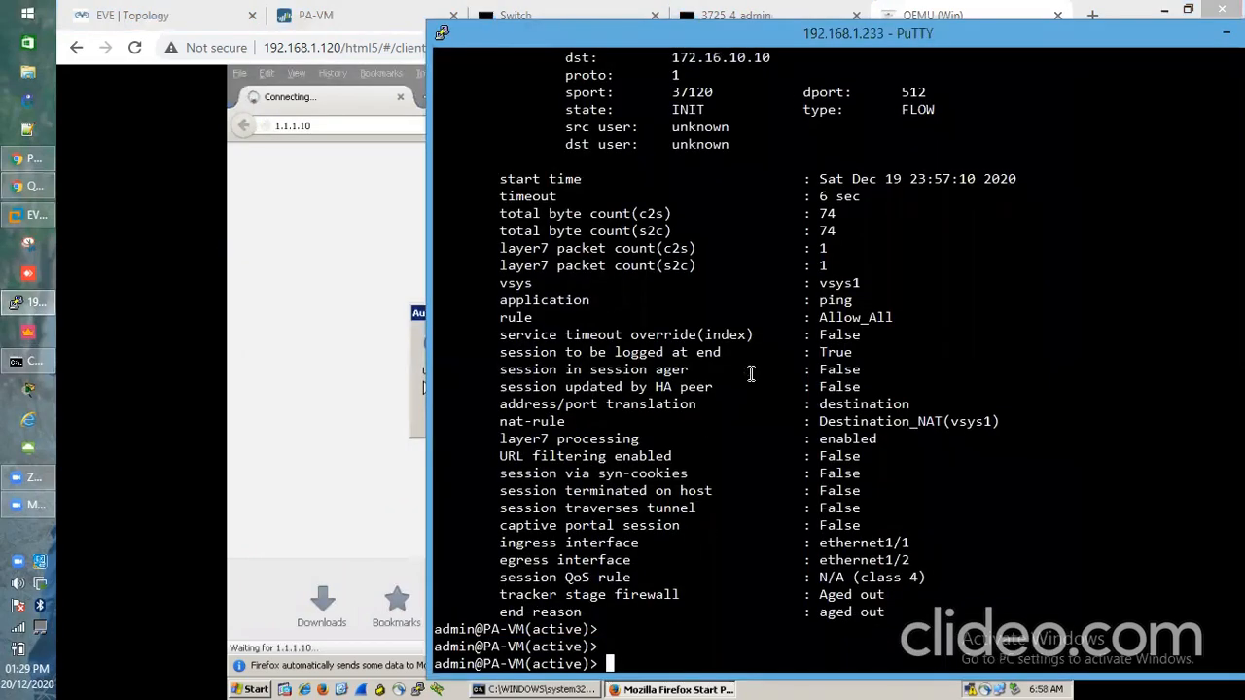
text(show session all)
key(Return)
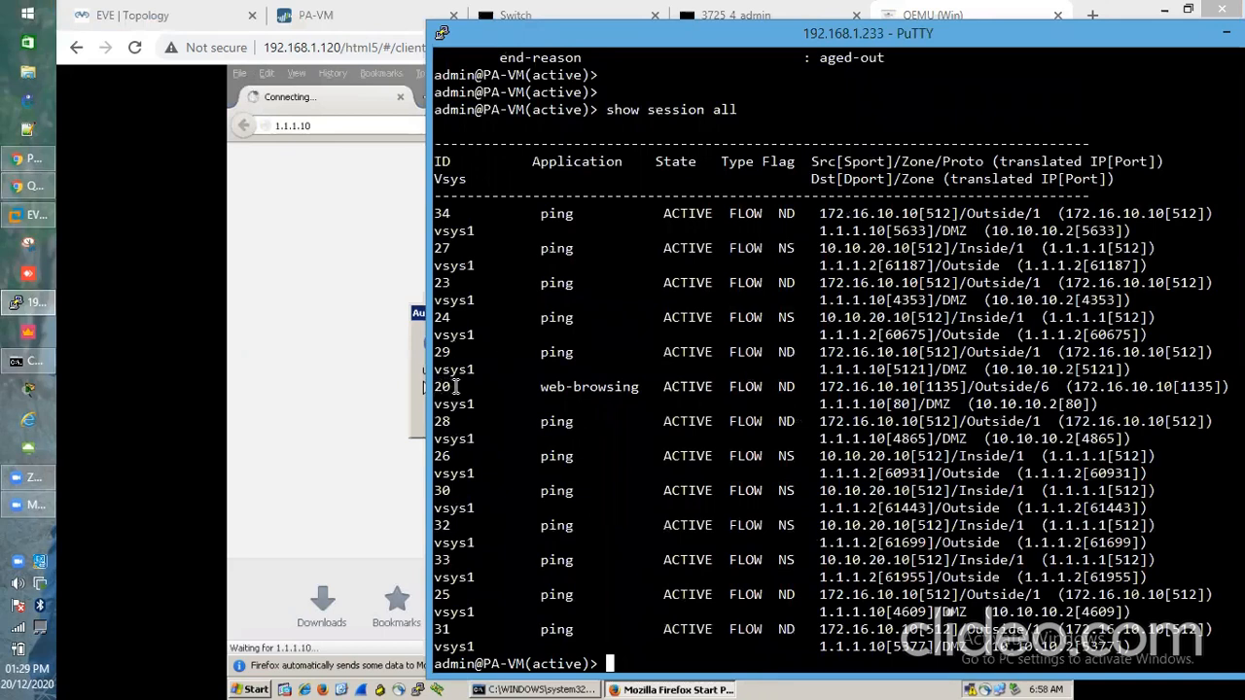
key(Return)
key(Return)
text(show session id 20)
key(Return)
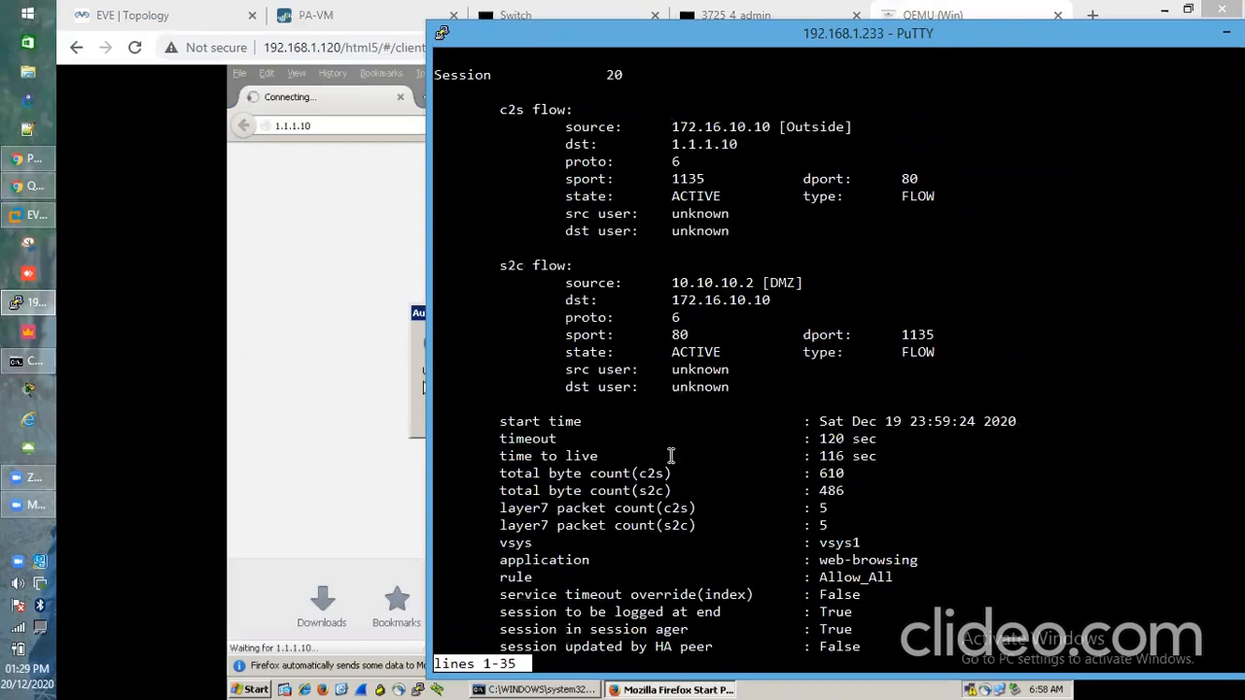
key(space)
Highlight source 172.16.10.10, destination port 80 and the DMZ source 10.10.10.2
scroll(670, 456, up, 6)
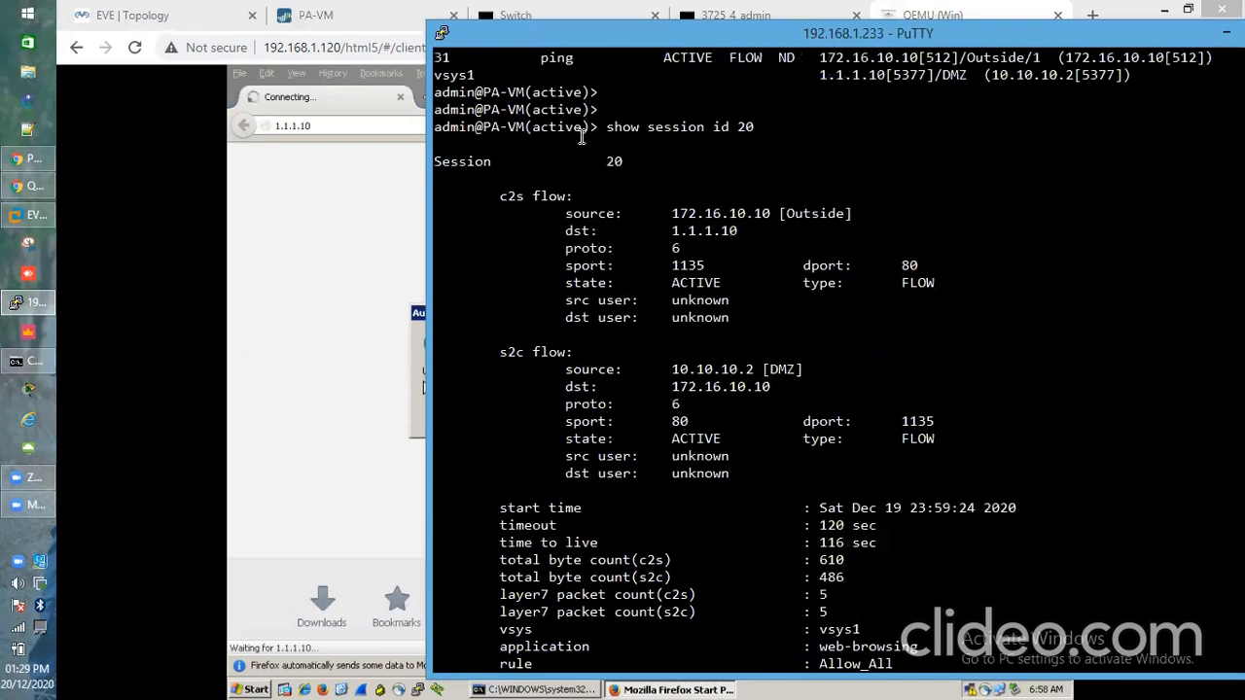
drag(546, 210, 852, 220)
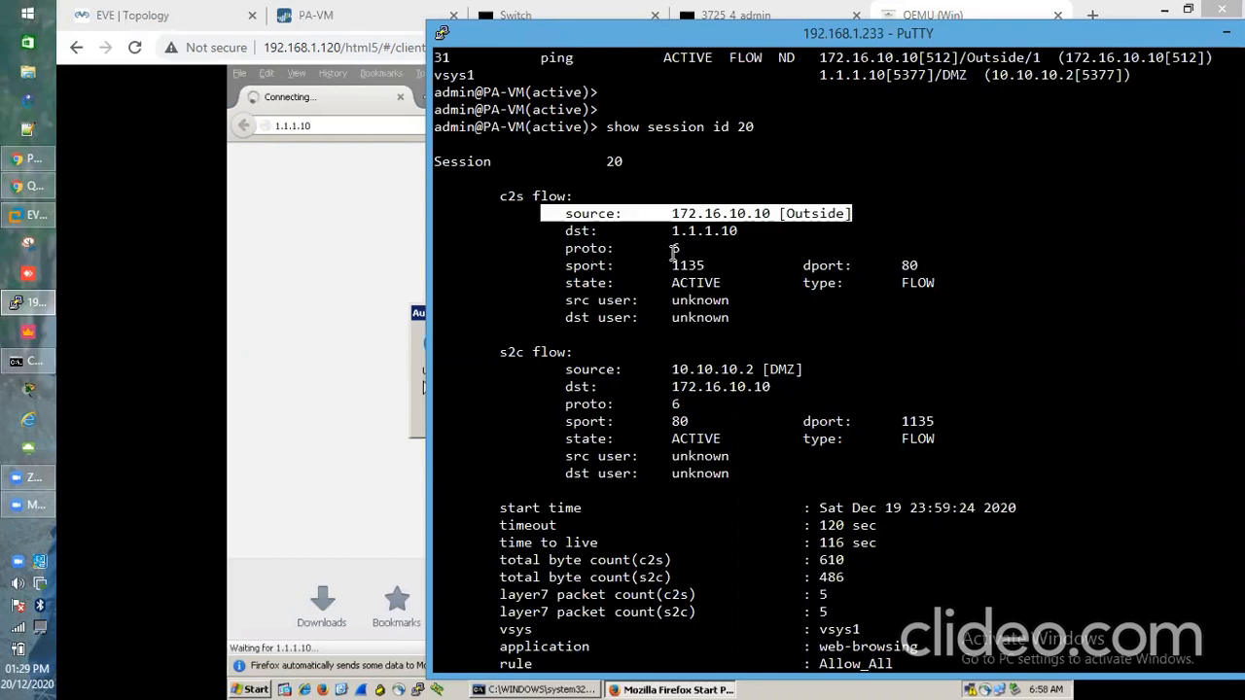
click(793, 264)
drag(925, 265, 931, 269)
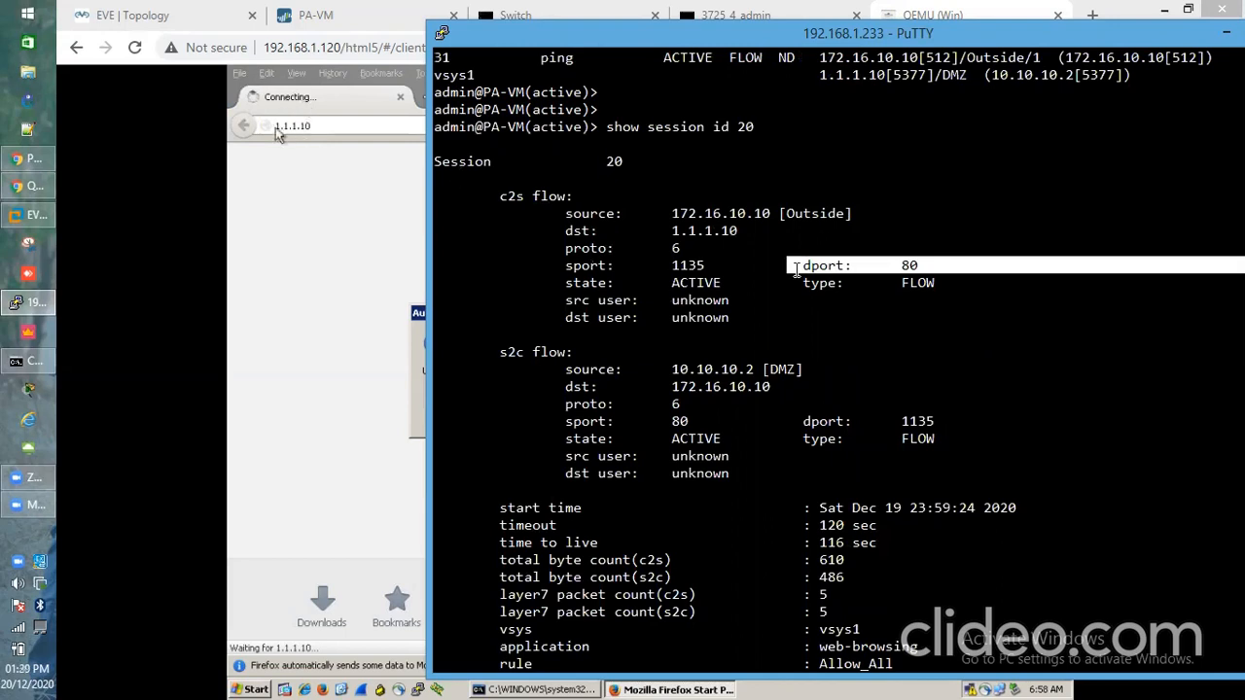
drag(799, 266, 930, 266)
click(930, 265)
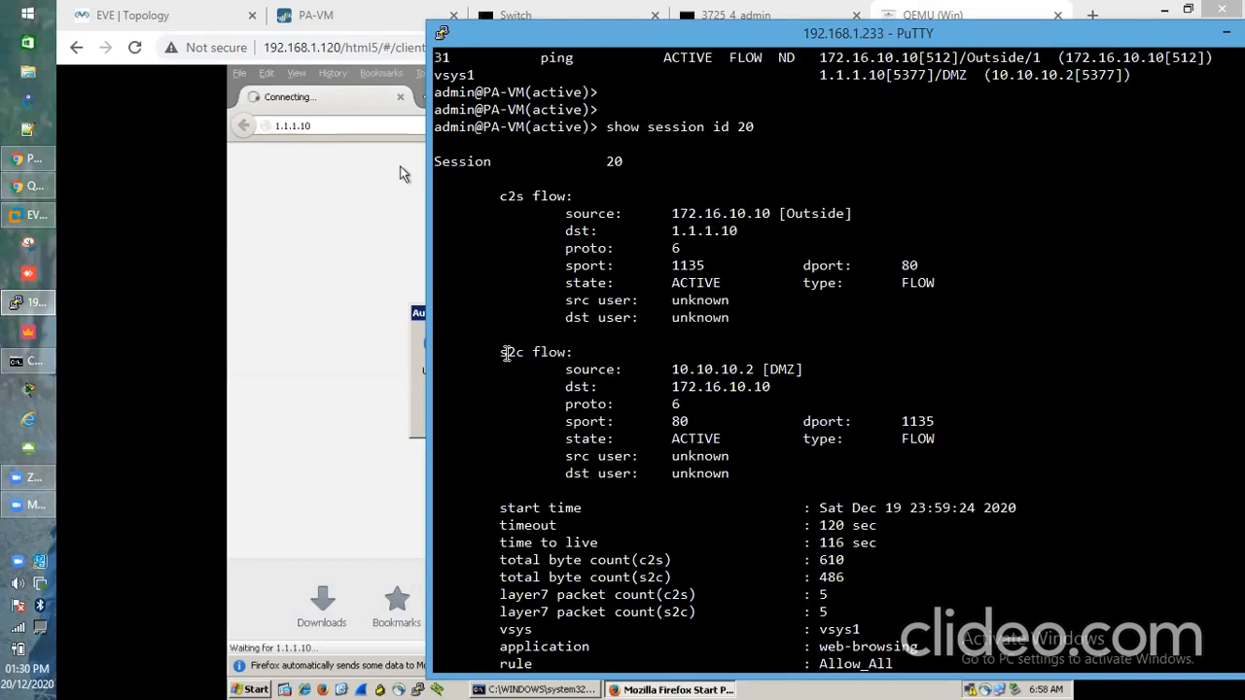
drag(494, 352, 515, 352)
click(506, 352)
drag(565, 370, 720, 370)
click(851, 368)
Highlight the destination address translation and Destination_NAT rule lines
scroll(848, 366, down, 6)
drag(494, 439, 930, 433)
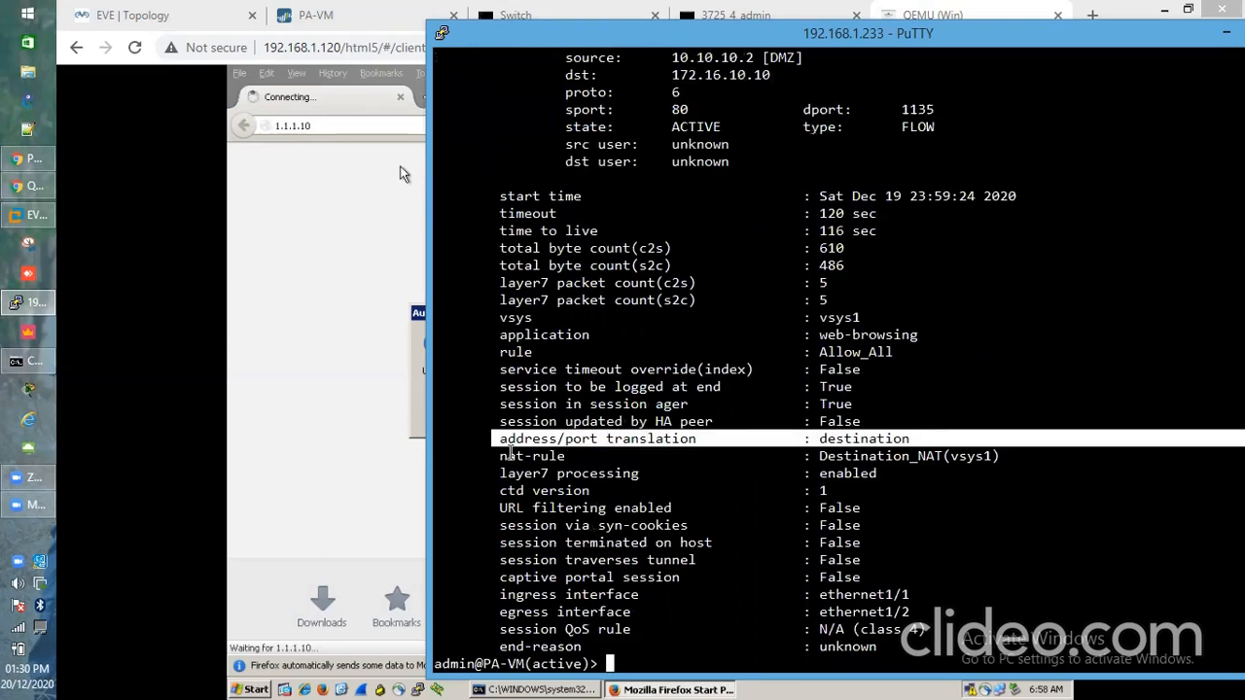
click(493, 456)
drag(493, 456, 1006, 452)
click(1006, 453)
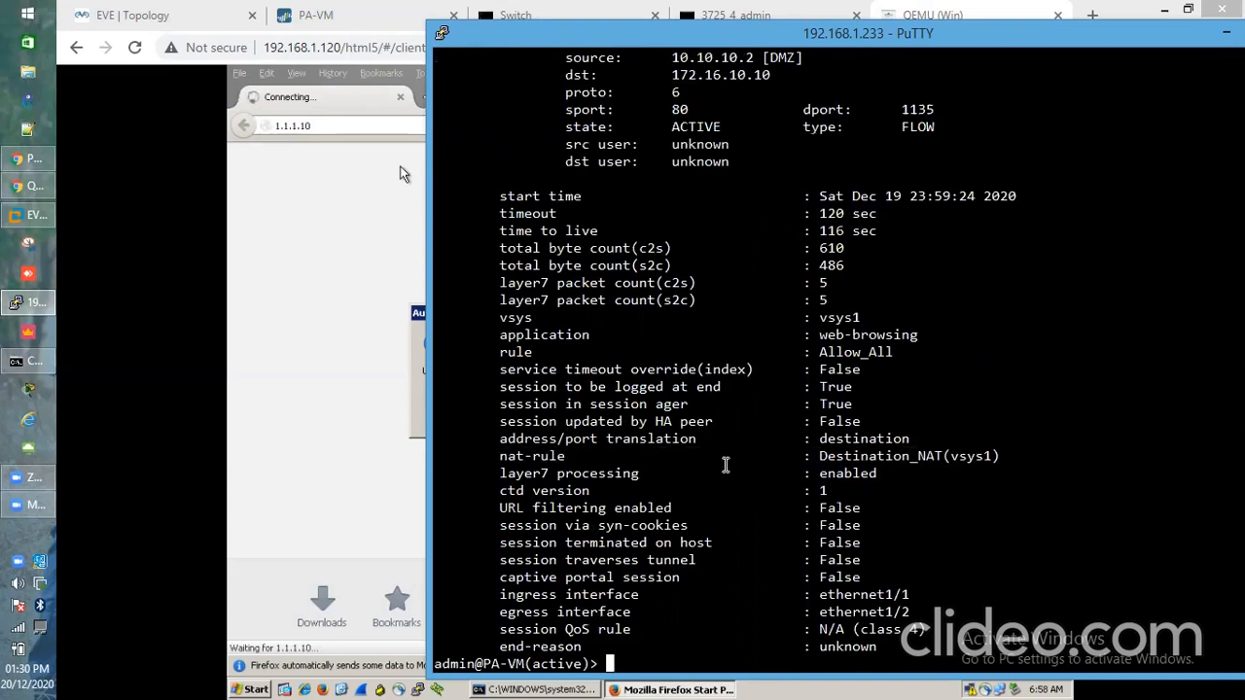
key(Return)
key(Return)
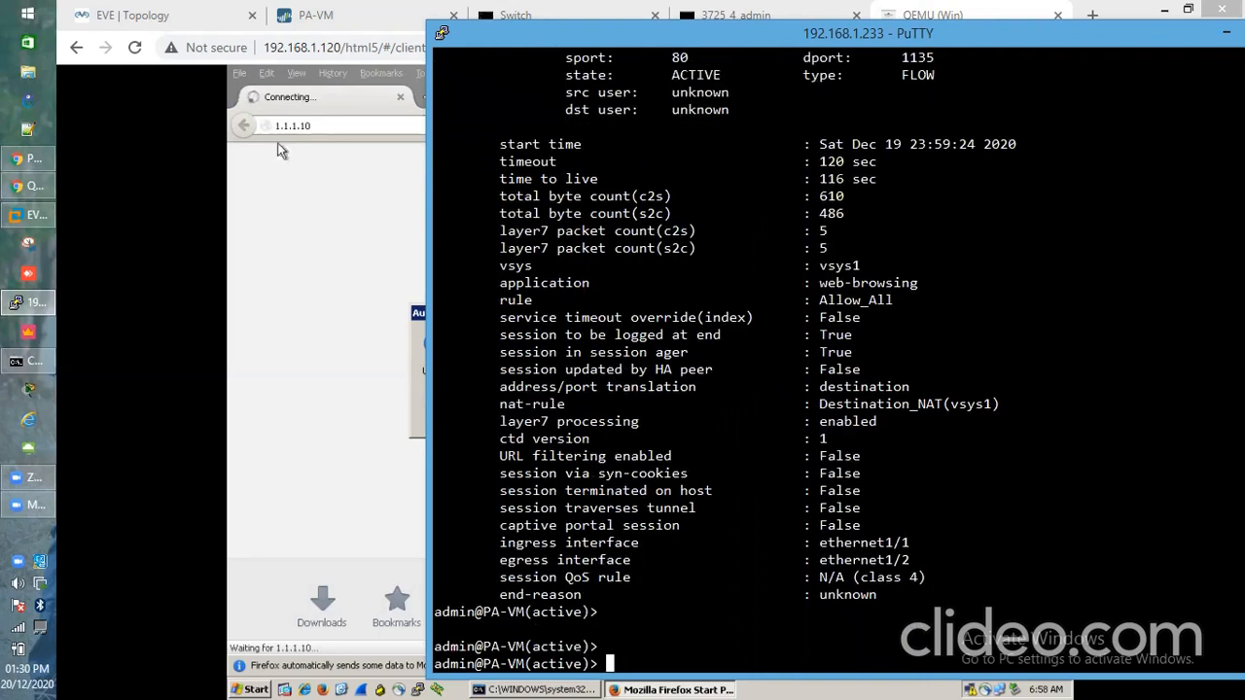